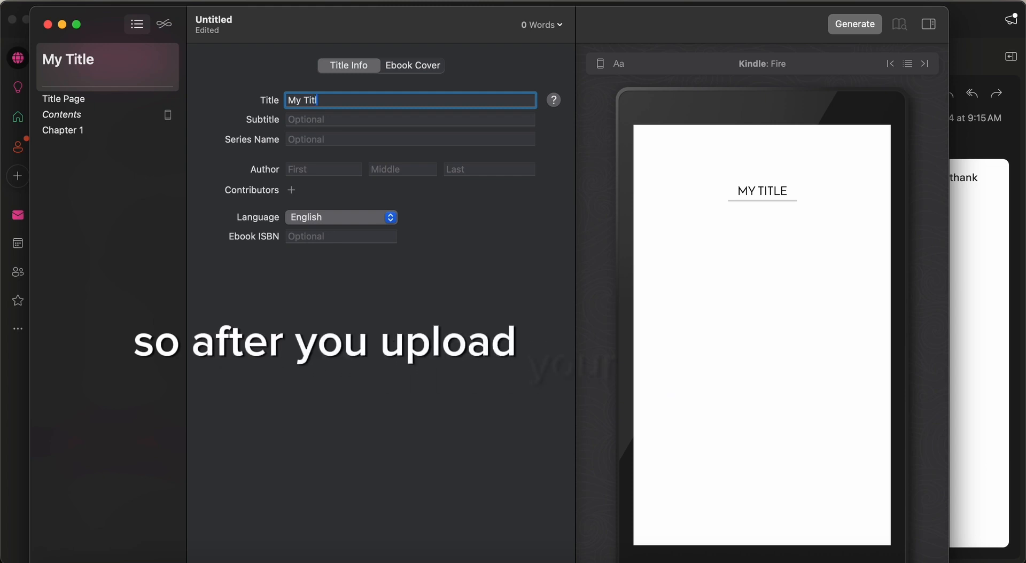
Set the book's series name to "series 1" and fill in the author's first, middle and last names.
key(Tab)
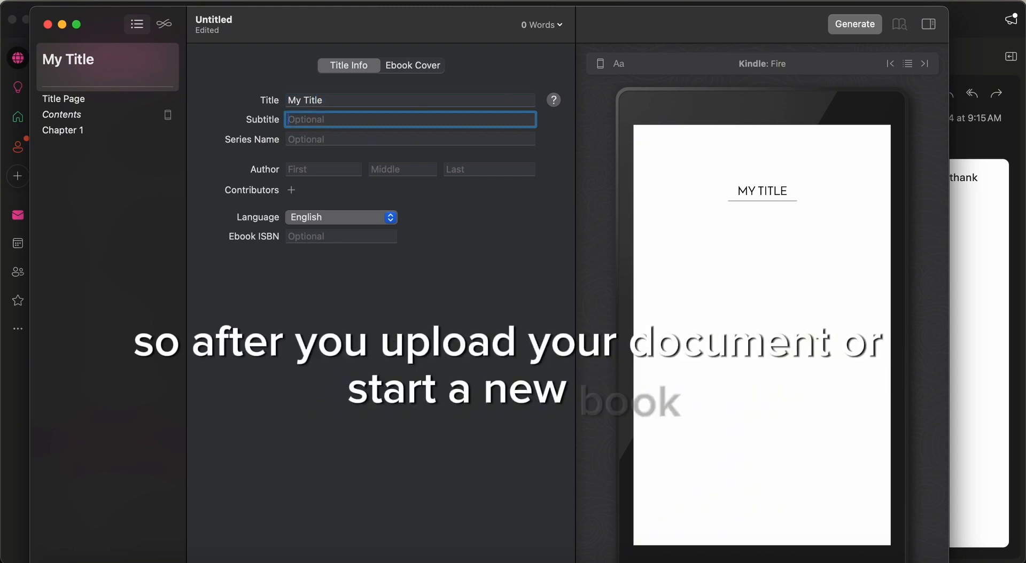
key(Tab)
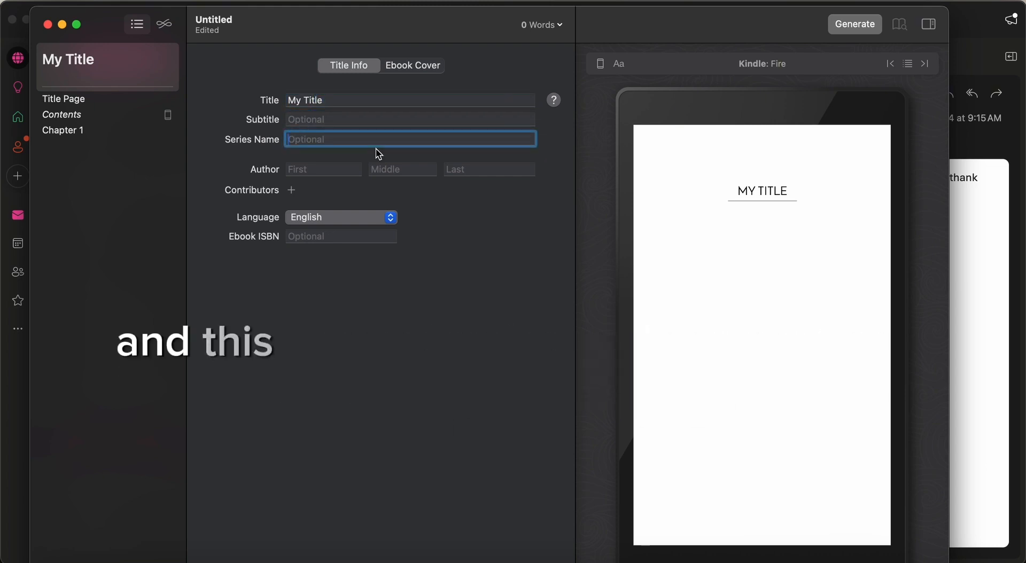
text(series 1)
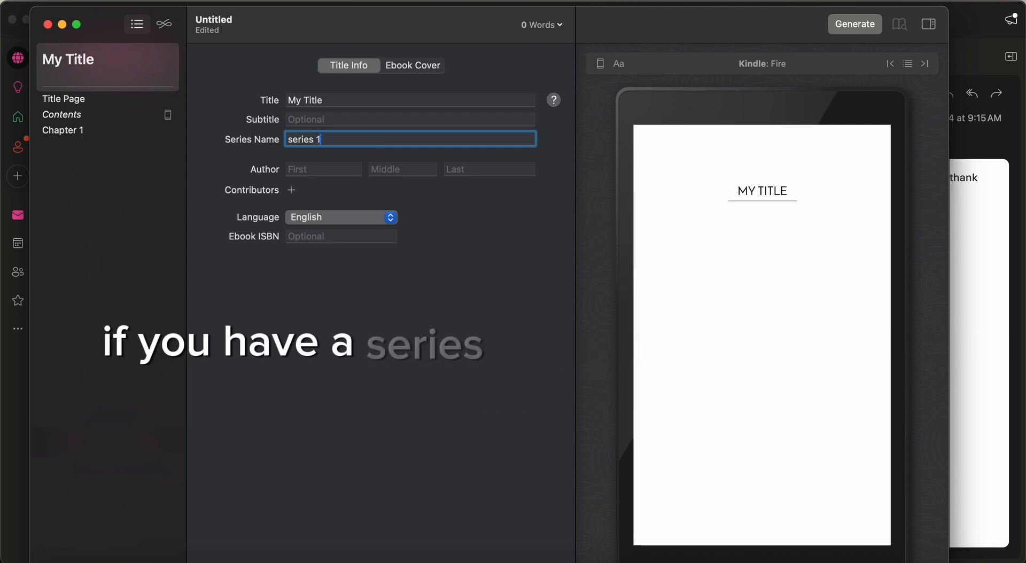
click(335, 173)
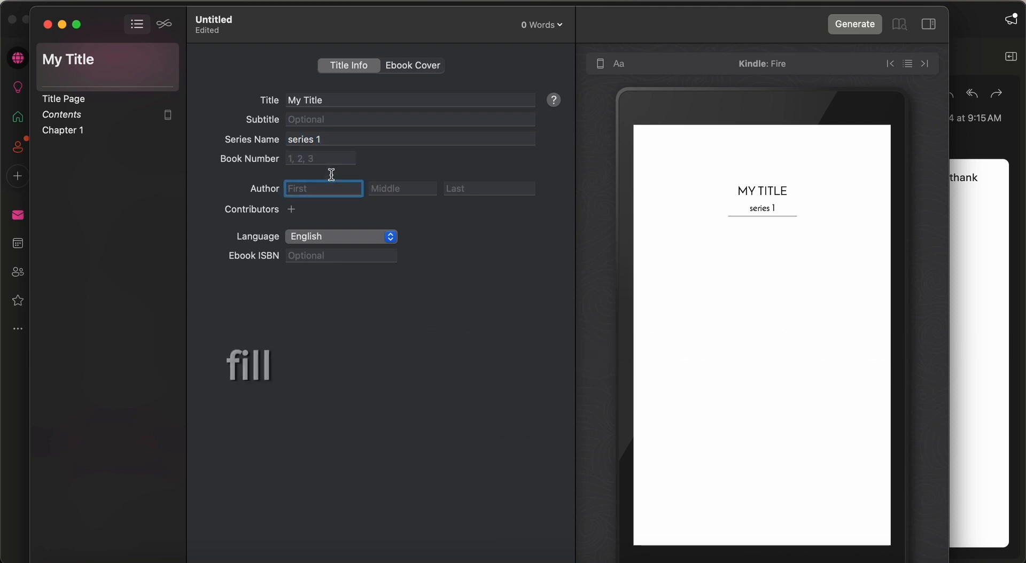
text(Super)
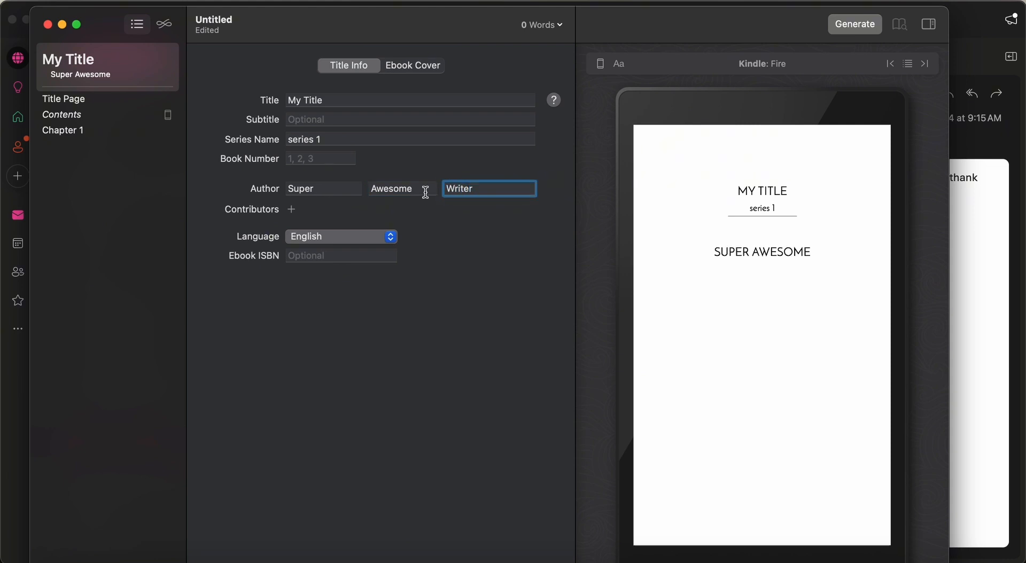
Rename the first chapter as "My Special Chapter naming".
click(97, 110)
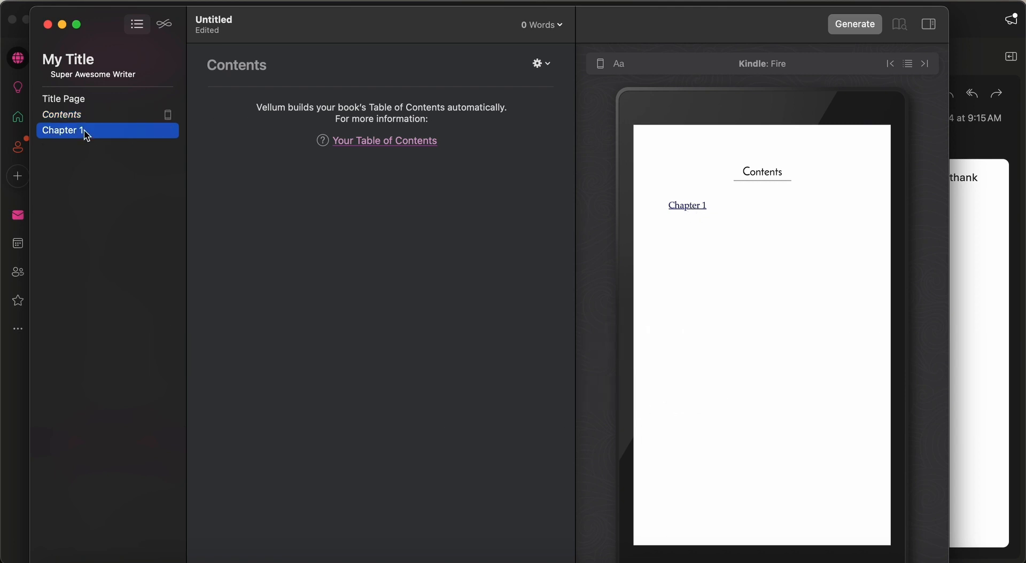
click(248, 63)
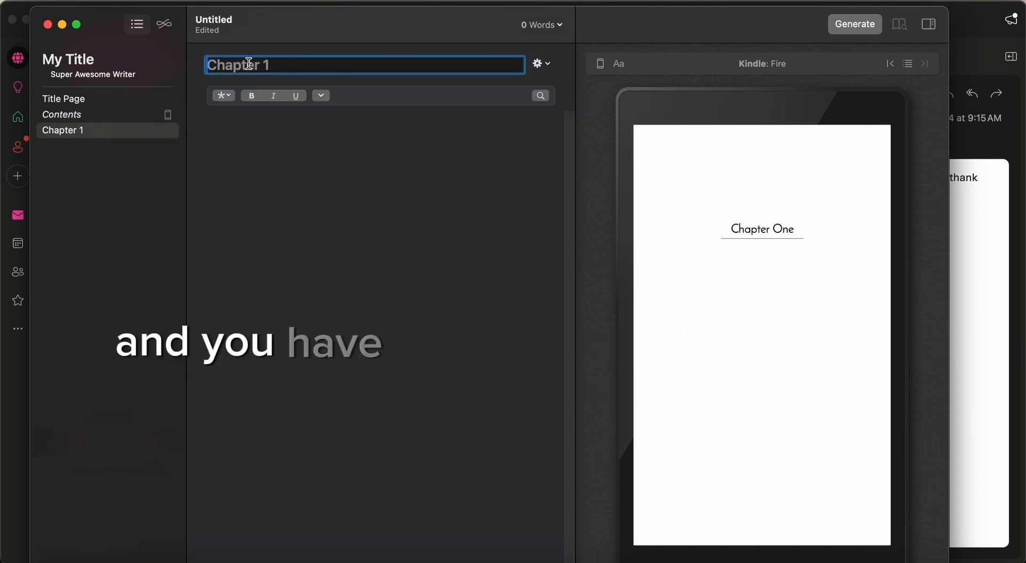
text(Chapt)
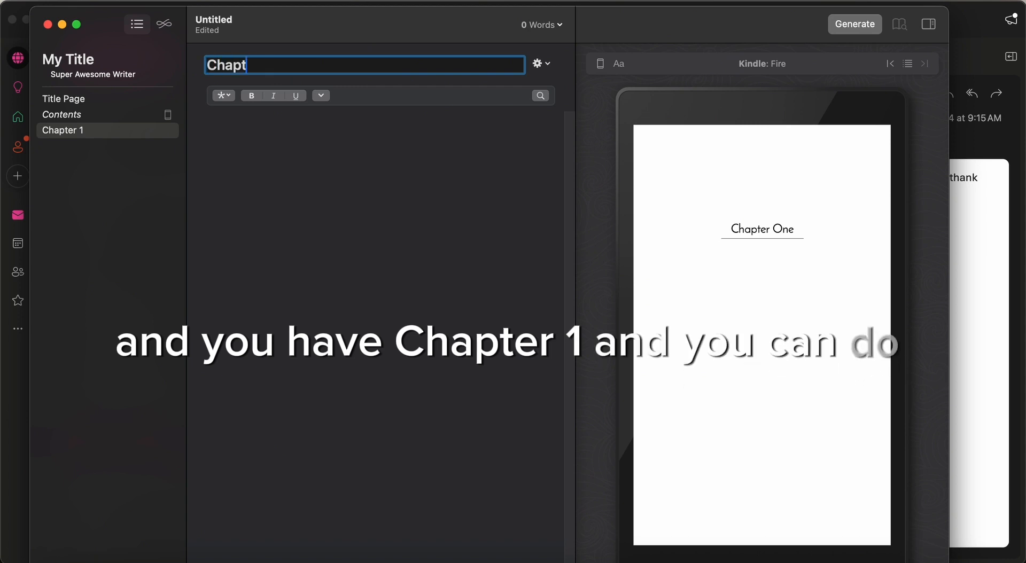
text(er N)
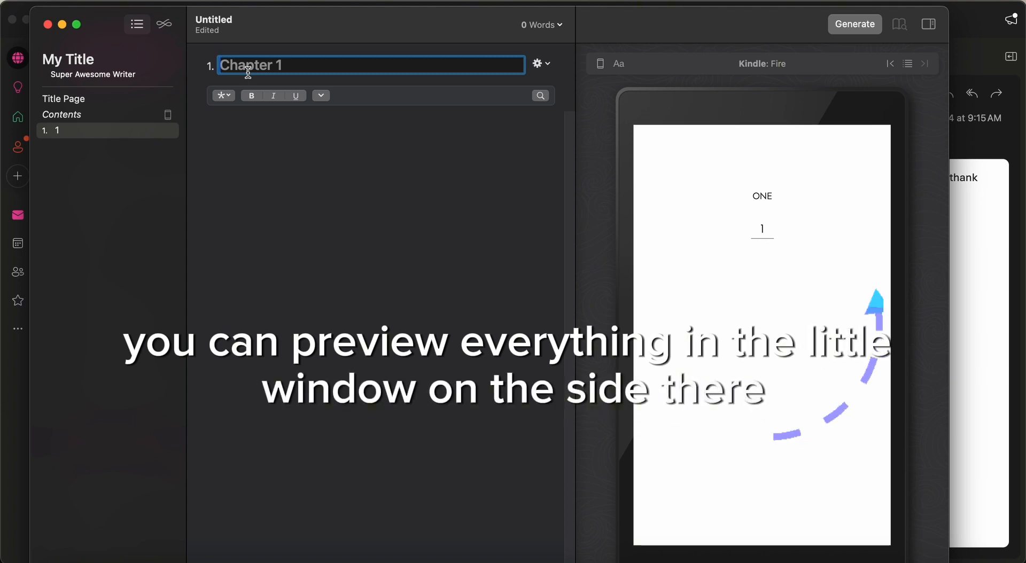
text(My)
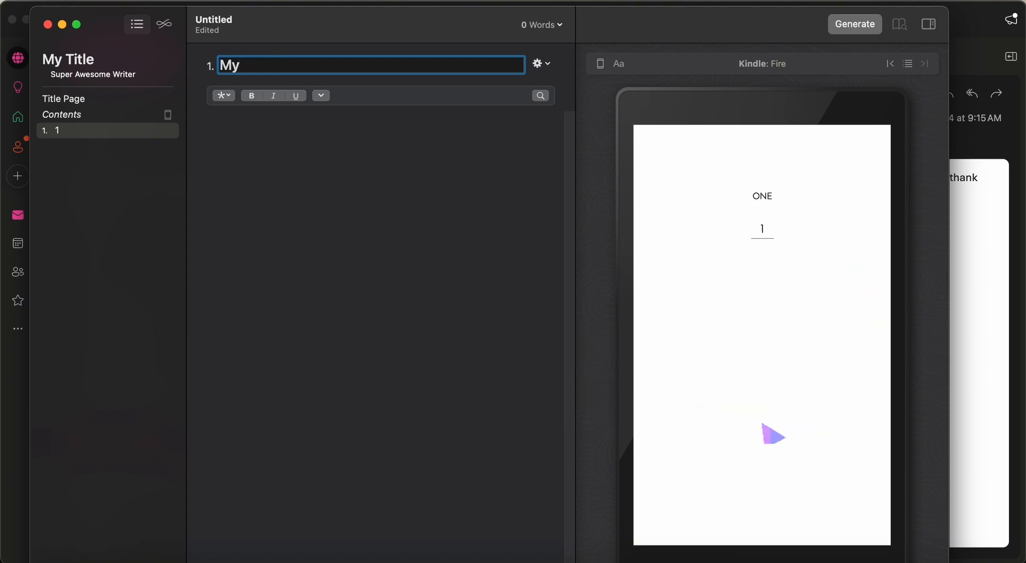
text( Special Chapter naming)
key(Return)
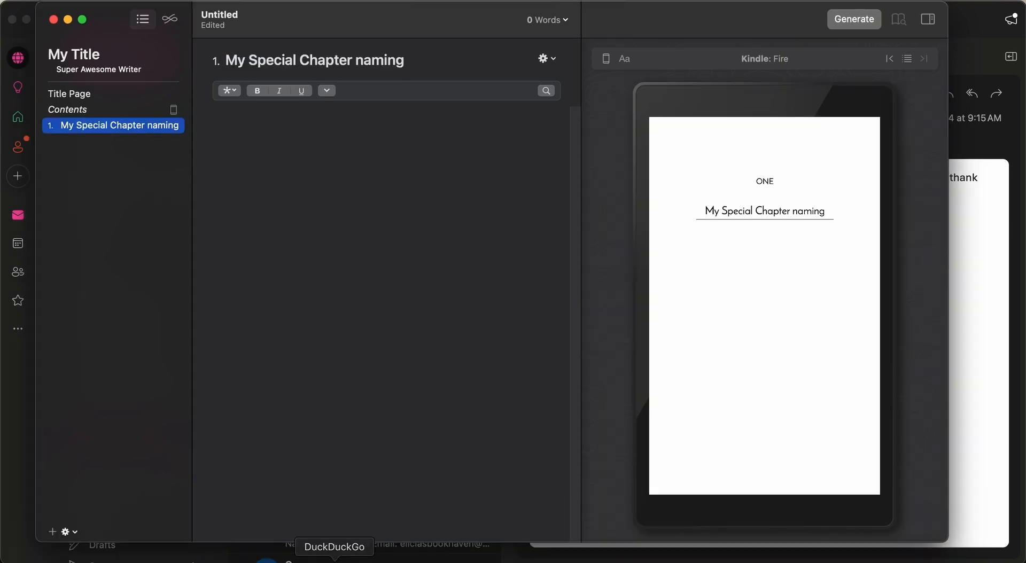
Add four new chapters after the first one, up to Chapter 5.
click(52, 532)
click(52, 532)
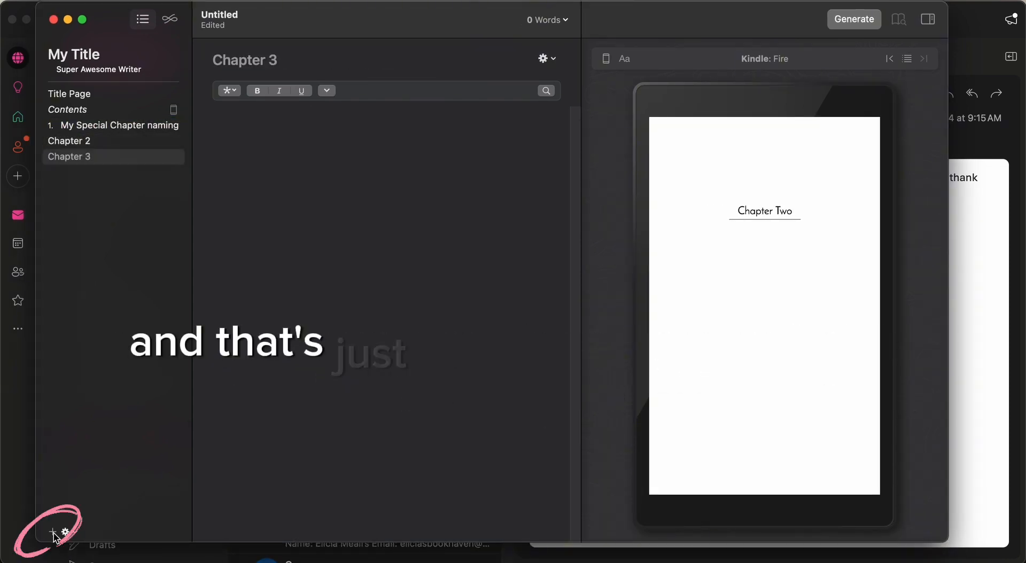
click(80, 141)
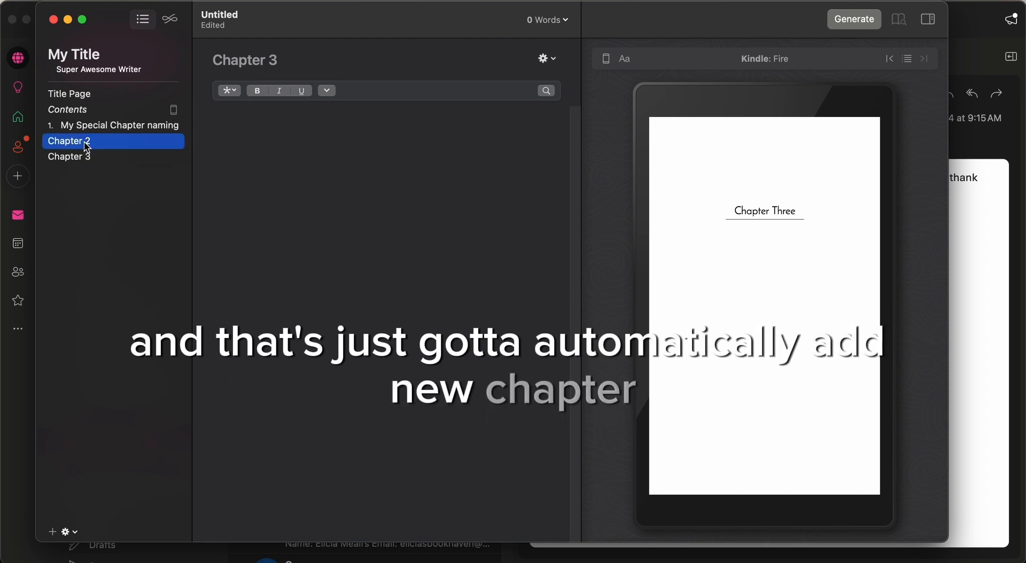
click(52, 532)
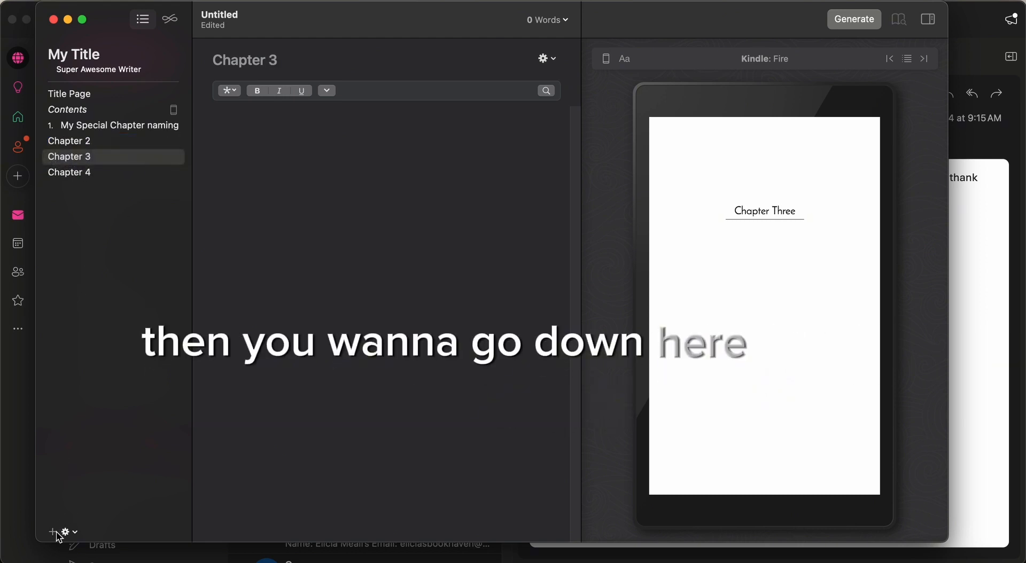
click(52, 531)
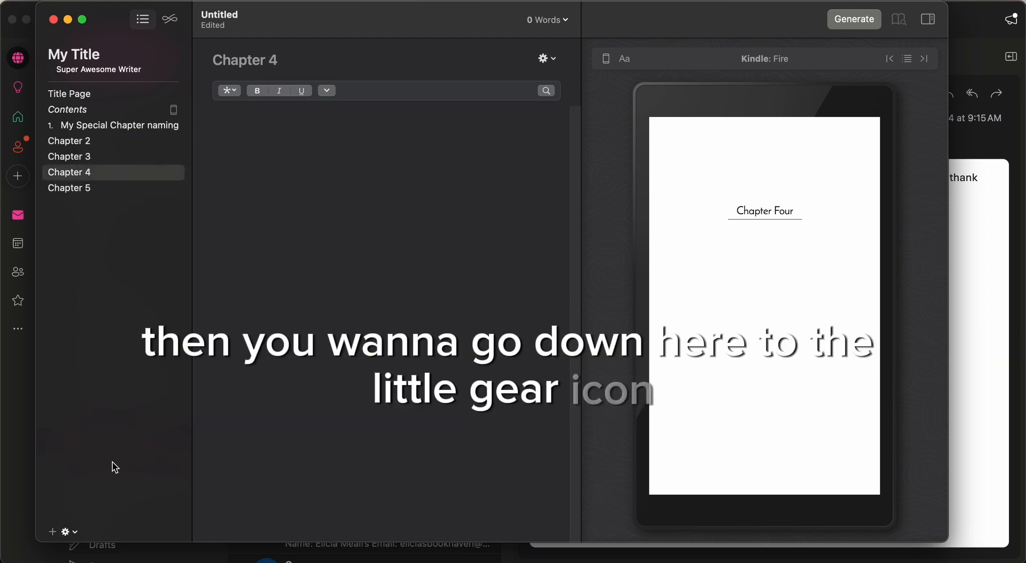
Add a Prologue element to the book.
click(76, 532)
mouse_move(135, 397)
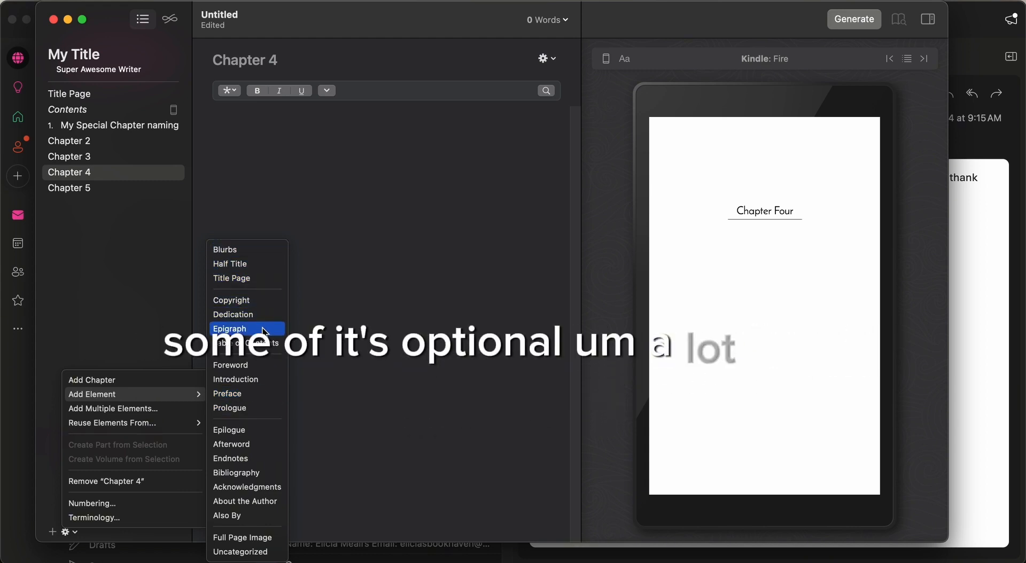
click(256, 409)
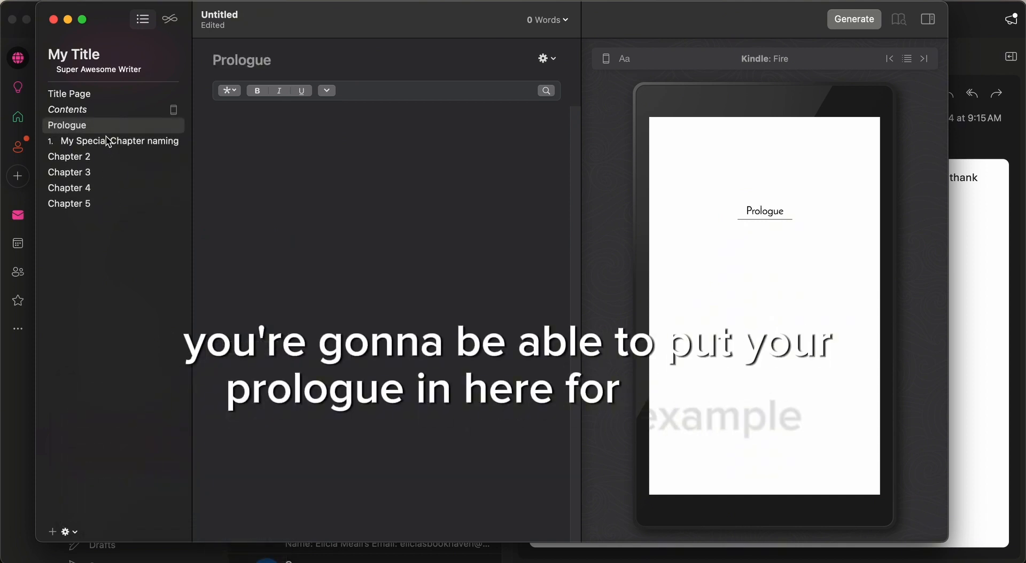
Write "this is the body of my prologue" as the Prologue's body text.
click(251, 59)
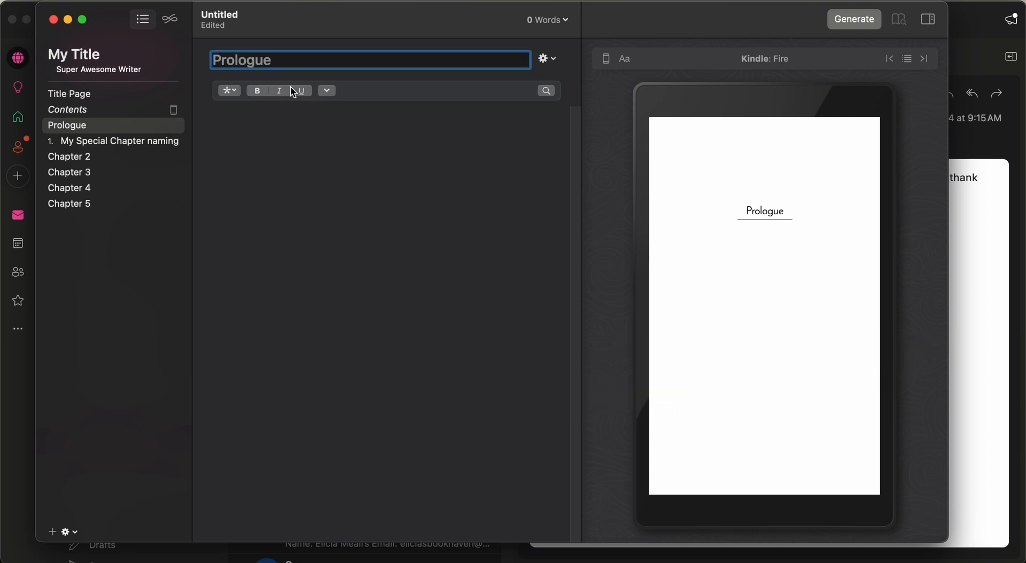
click(319, 117)
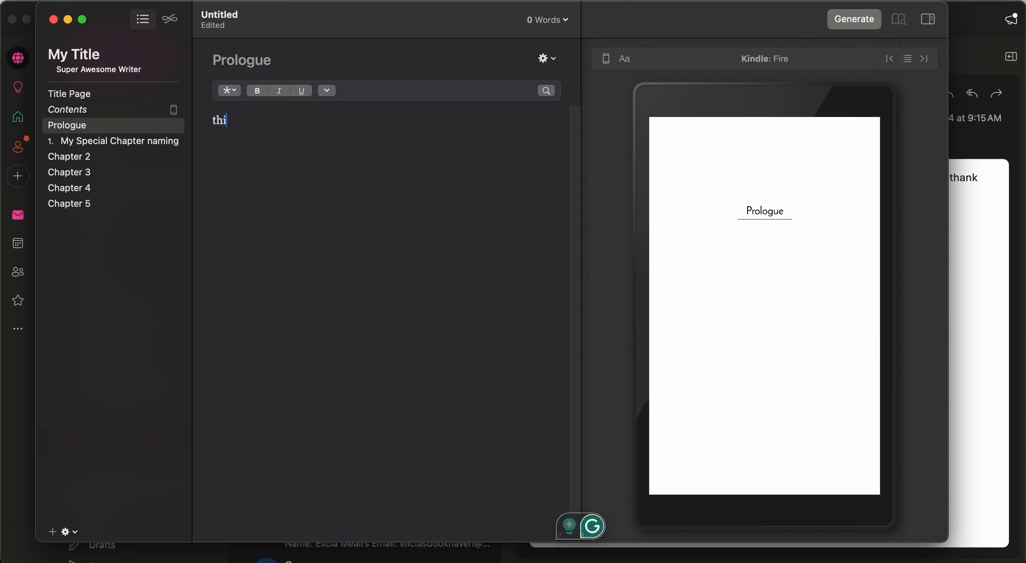
text(this is the body ofr my b)
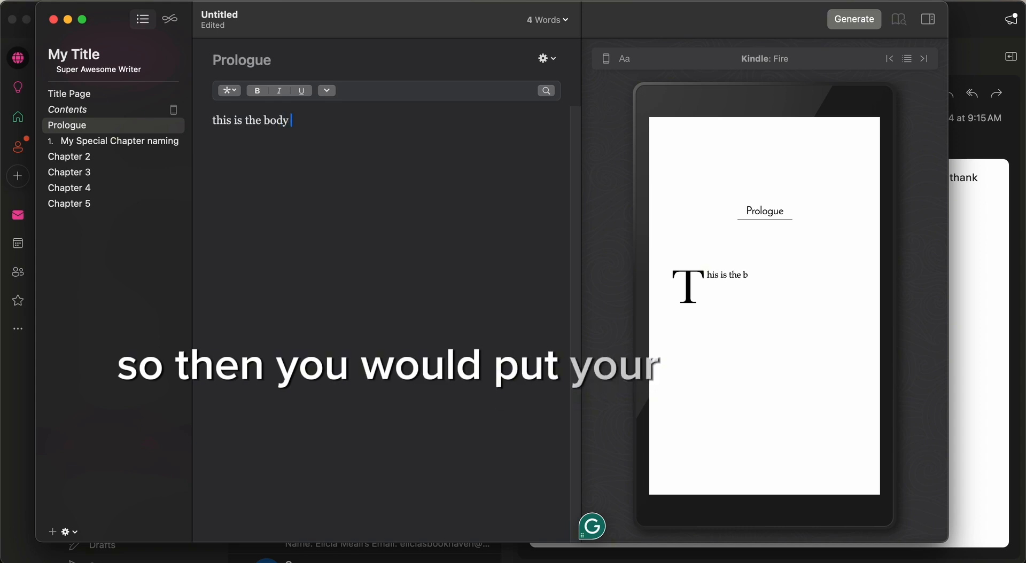
key(BackSpace)
key(BackSpace)
key(BackSpace)
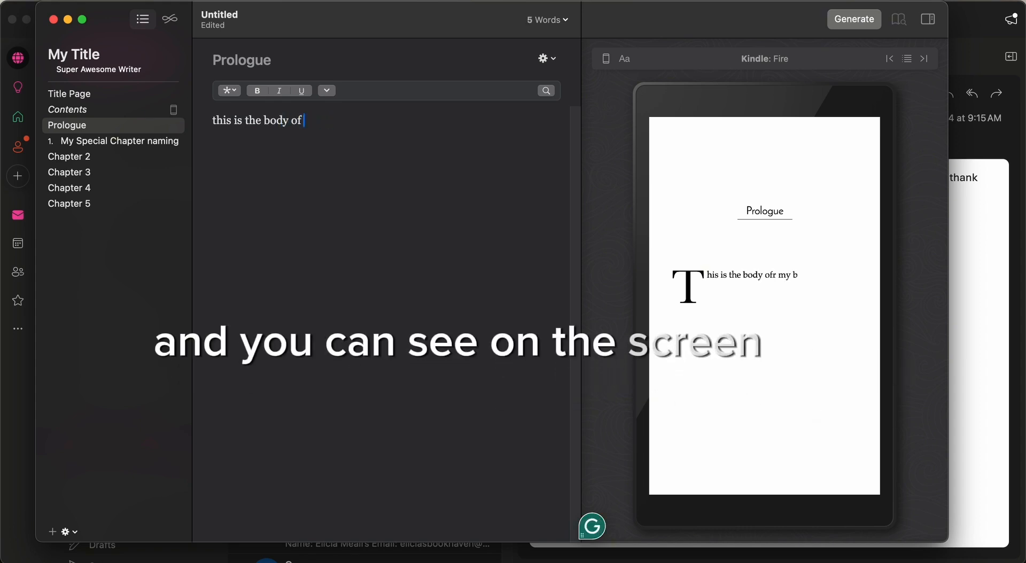
text(my pro)
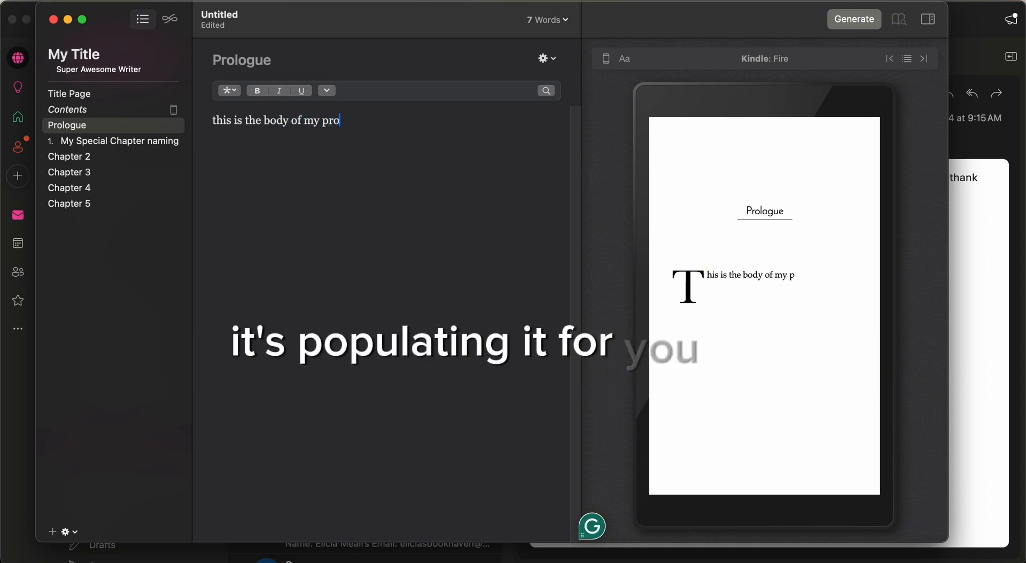
text(logue)
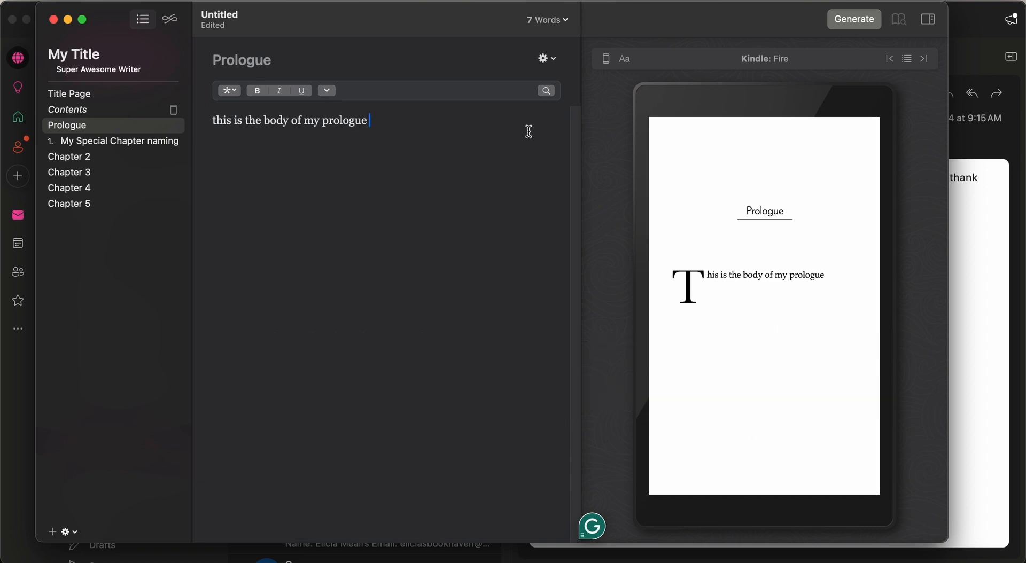
Write "this is my book and my words are here" as the body text of the "My Special Chapter naming" chapter.
click(86, 157)
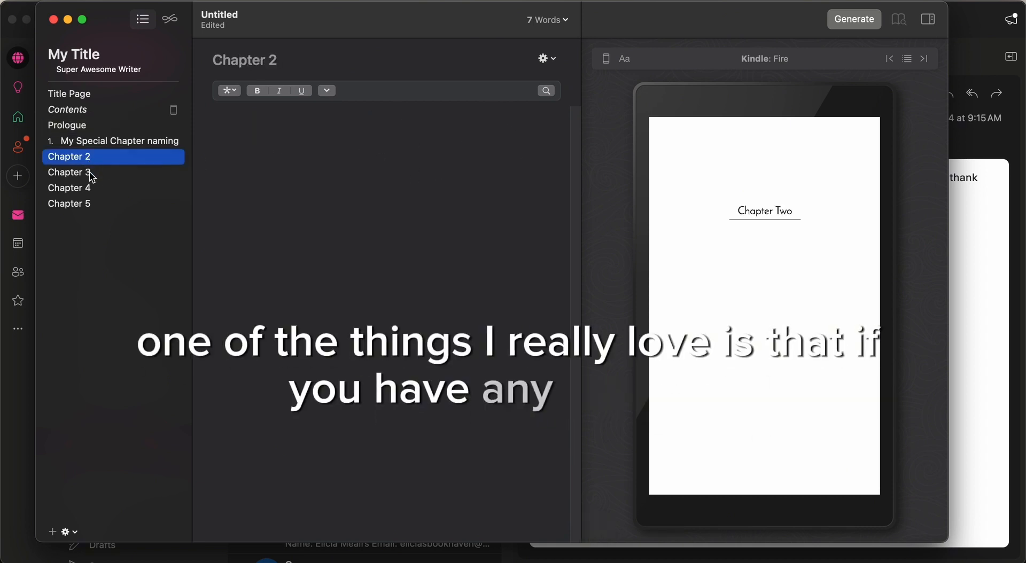
click(92, 177)
click(103, 142)
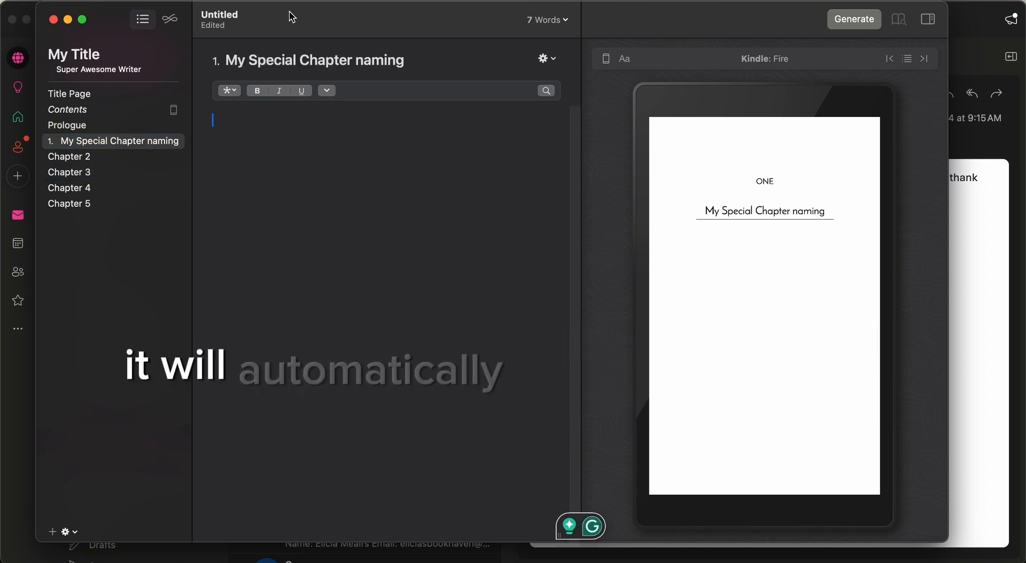
text(this is my book and)
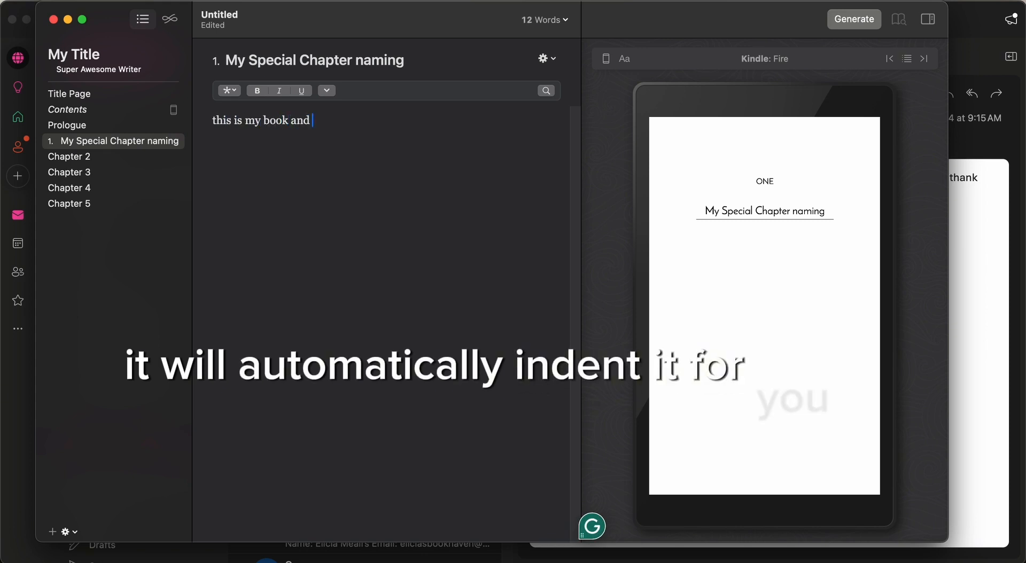
text( my words are here)
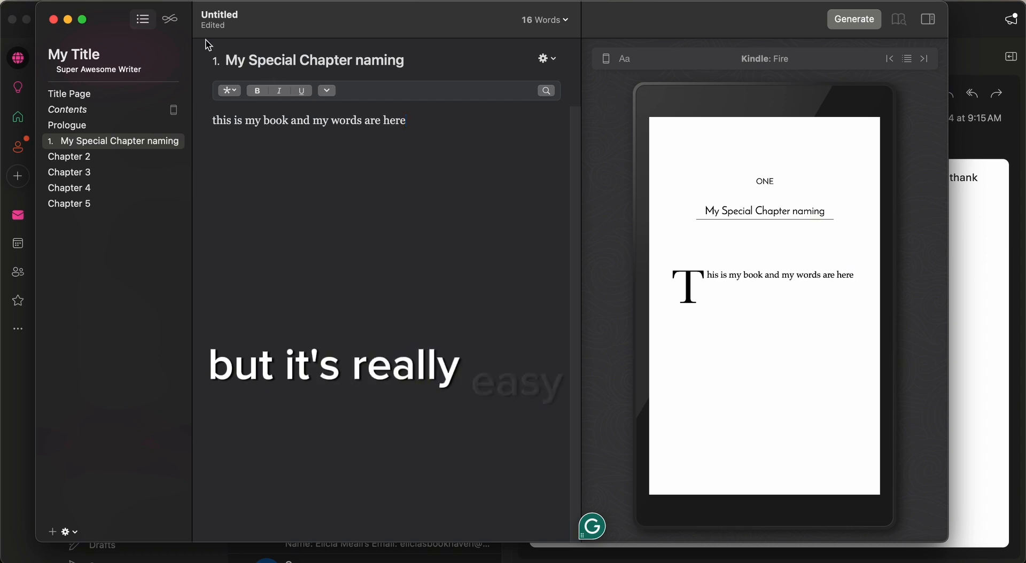
Browse the book styles in the Serif, Sans Serif, Script, Accessible, All Styles and Popular categories.
click(170, 20)
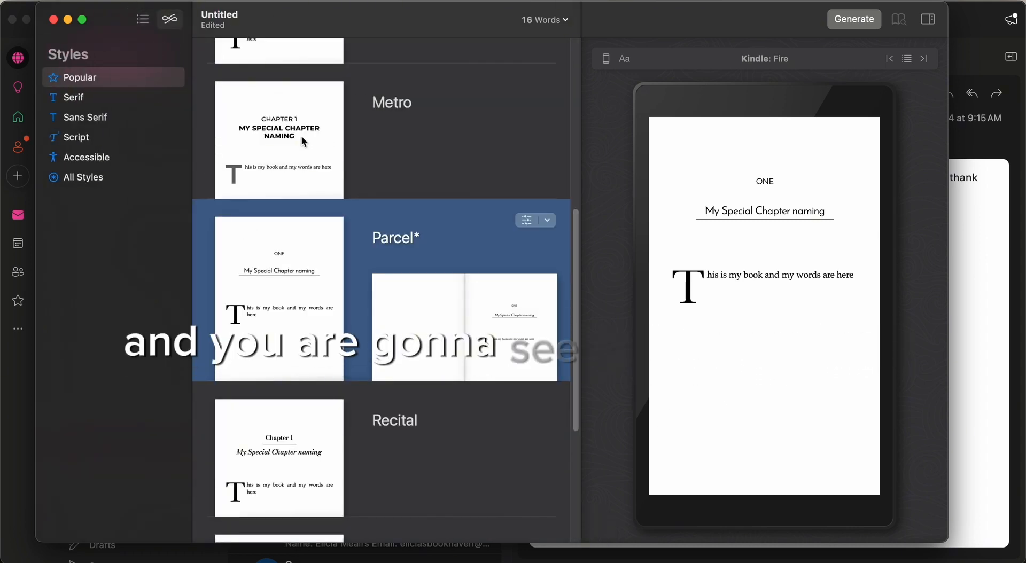
click(99, 98)
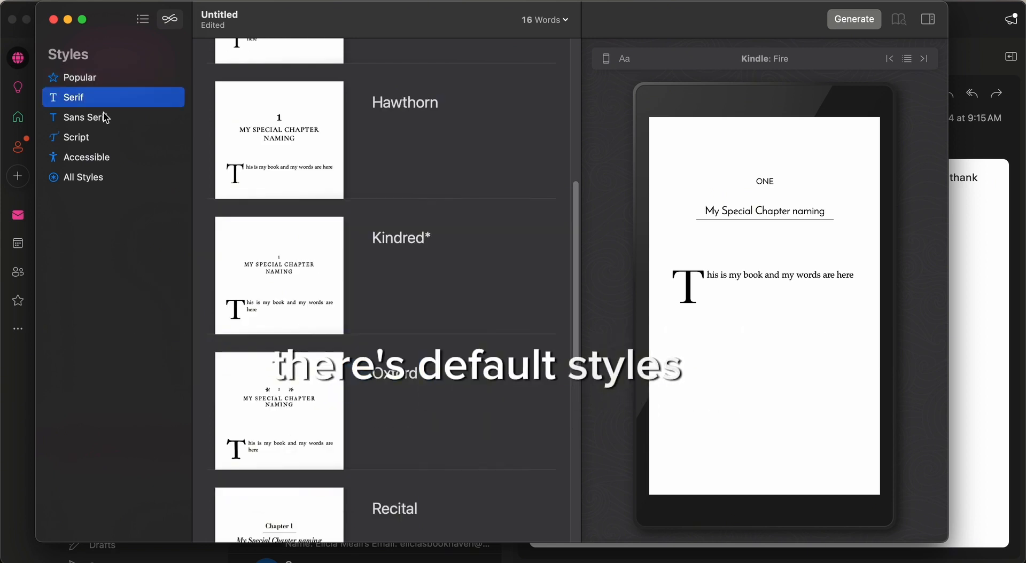
click(104, 118)
click(105, 138)
click(111, 158)
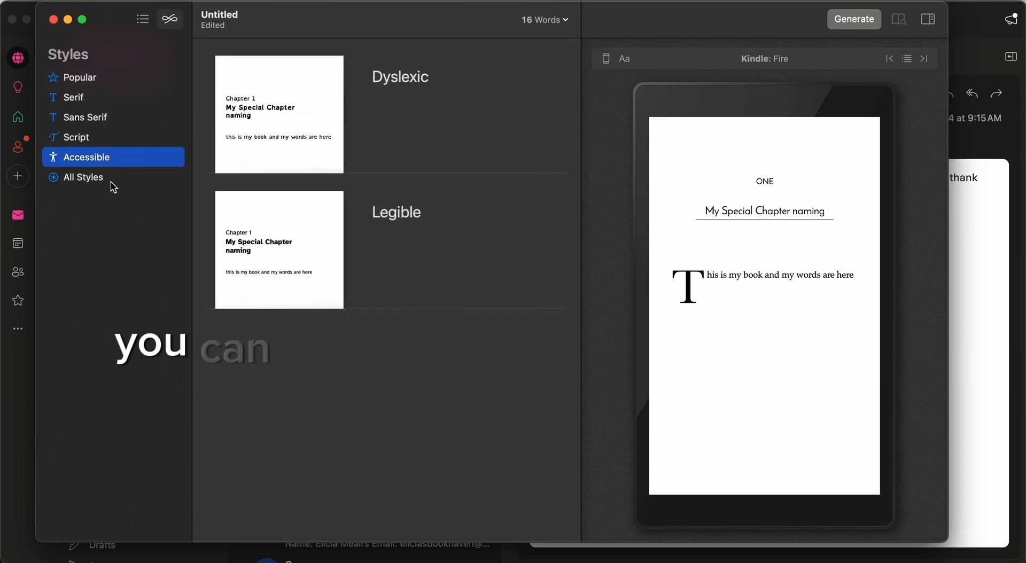
click(110, 181)
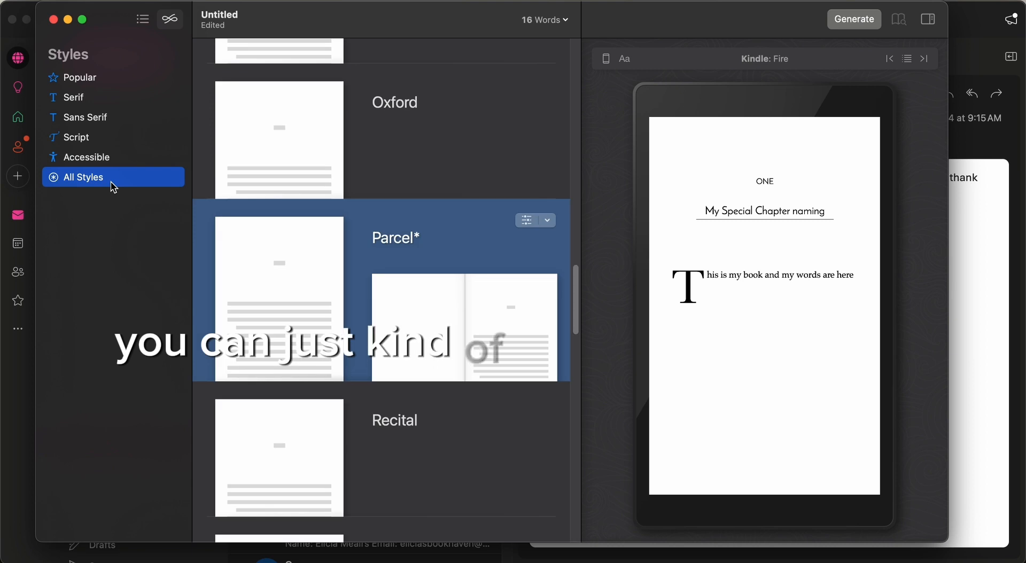
click(97, 80)
scroll(386, 196, down, 2)
scroll(386, 197, down, 3)
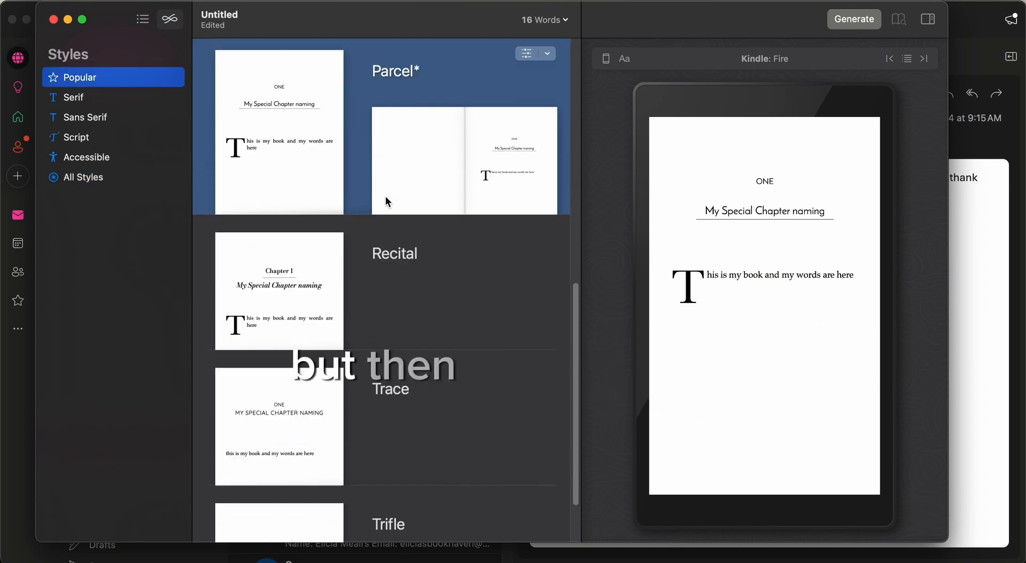
Try the Recital and Trace styles on the book and apply the Trifle style.
click(378, 246)
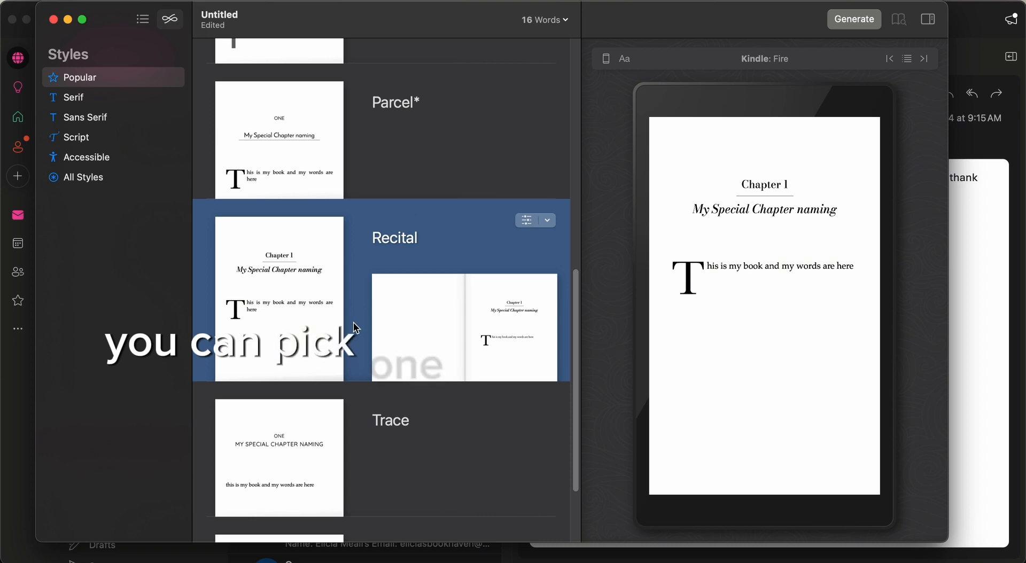
scroll(306, 326, down, 3)
click(306, 326)
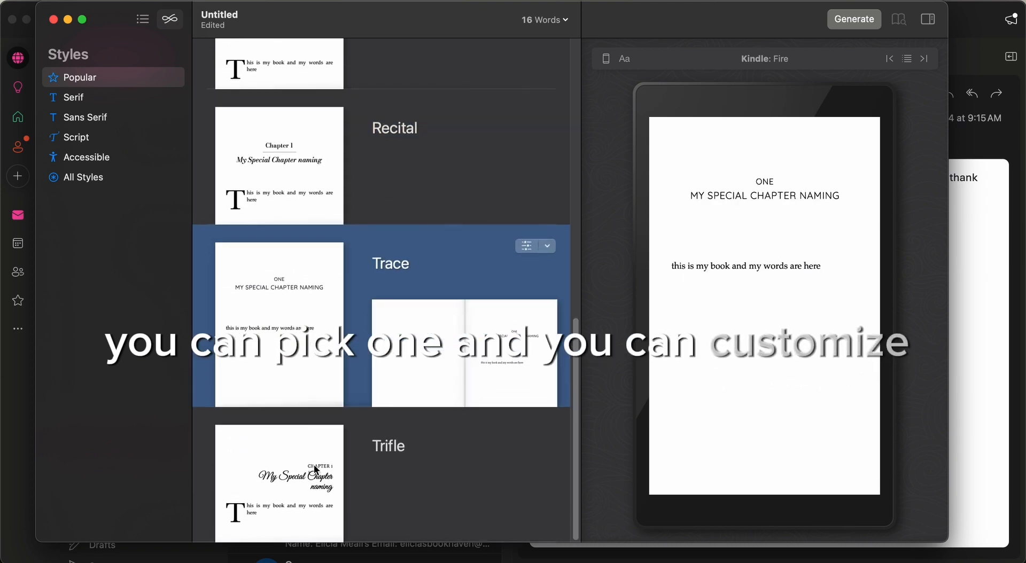
click(313, 464)
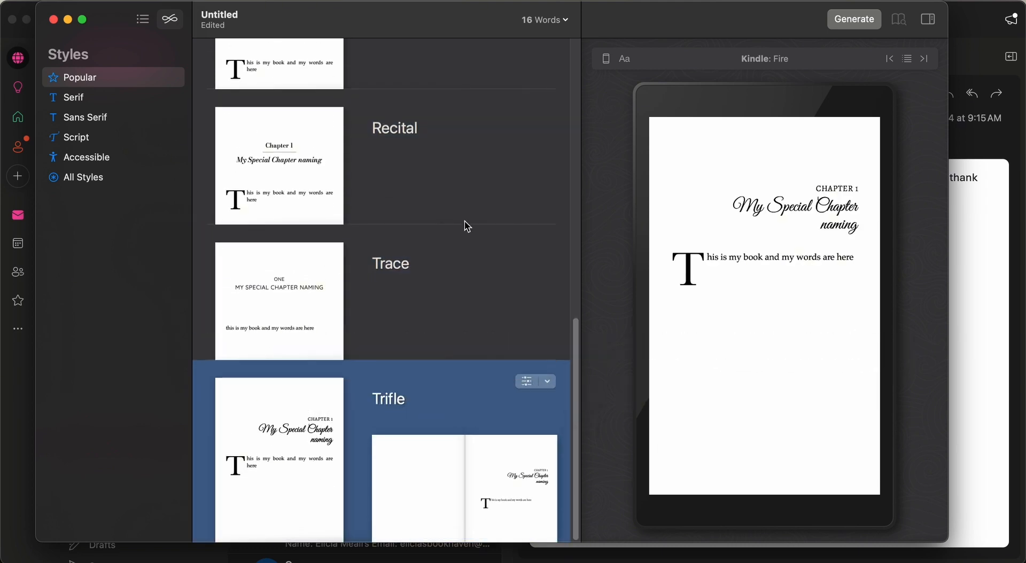
Customise the Trifle style's heading to the centred layout with the chapter number above the title and no ornament.
click(526, 381)
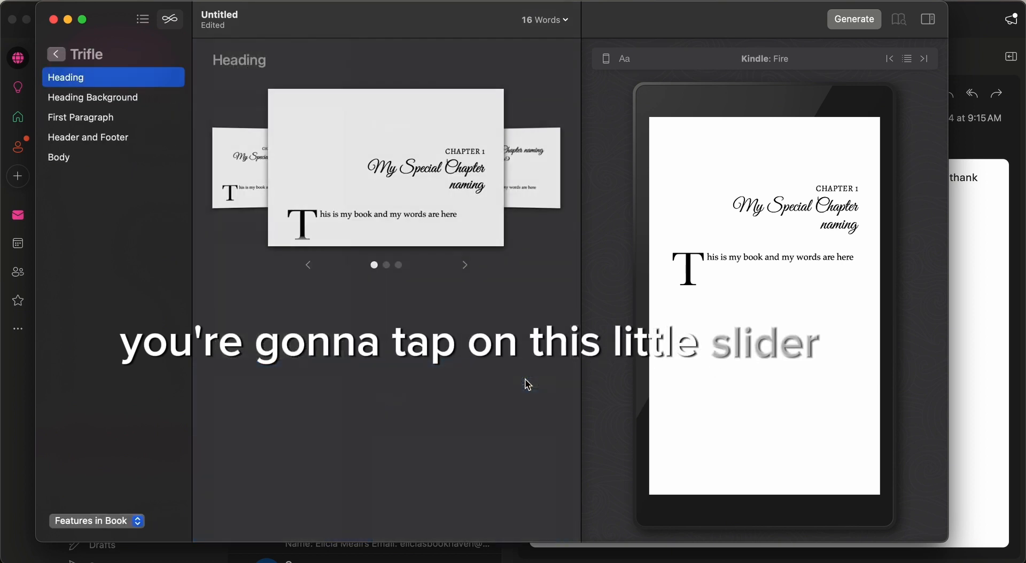
click(466, 266)
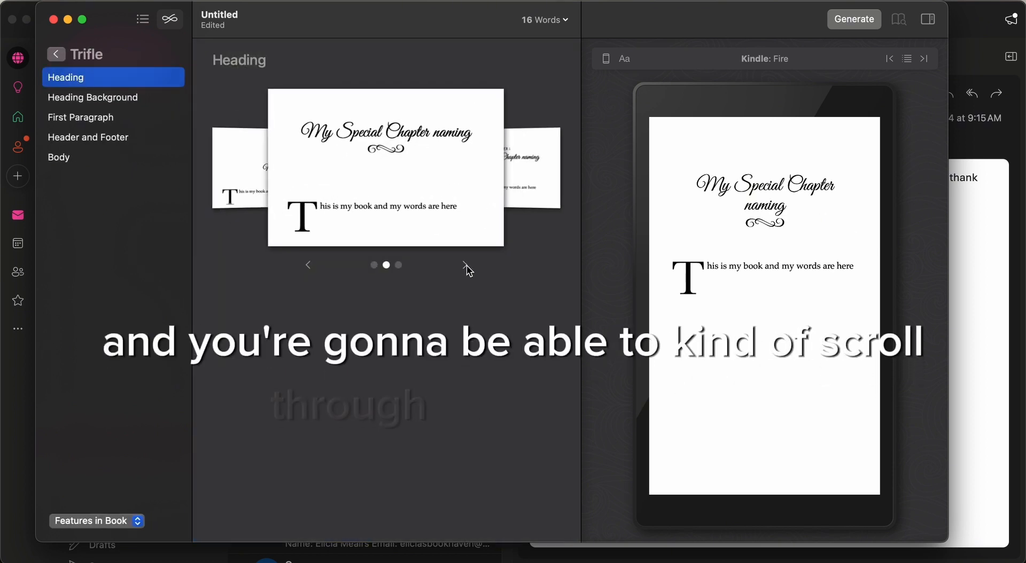
click(465, 266)
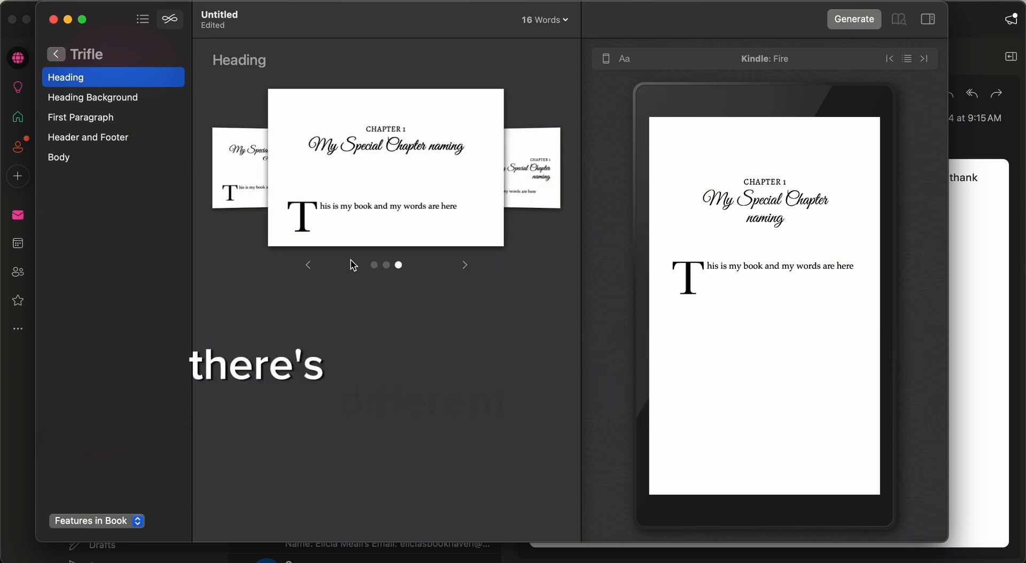
Browse the full-bleed heading background designs offered for the Trifle style.
click(132, 105)
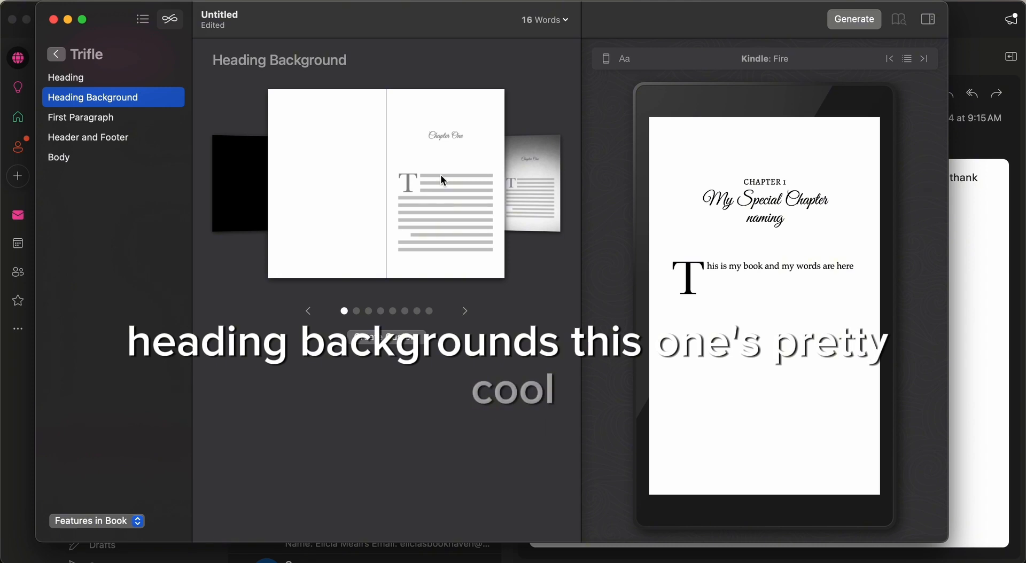
click(467, 312)
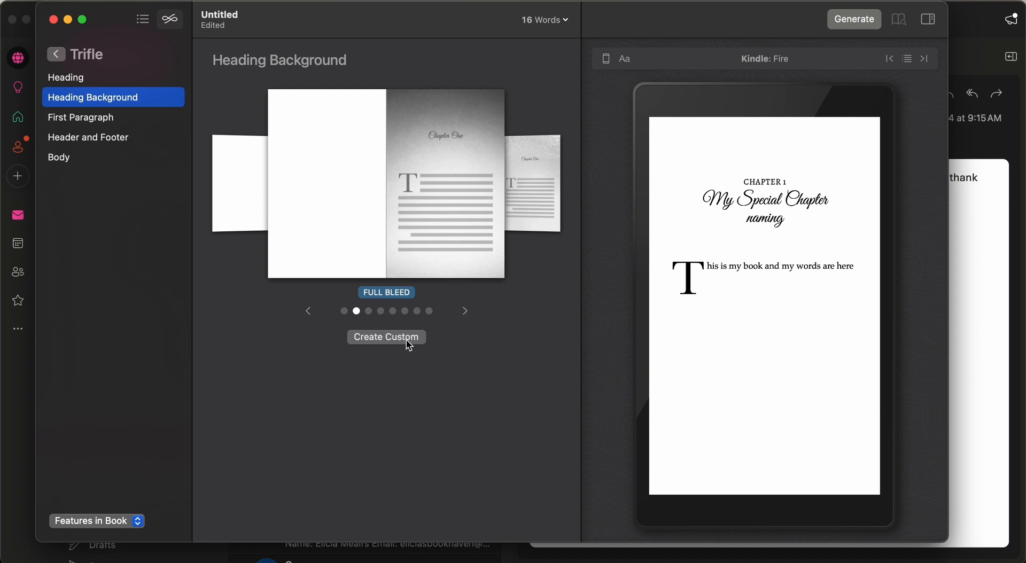
click(463, 311)
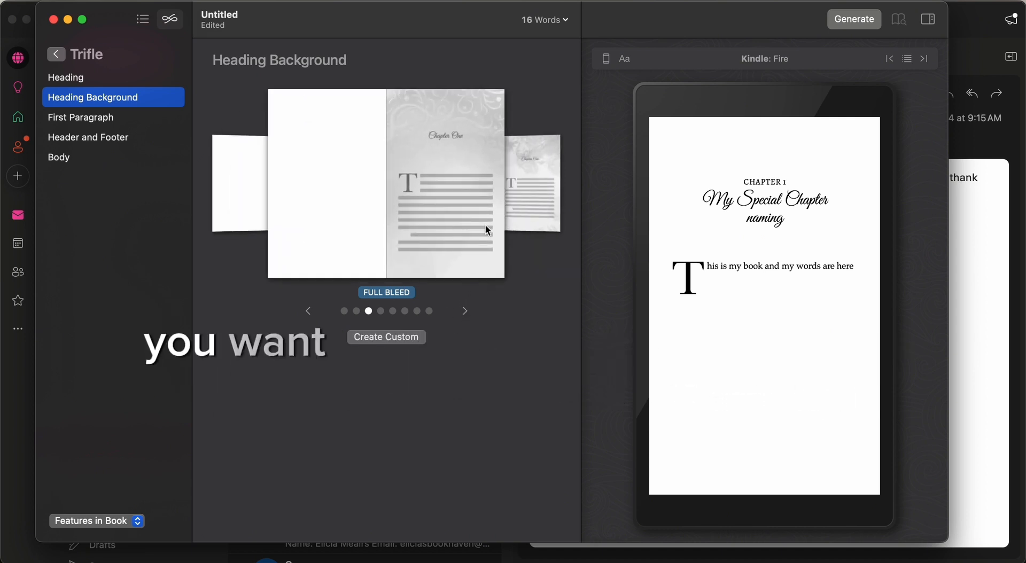
click(465, 312)
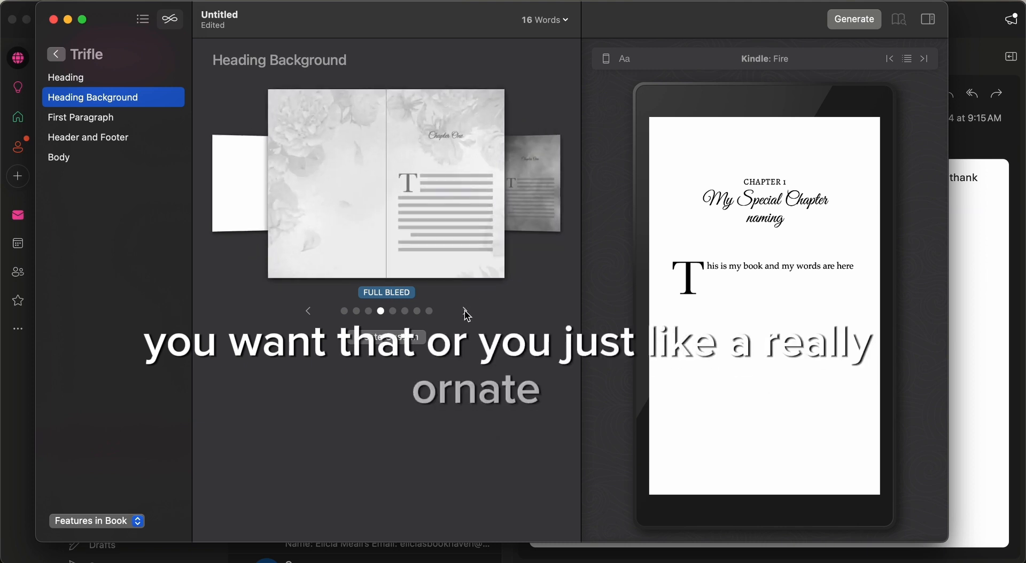
click(465, 312)
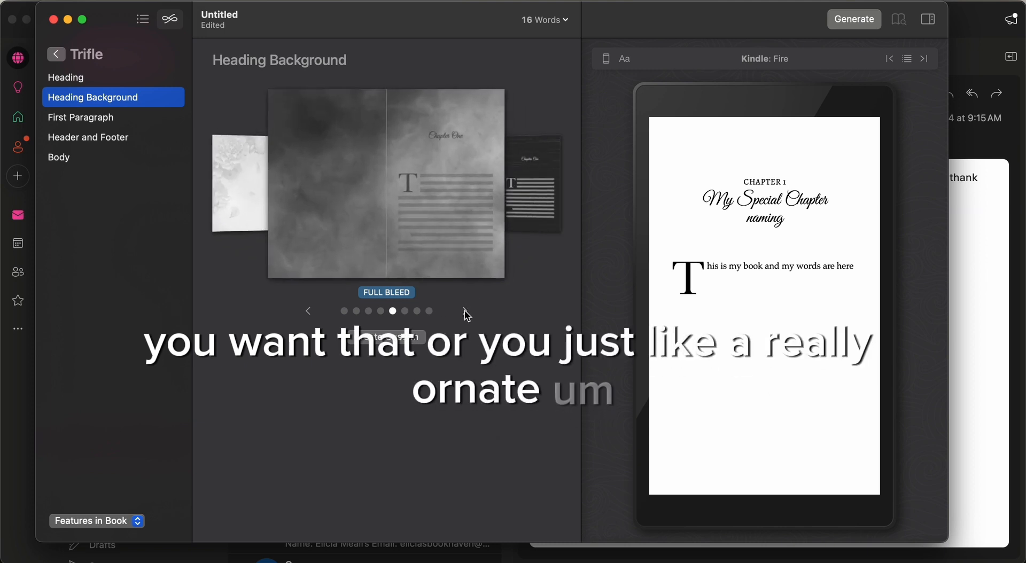
click(309, 312)
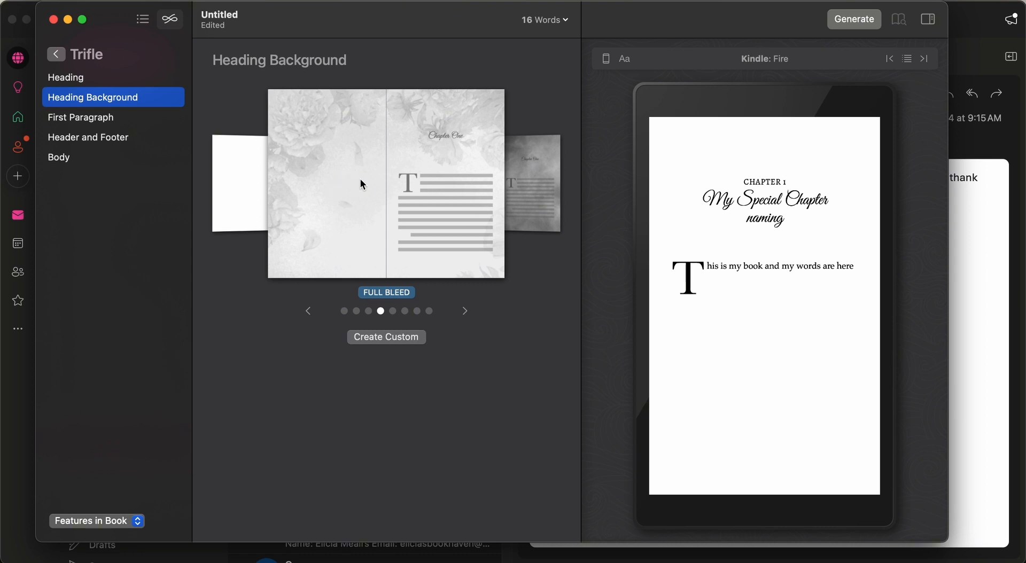
Look at the custom heading background settings and the image chooser without choosing a background image.
click(395, 337)
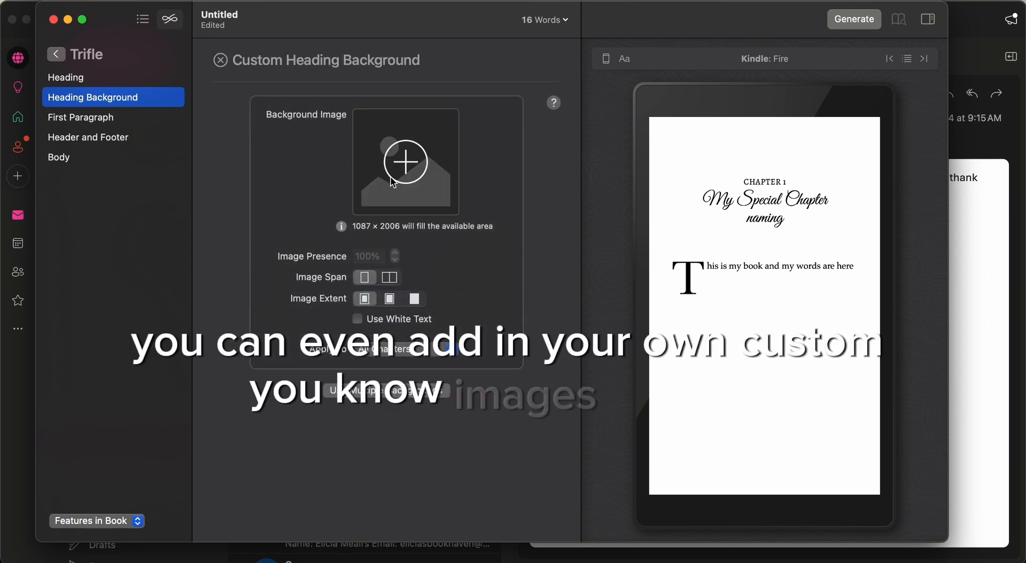
click(402, 164)
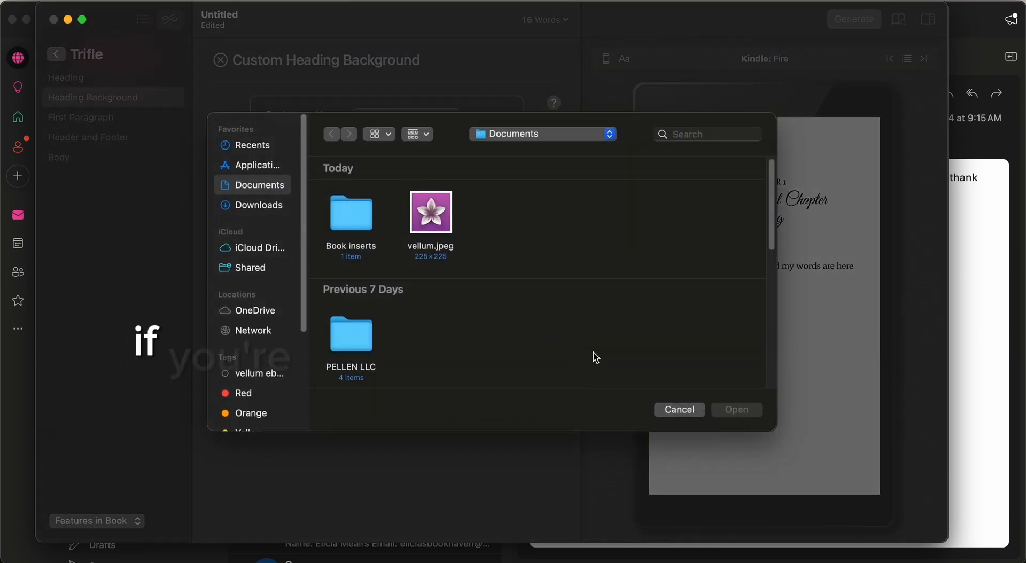
click(680, 410)
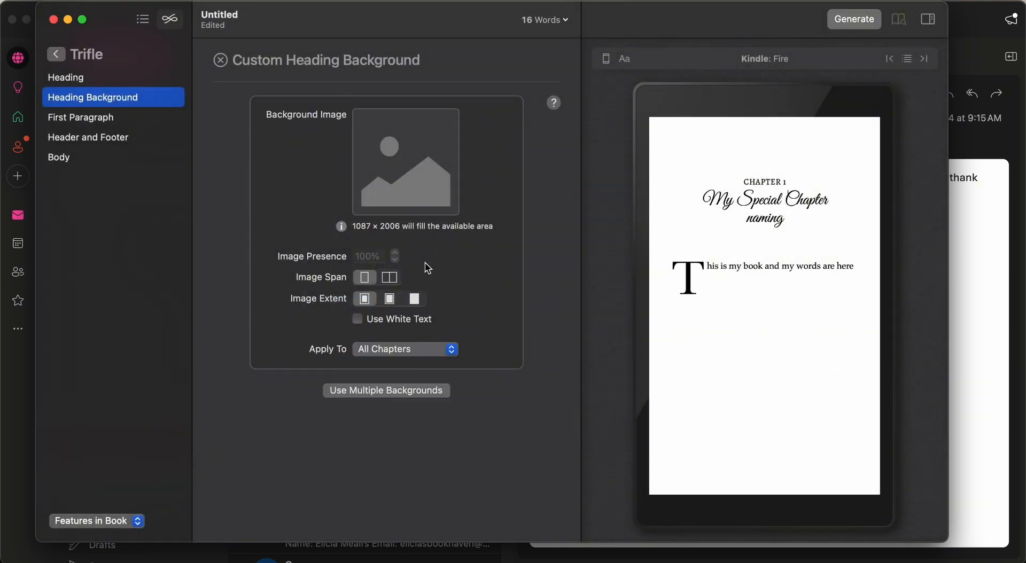
Try the Trifle style's first-paragraph options, including plain text, small caps and other drop caps, and return to the large bold drop cap.
click(105, 119)
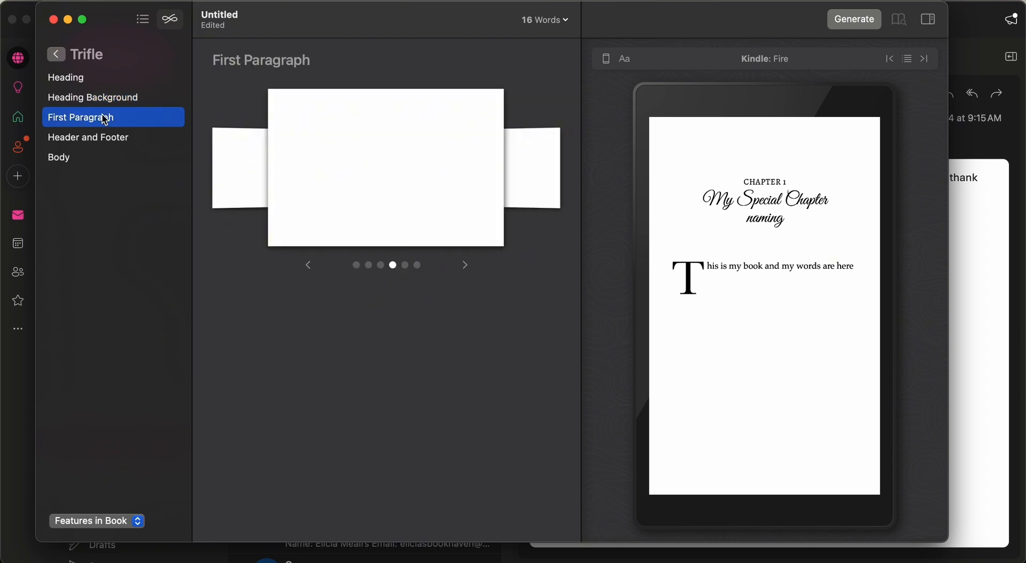
click(466, 265)
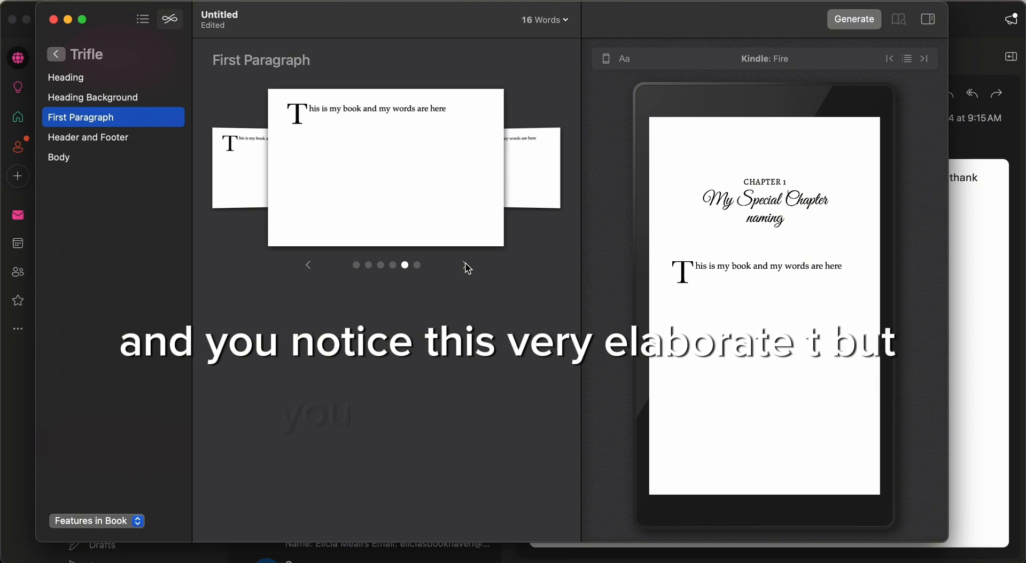
click(465, 266)
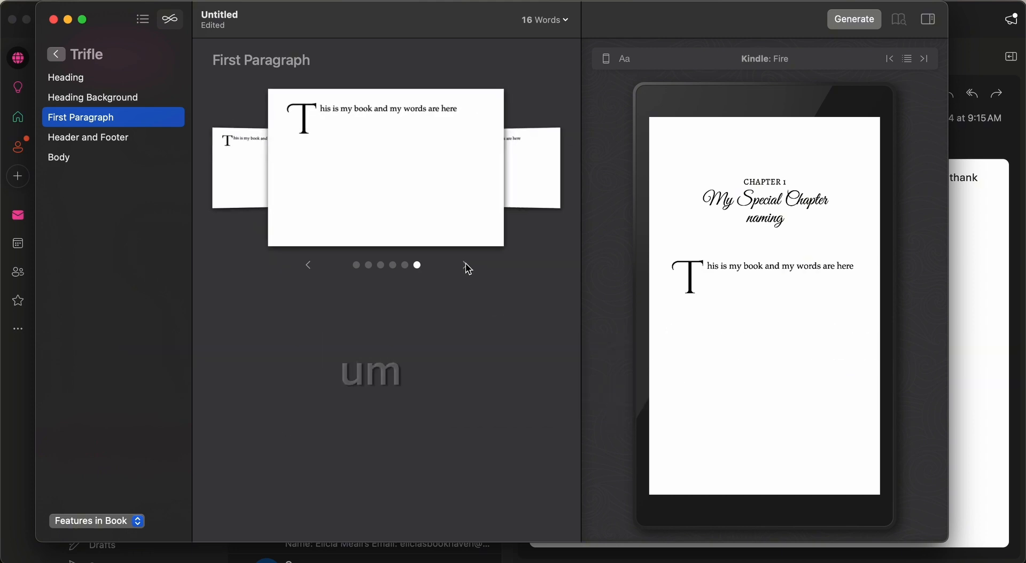
click(466, 266)
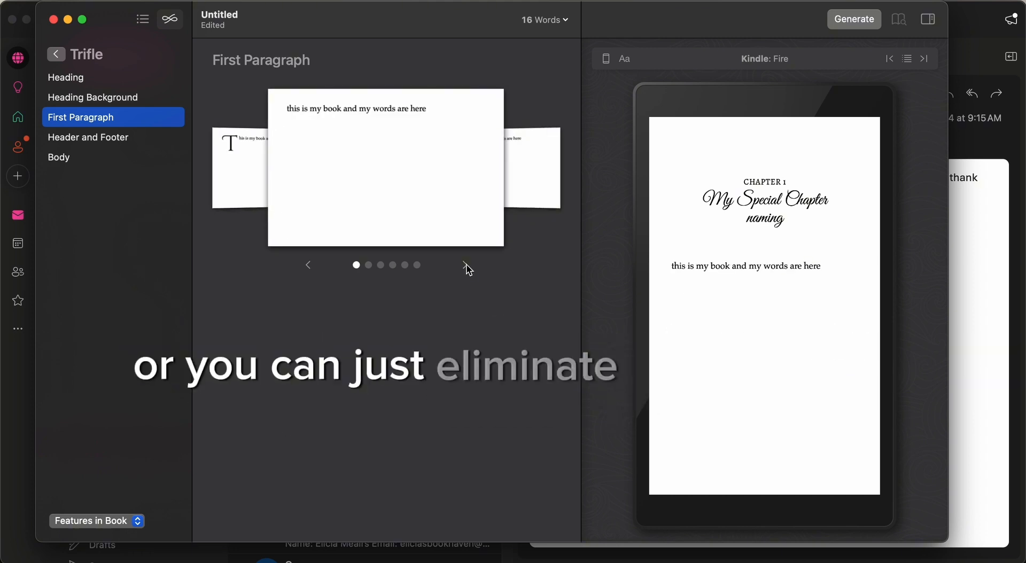
click(465, 265)
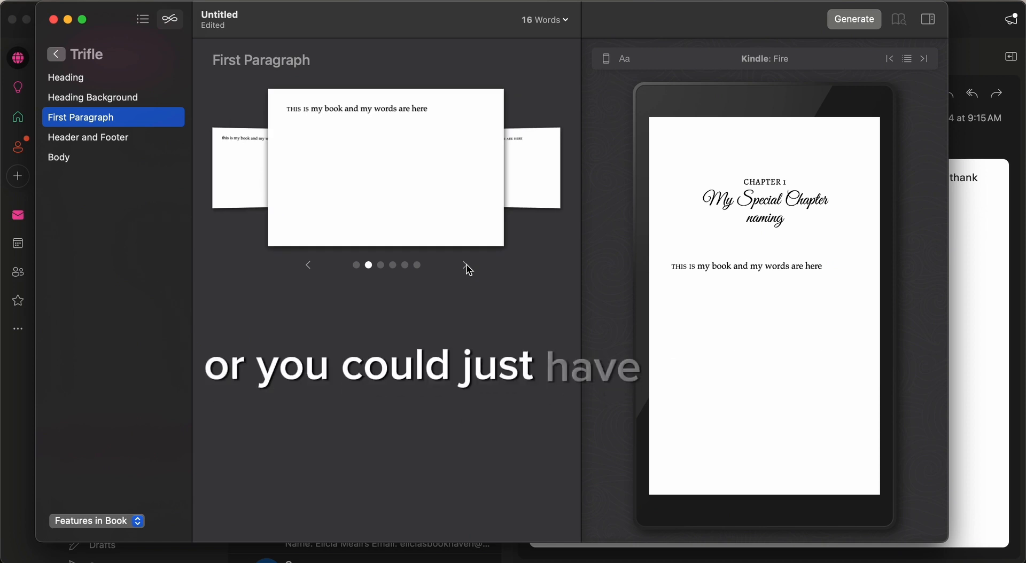
click(466, 266)
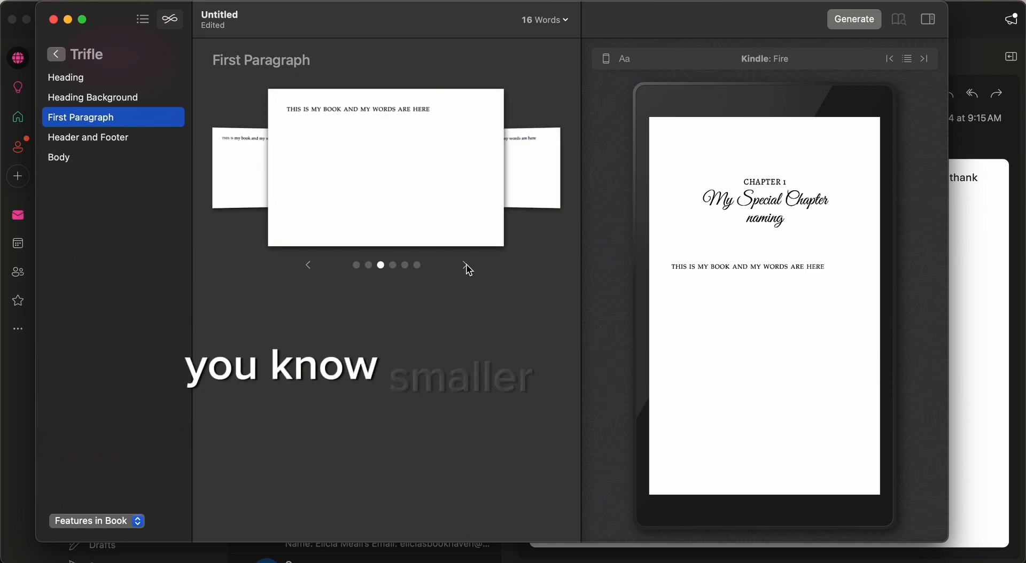
click(466, 266)
Set the header and footer layout to centred author and title in the header with page numbers at the outer edges.
click(118, 135)
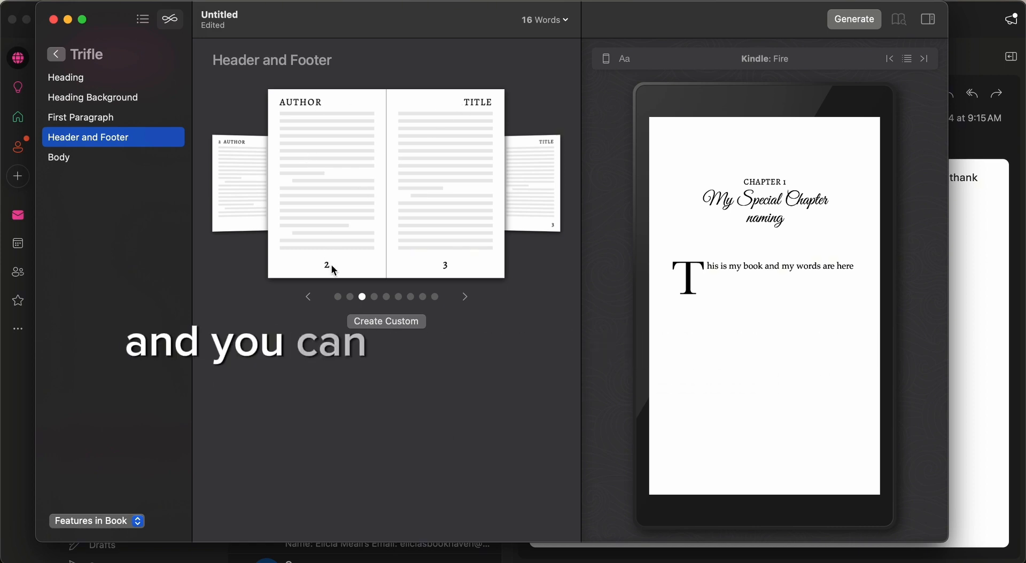
click(465, 297)
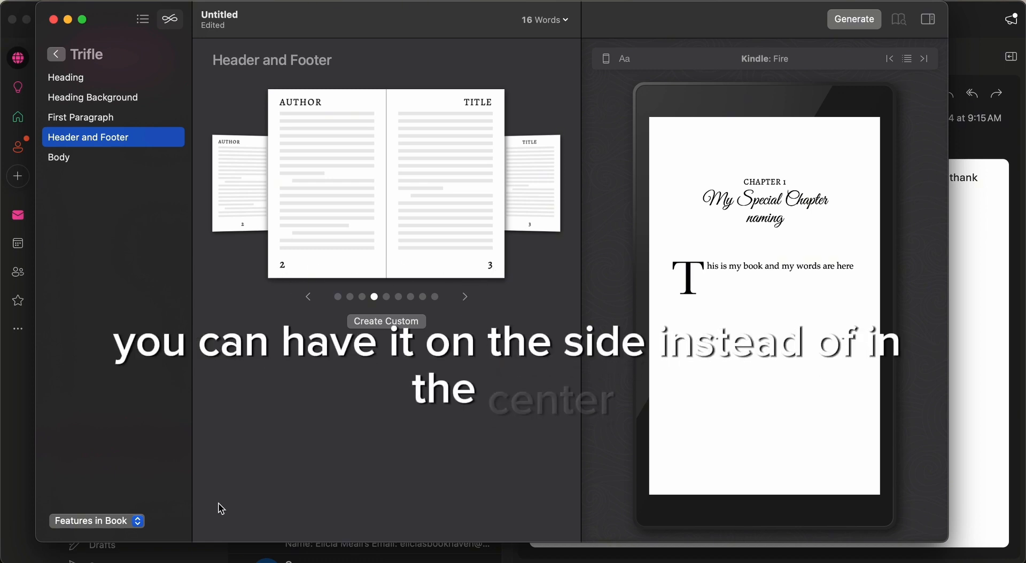
click(465, 298)
click(466, 299)
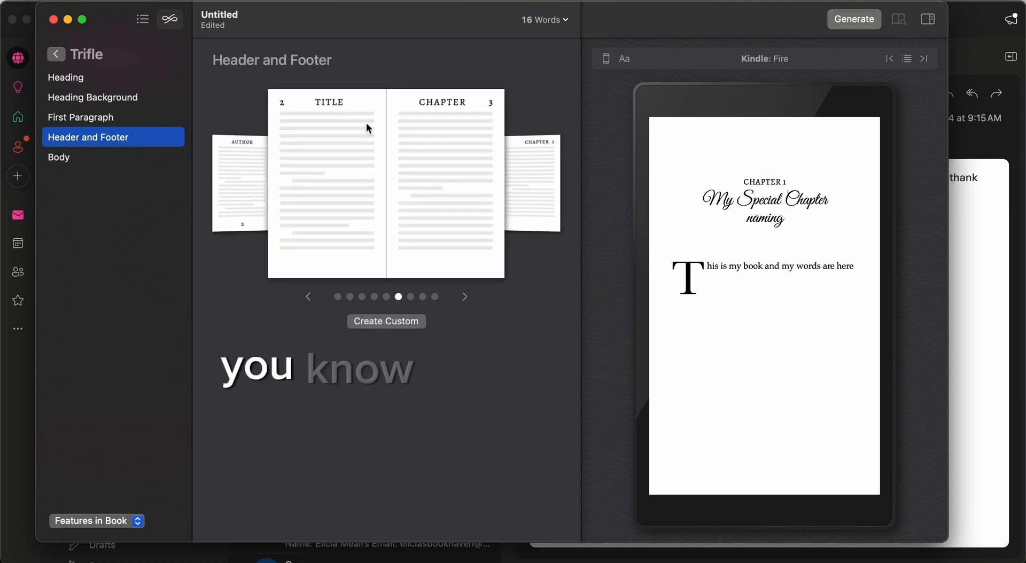
click(463, 300)
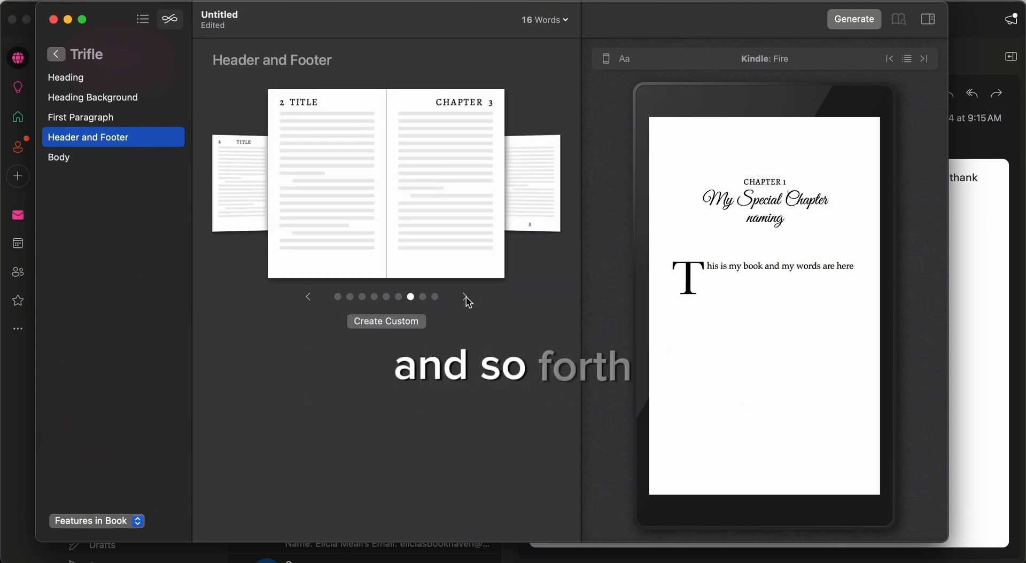
click(466, 298)
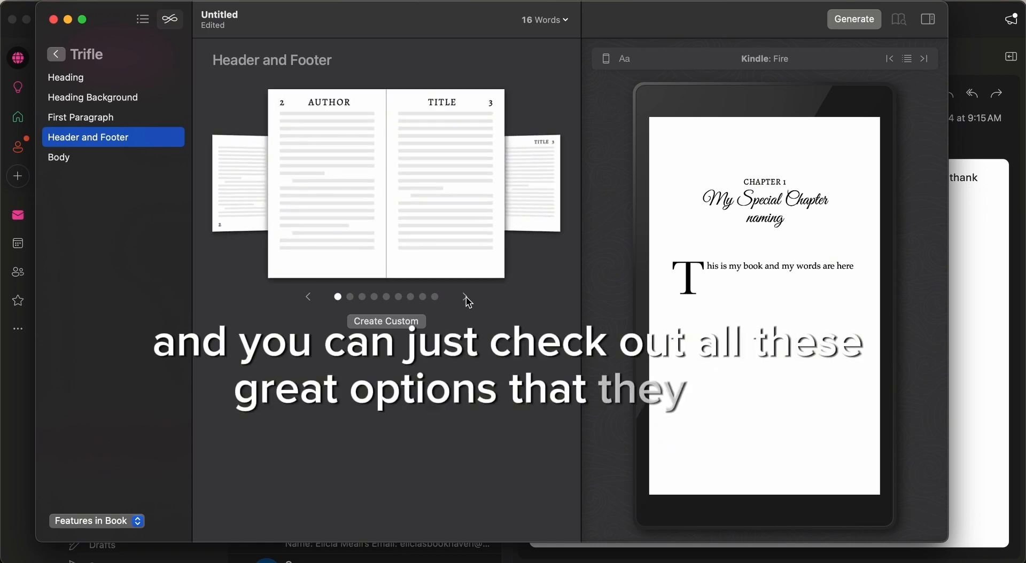
Try Iowan Old Style and Times New Roman as the print edition's body font and return to EB Garamond.
click(70, 157)
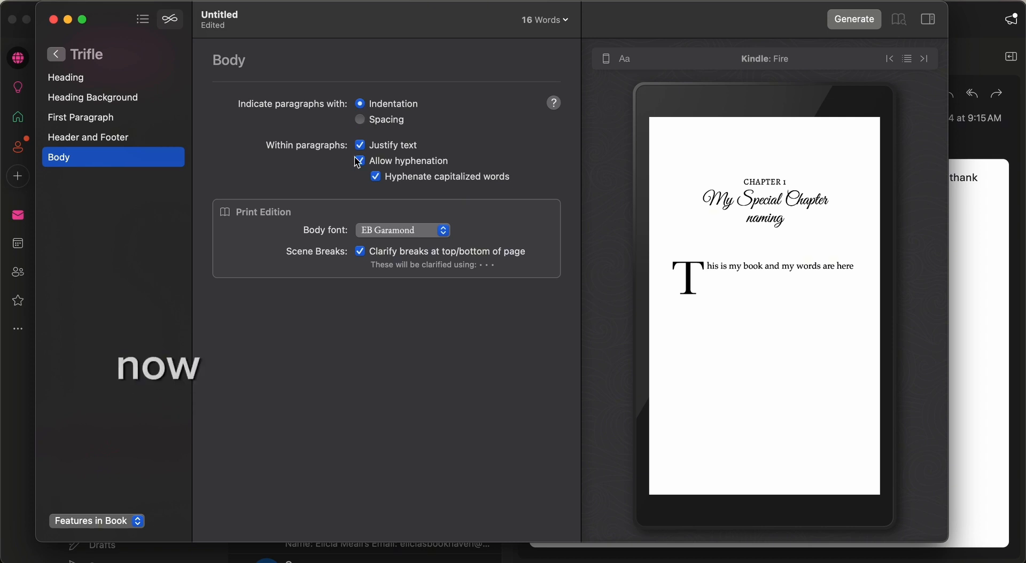
click(388, 230)
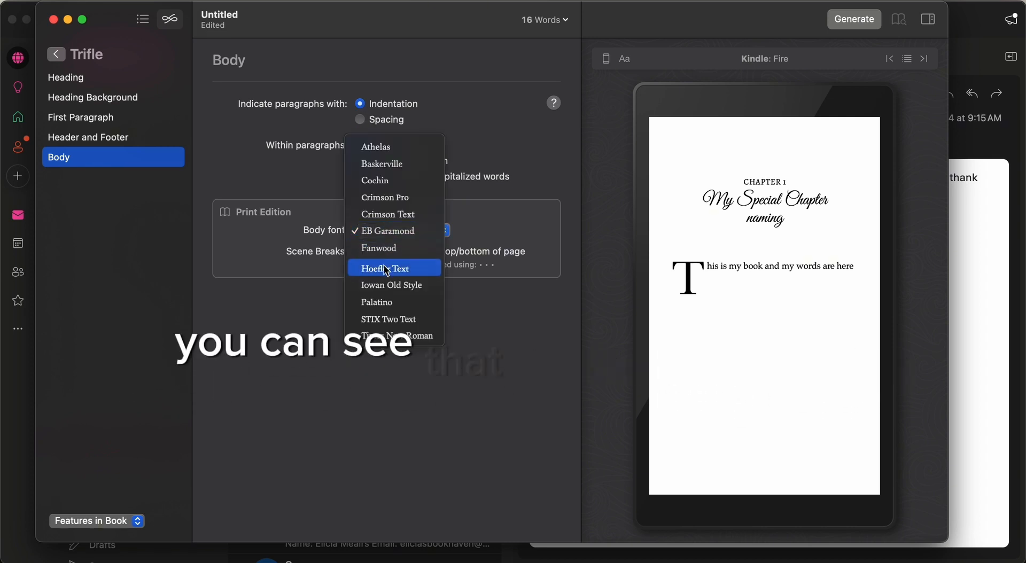
click(392, 285)
click(425, 238)
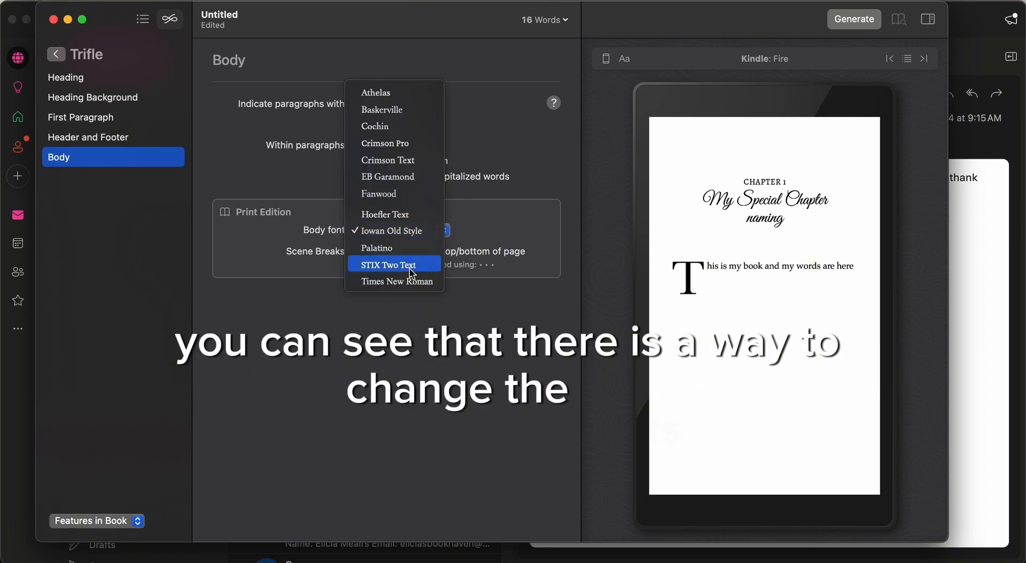
click(398, 282)
click(395, 238)
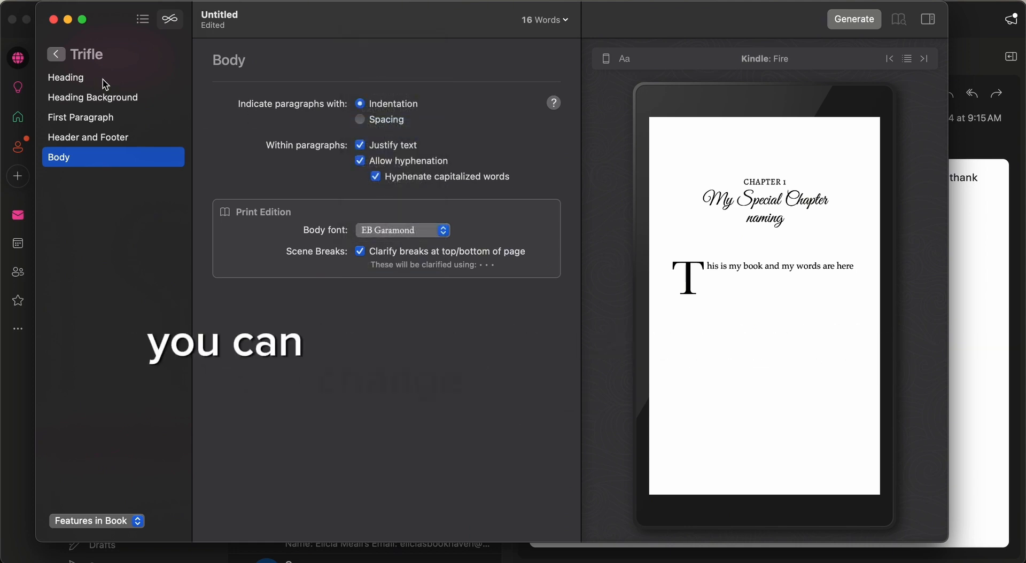
Leave the style settings for the chapter's text, turning the preview back to the Prologue page.
click(62, 54)
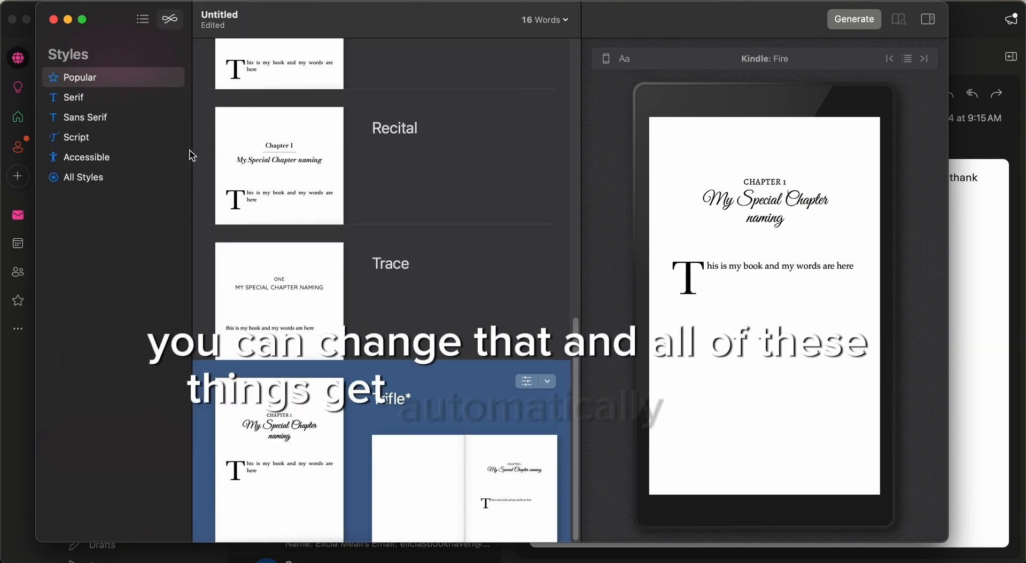
click(660, 232)
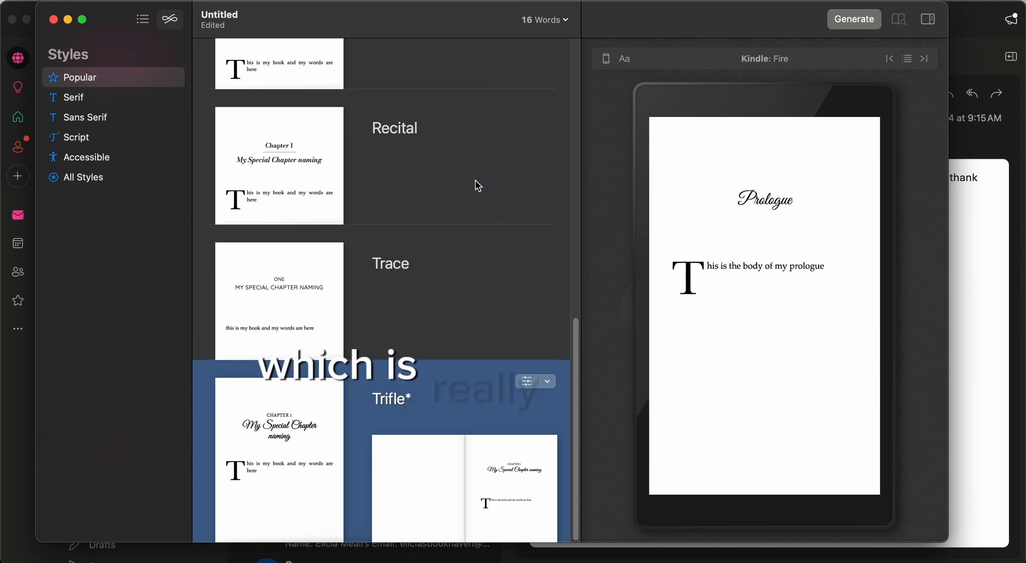
click(143, 19)
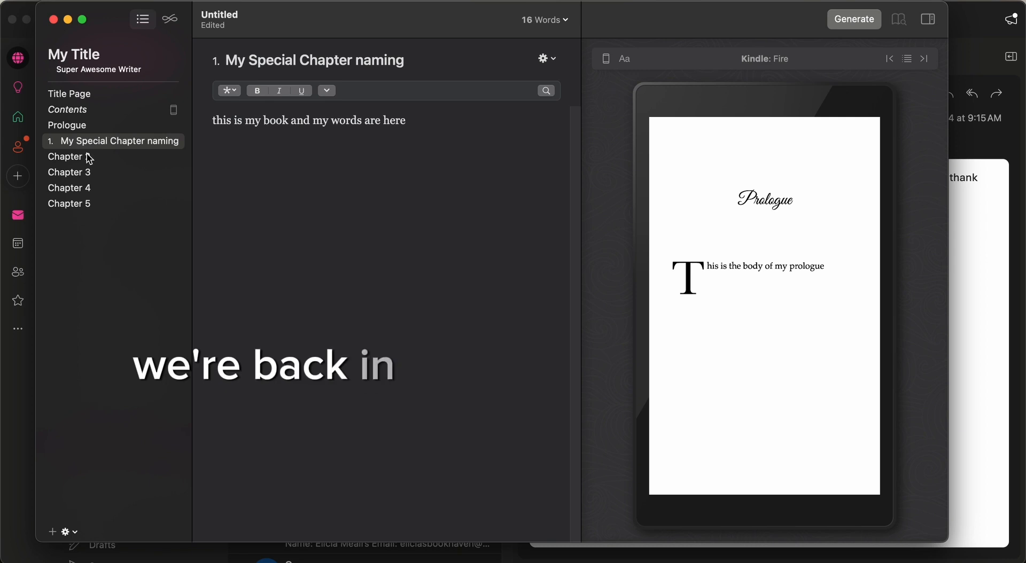
Insert the subhead "Character name" above the body text of the "My Special Chapter naming" chapter.
click(228, 92)
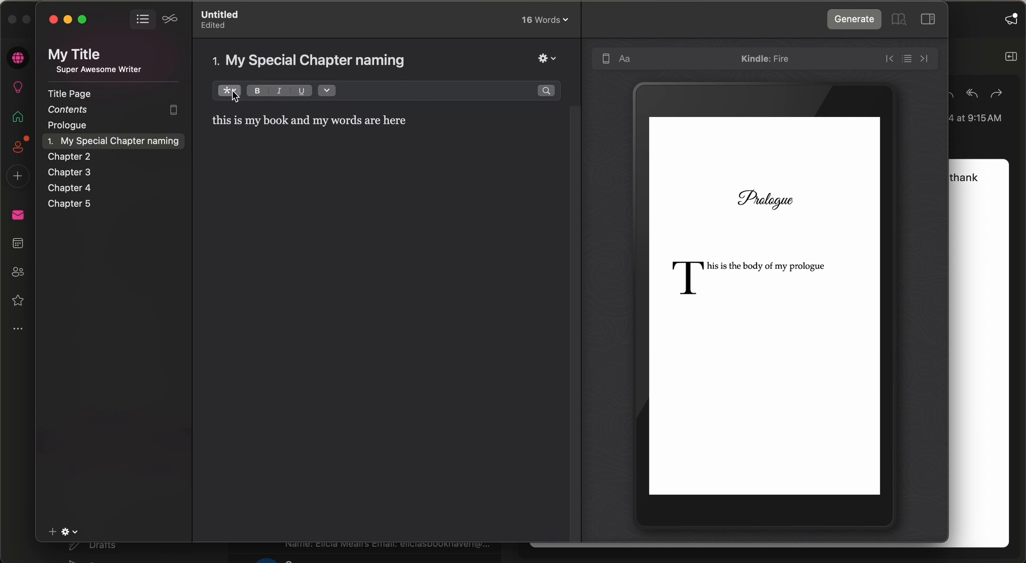
click(376, 126)
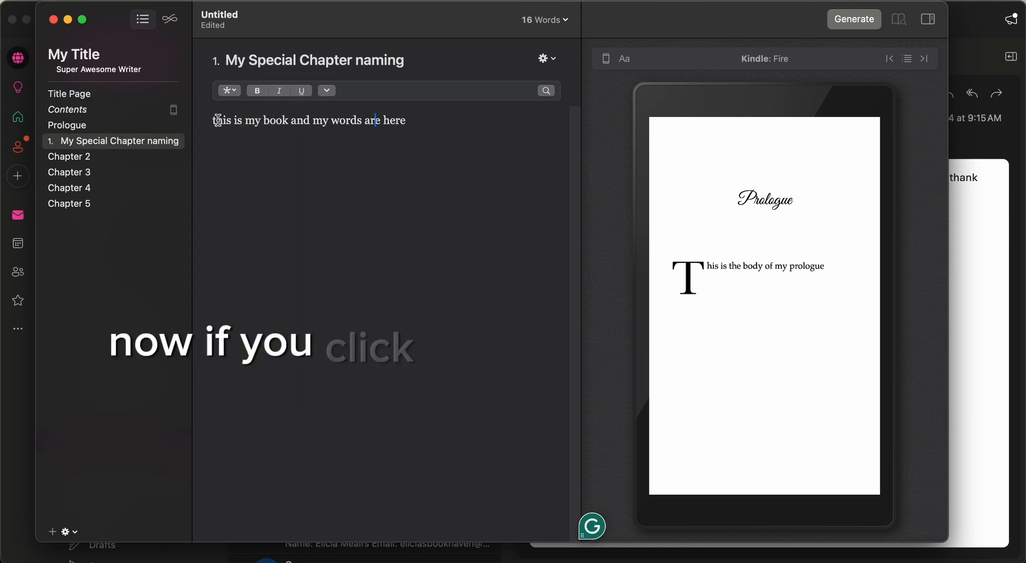
click(229, 91)
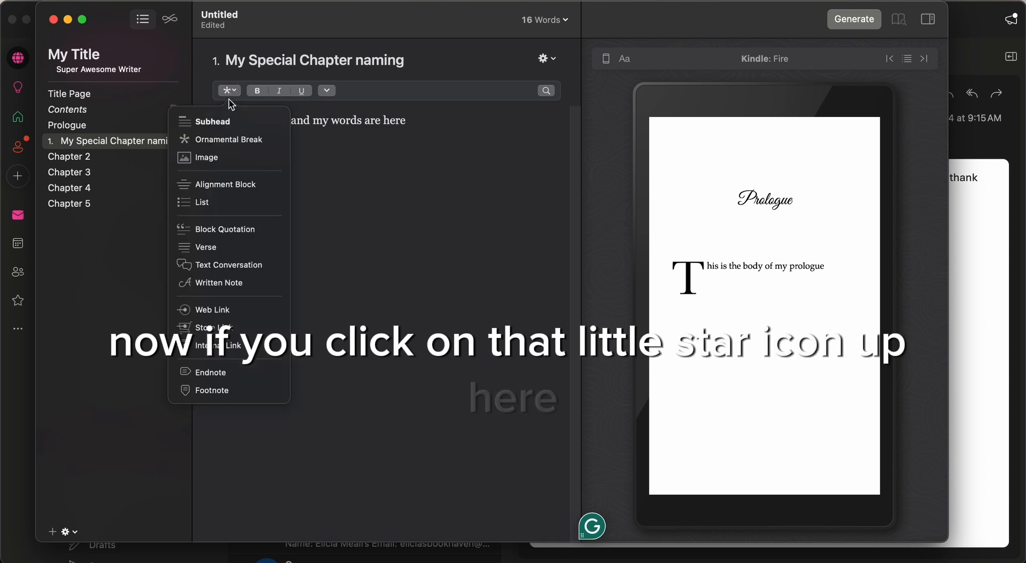
click(233, 128)
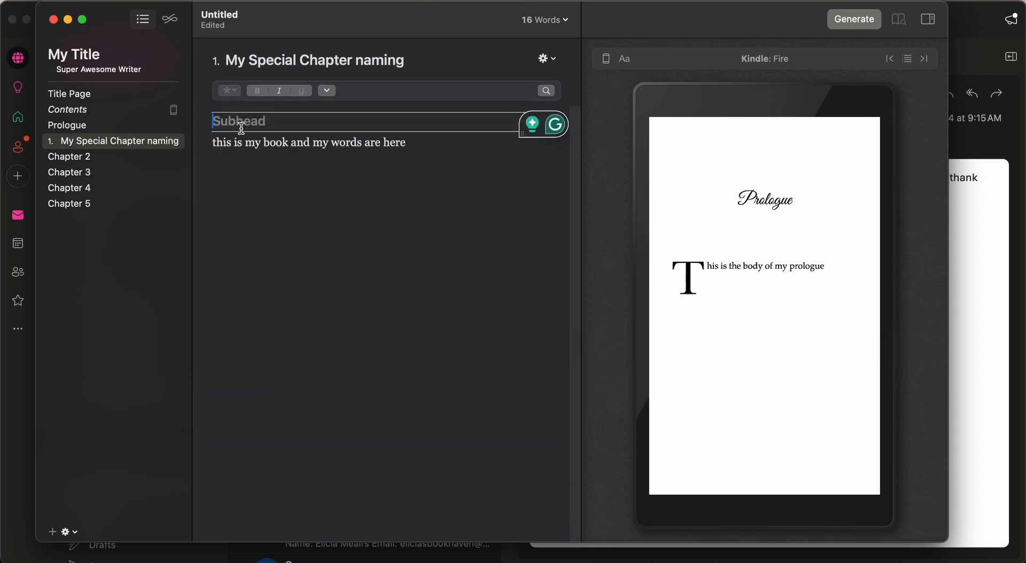
text(Character name)
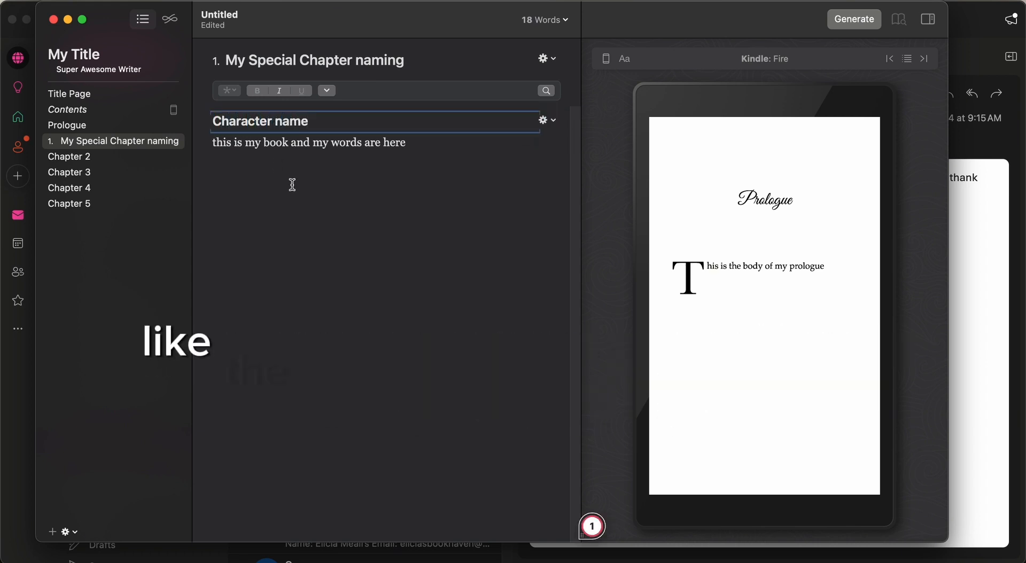
Turn the chapter's body line into a block quotation reading "Insert a quote here" and add the paragraph "and then you have the body of the text" below.
click(293, 218)
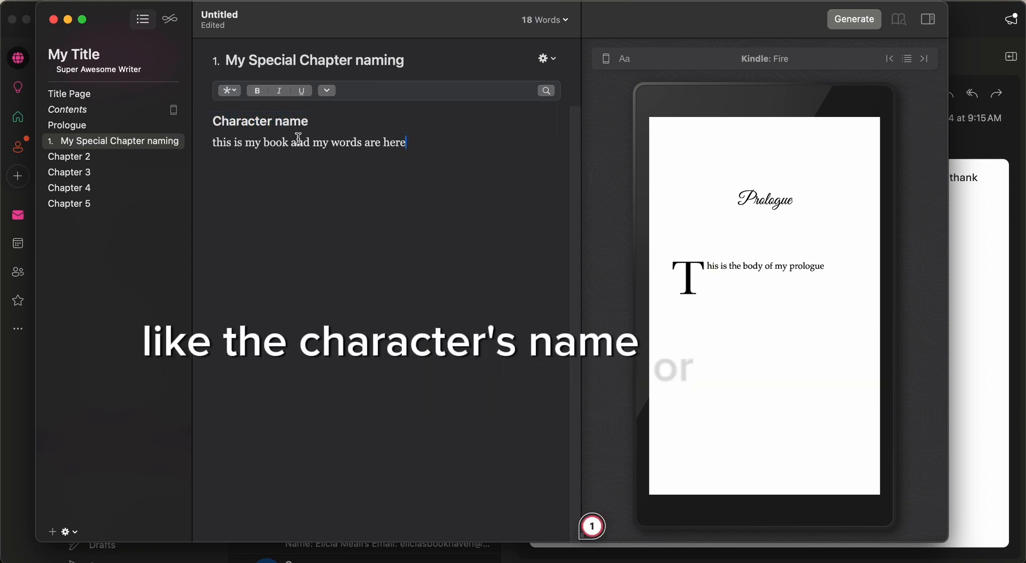
click(229, 91)
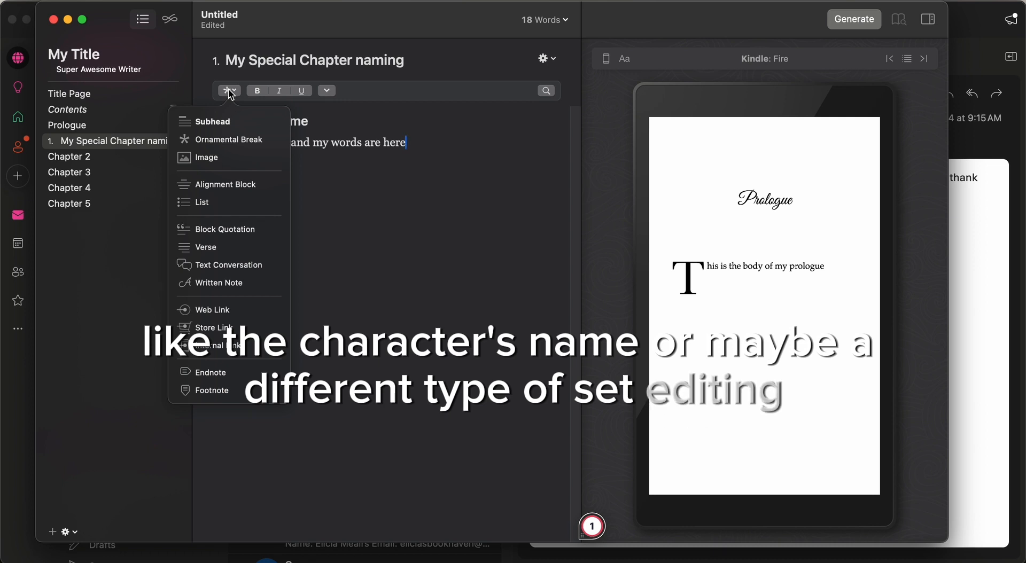
click(242, 230)
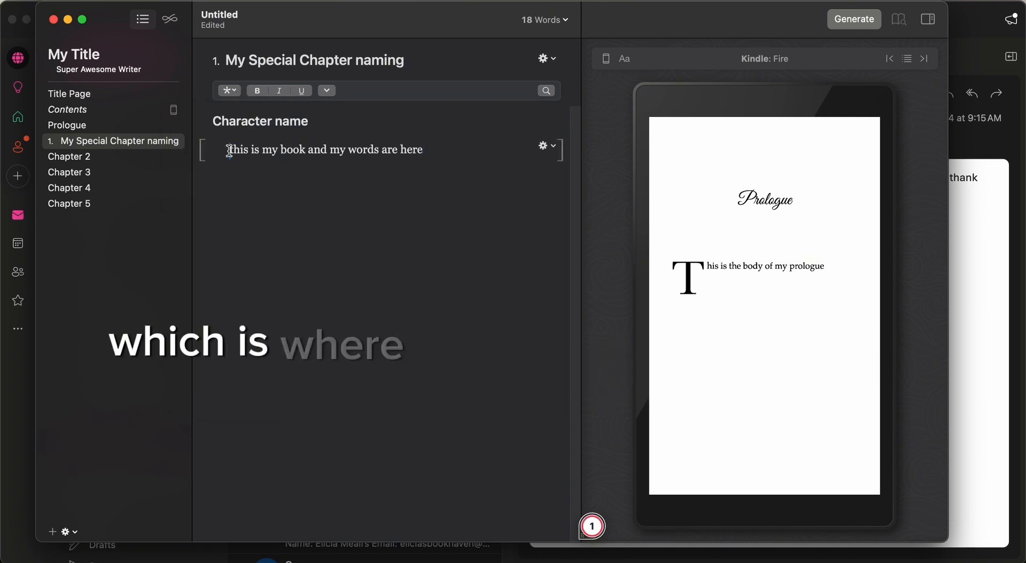
click(236, 205)
drag(423, 149, 229, 149)
key(BackSpace)
text(Insert a )
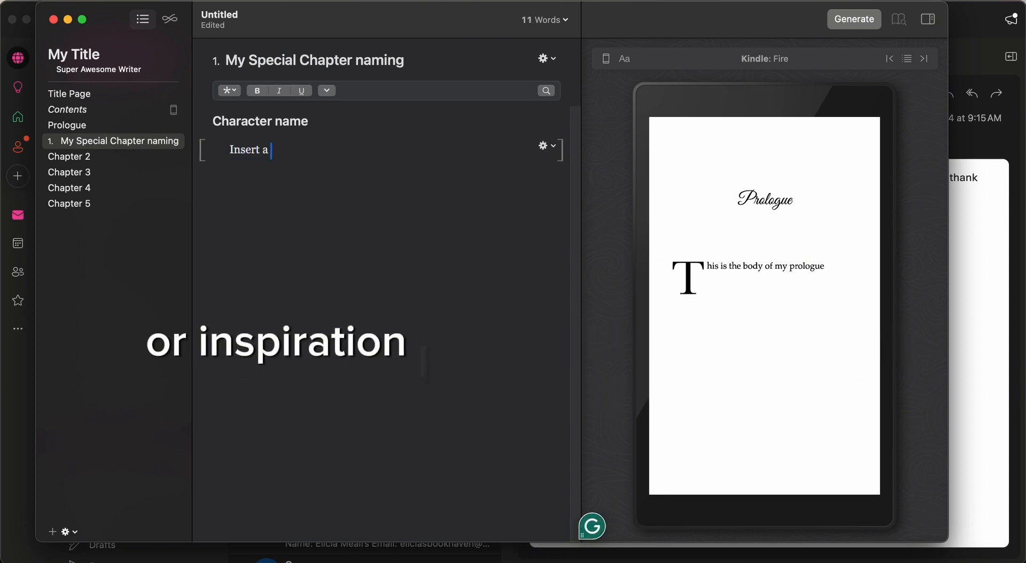
text(quote here)
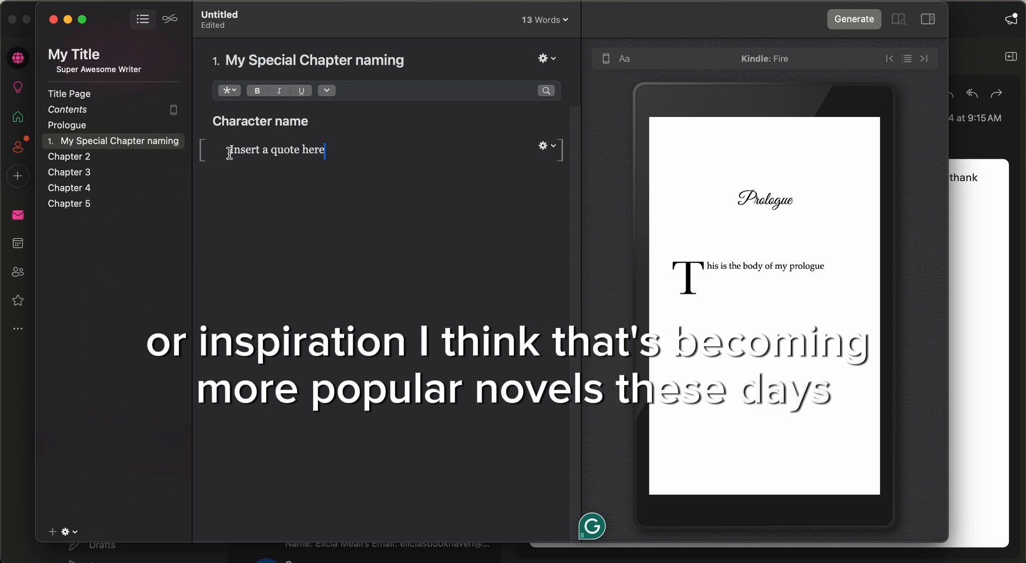
key(Return)
text(and then you have the body of the text)
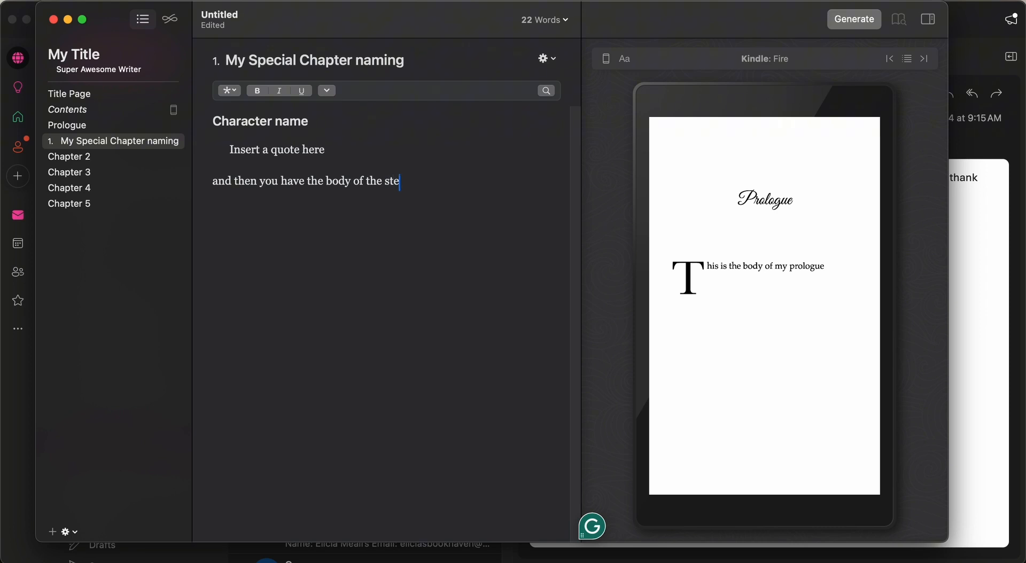
Replace the subhead text with the character's full name and move the subhead between the block quotation and the body paragraph.
click(107, 146)
triple_click(261, 121)
text(John doe)
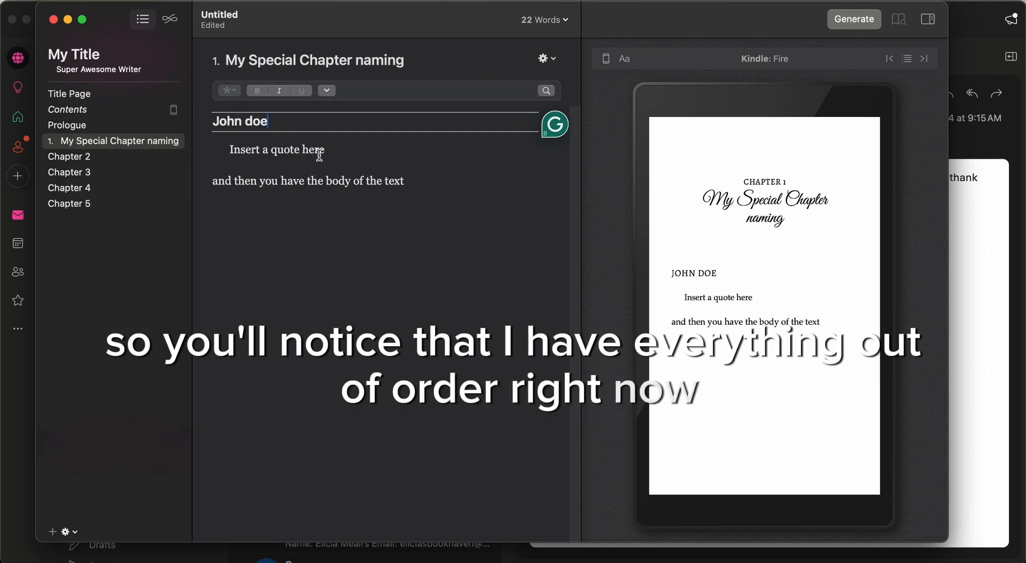
triple_click(243, 127)
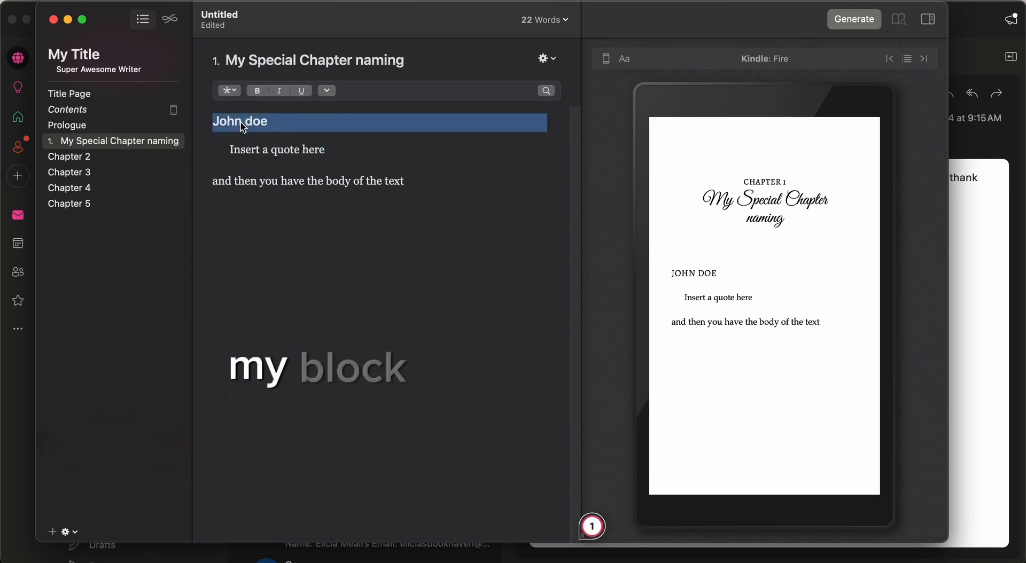
drag(243, 127, 217, 179)
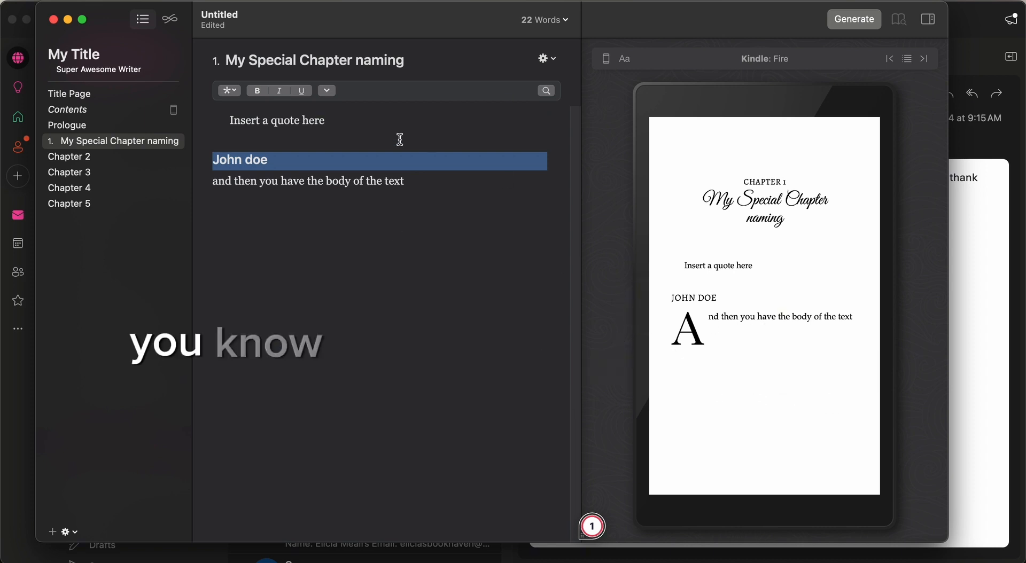
Change the block quotation to "All that glitters is gold" with the attribution "-whoever said that" on a second line.
click(317, 122)
drag(318, 122, 216, 121)
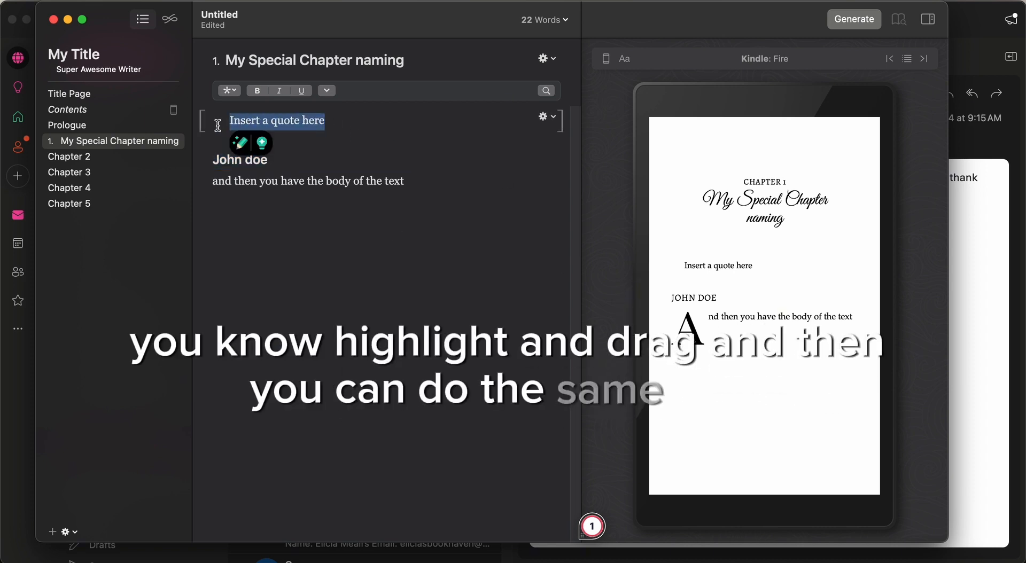
text(All that glitter )
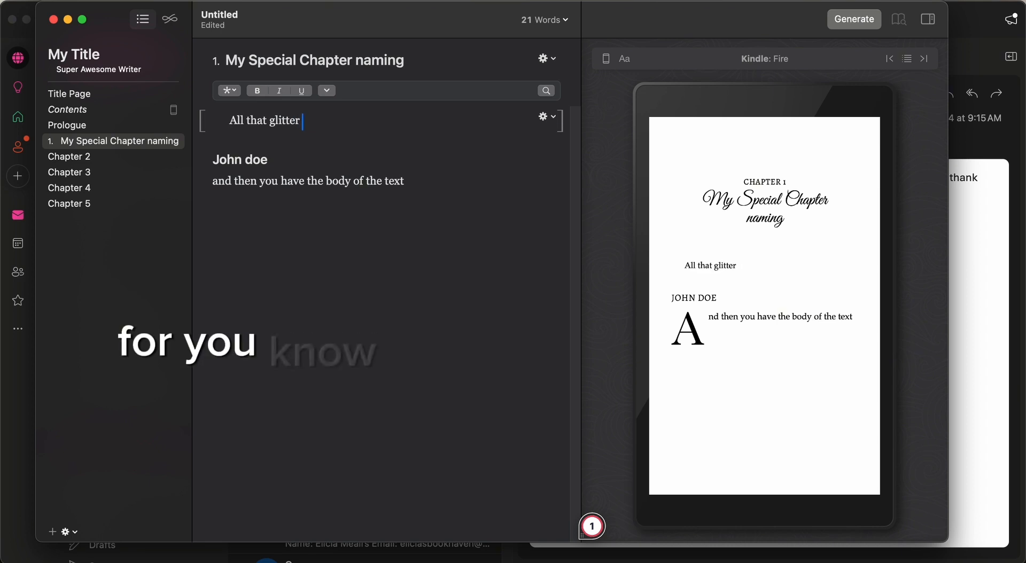
text( is gold)
key(Return)
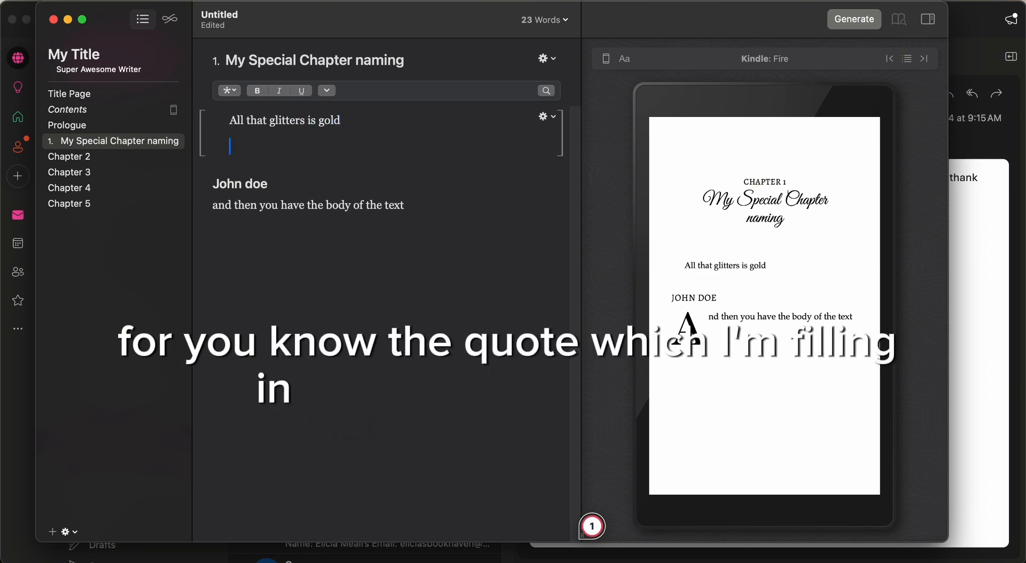
text(-)
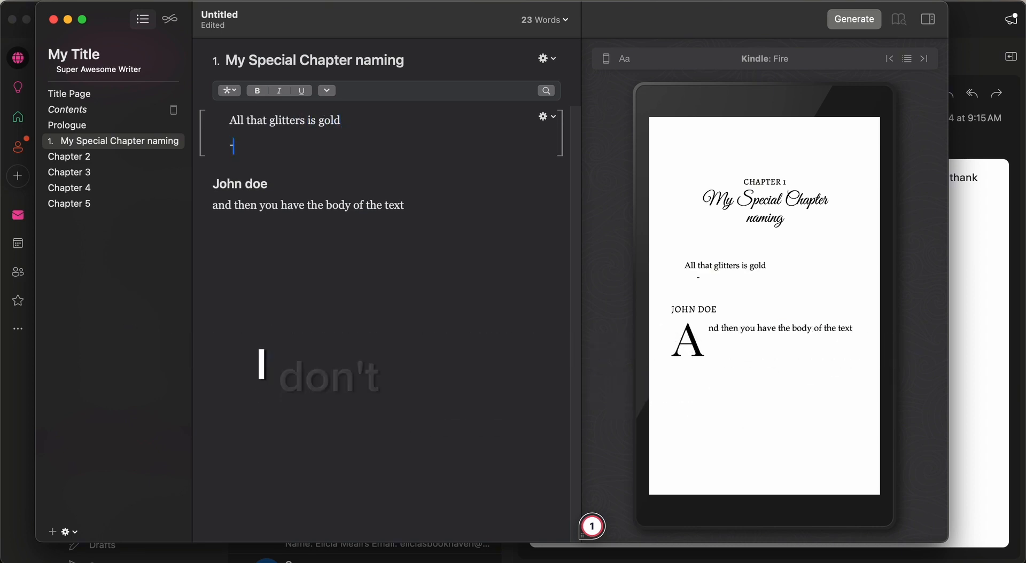
text(whoever said that)
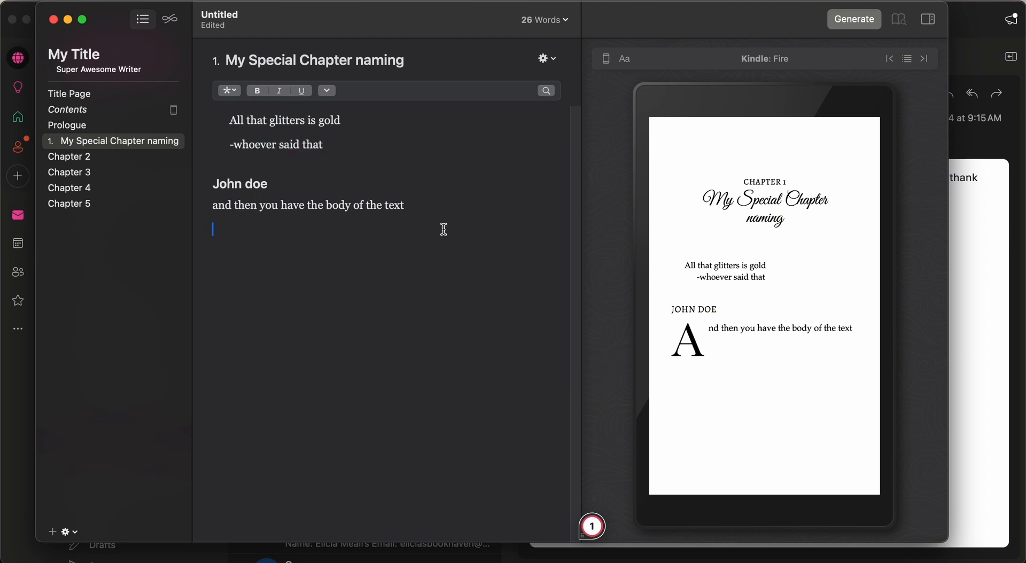
Add an About the Author element to the book.
click(75, 534)
mouse_move(142, 394)
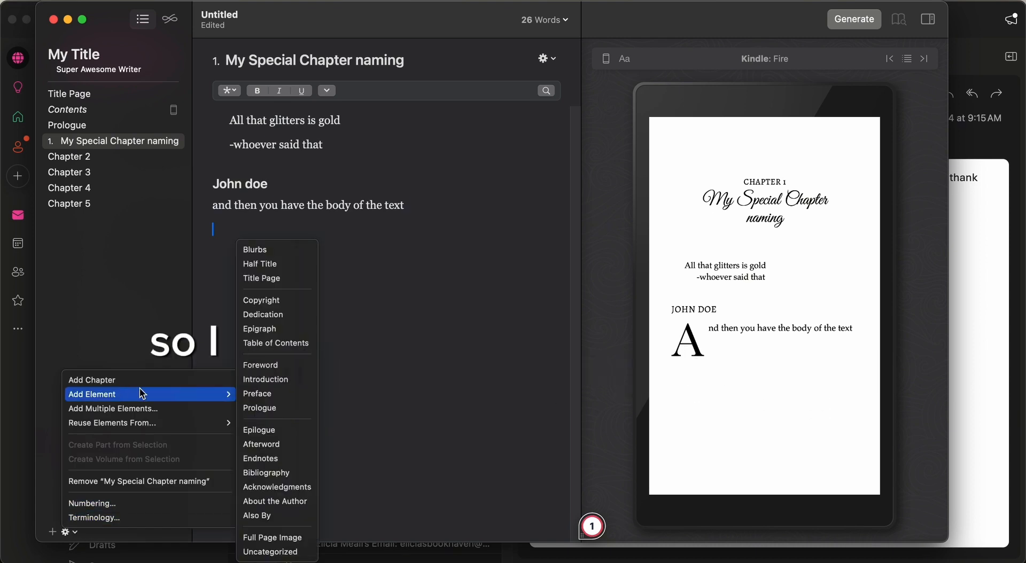
click(285, 501)
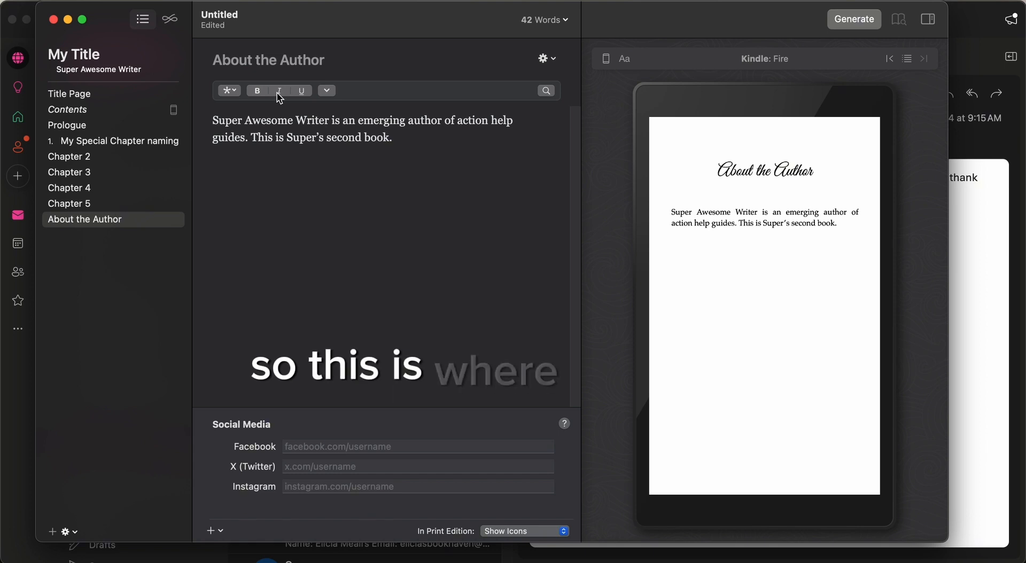
Title the About the Author element "this is where you talk about yourself".
click(270, 60)
text(this is )
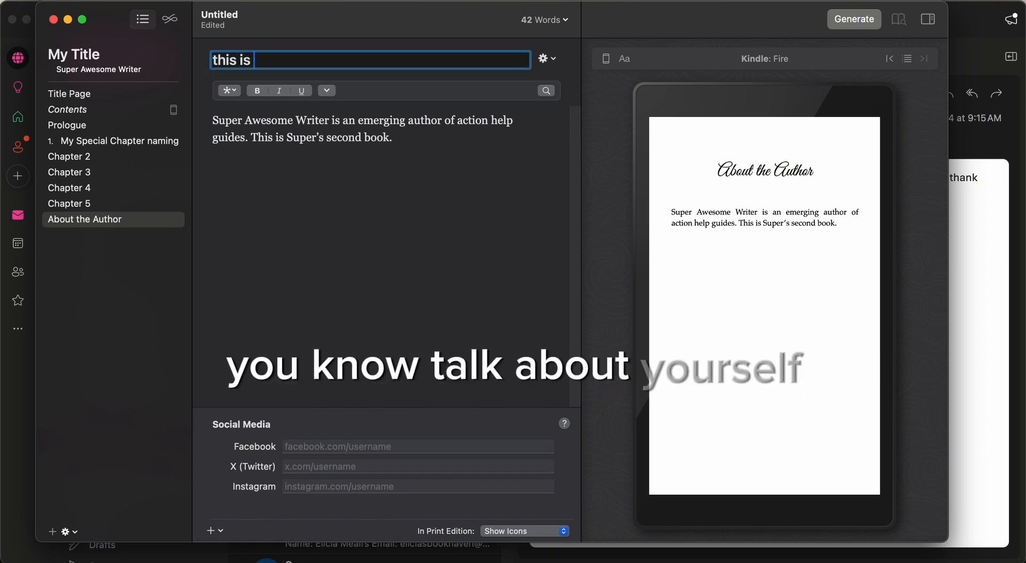
text(where you talk about yourself)
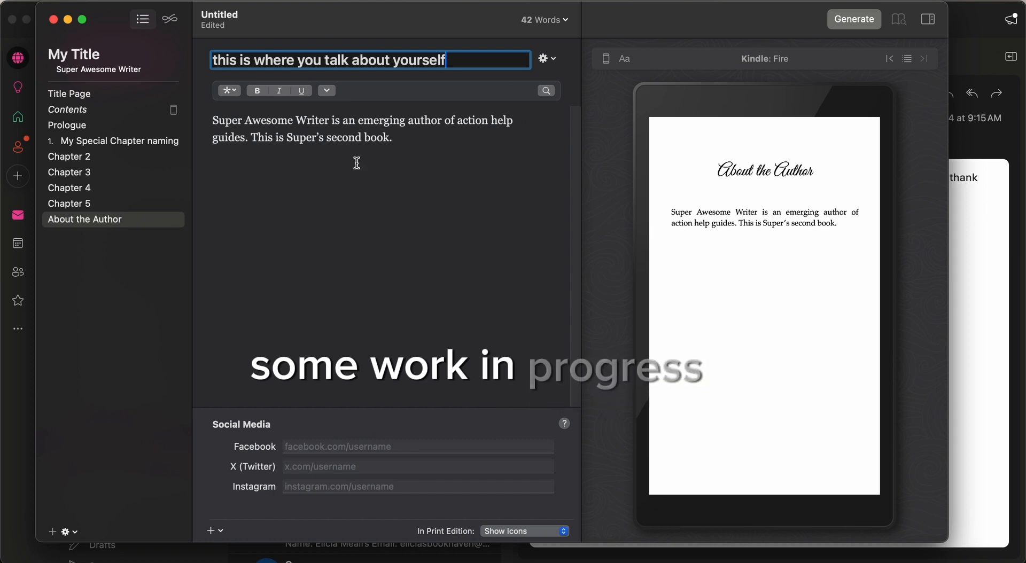
key(Return)
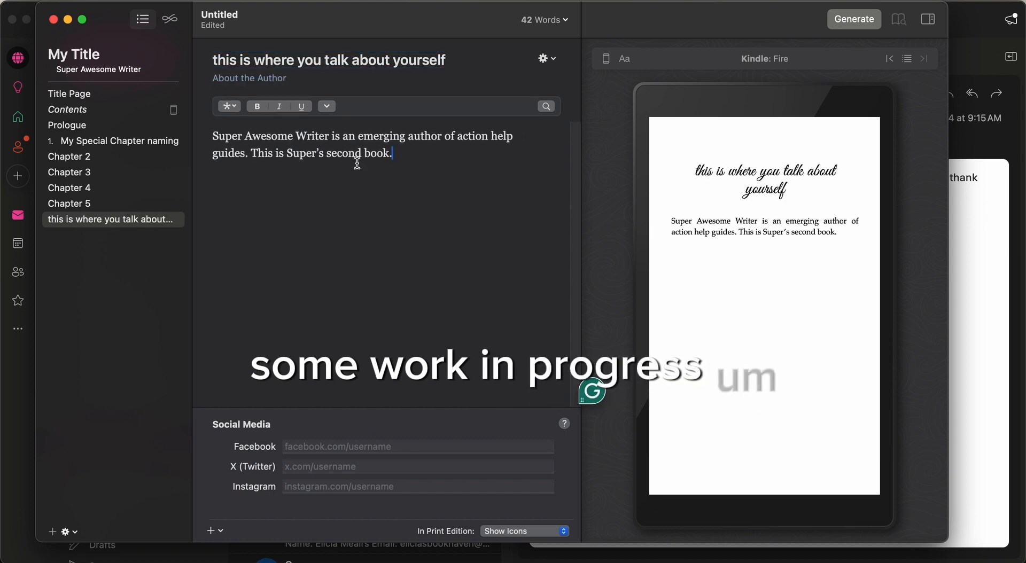
Add the line "you can add your weblinks here for future books" below the author bio, followed by blank lines.
key(Return)
key(Return)
text(you c)
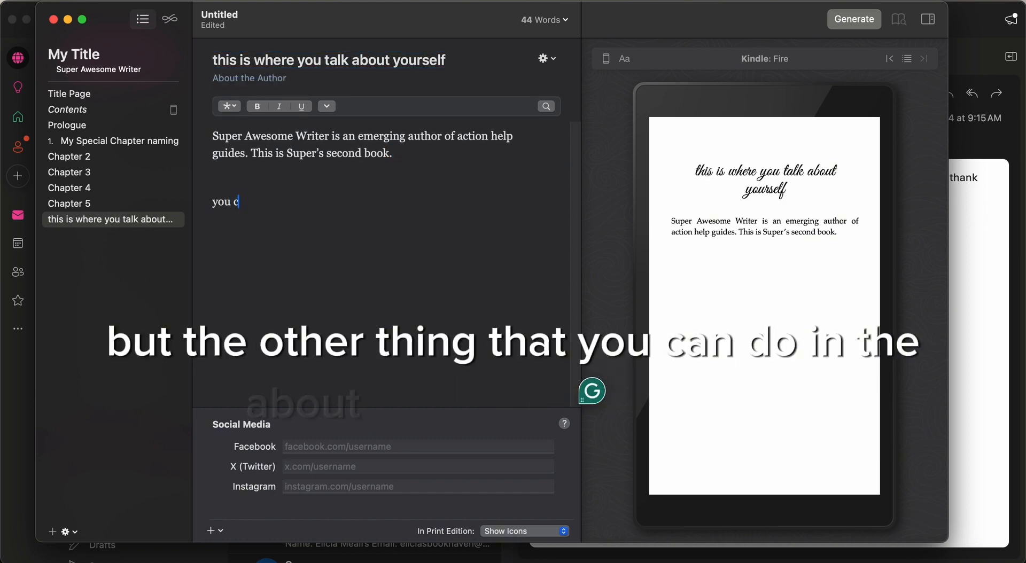
text(an add your we)
text(bli)
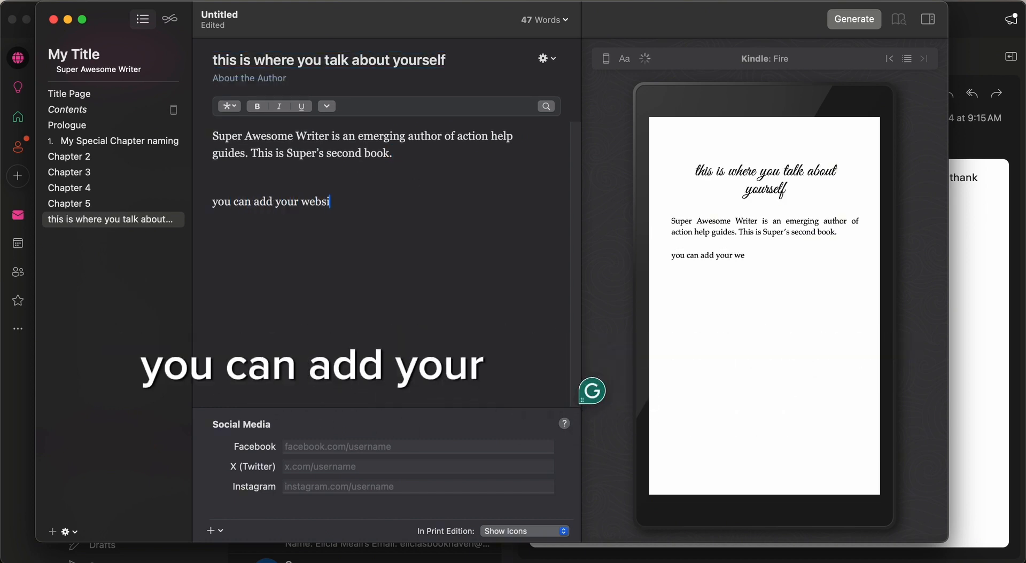
text(nks here)
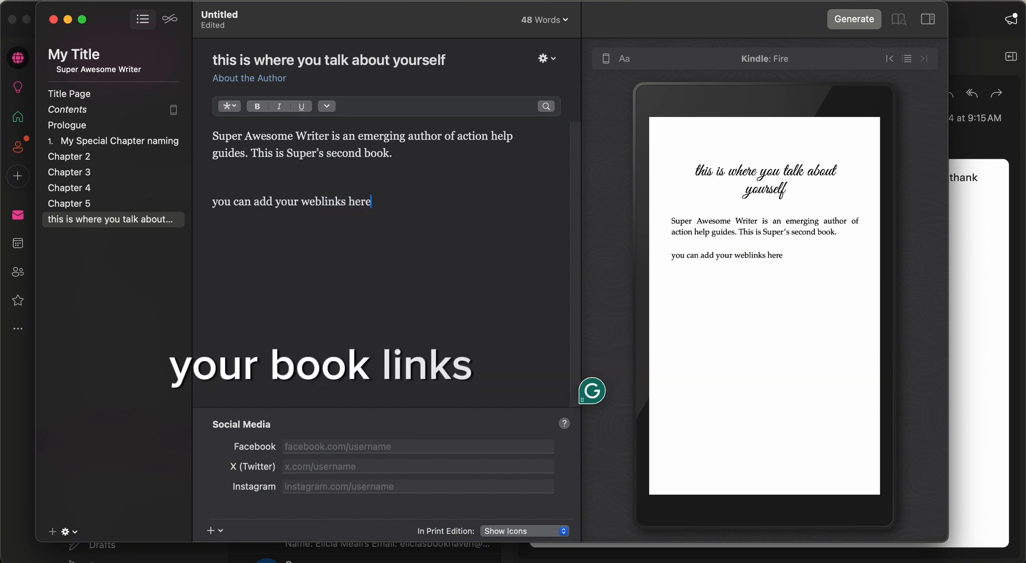
text( for)
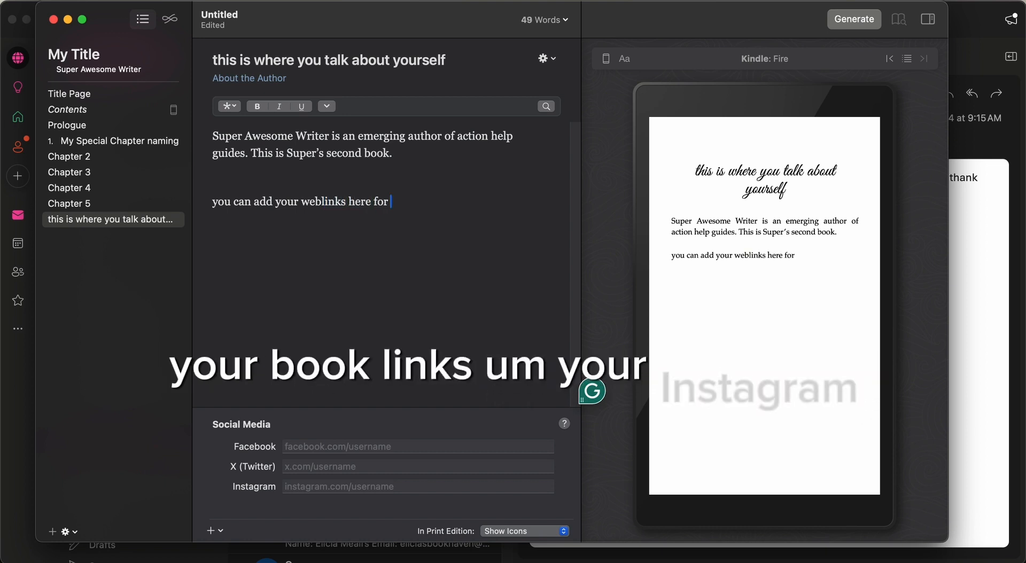
text( future b)
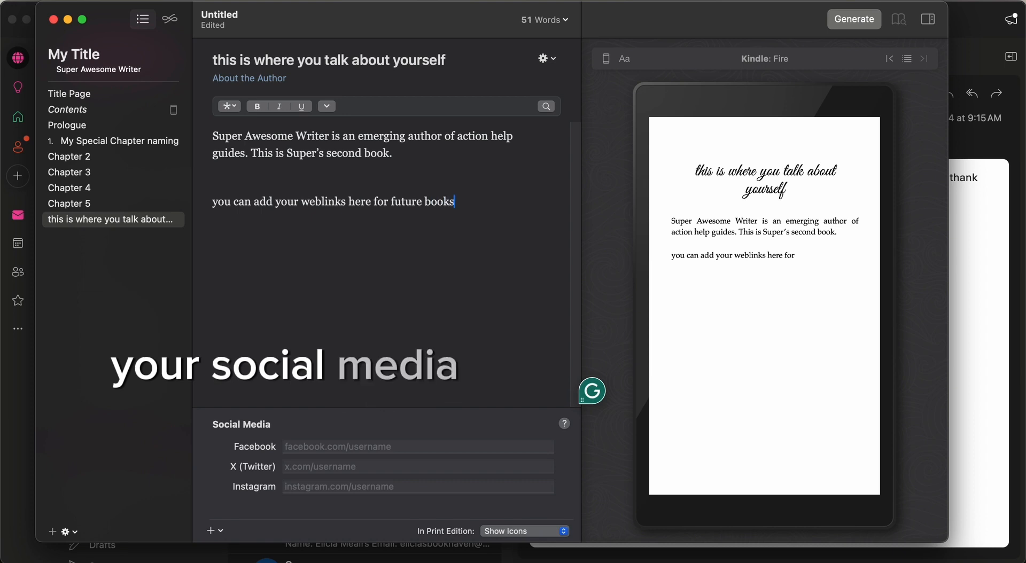
text(ooks)
key(Return)
key(Return)
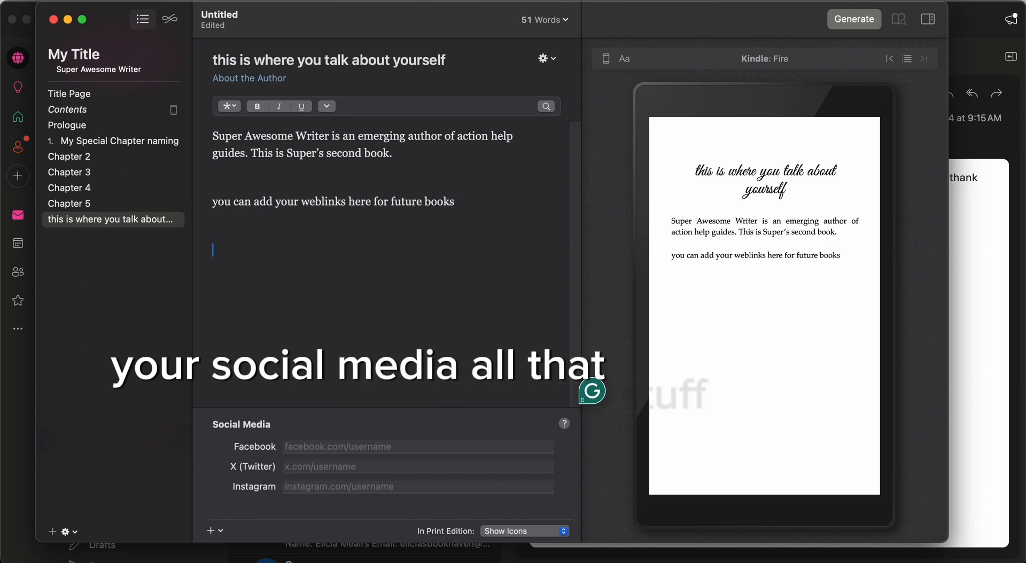
click(231, 107)
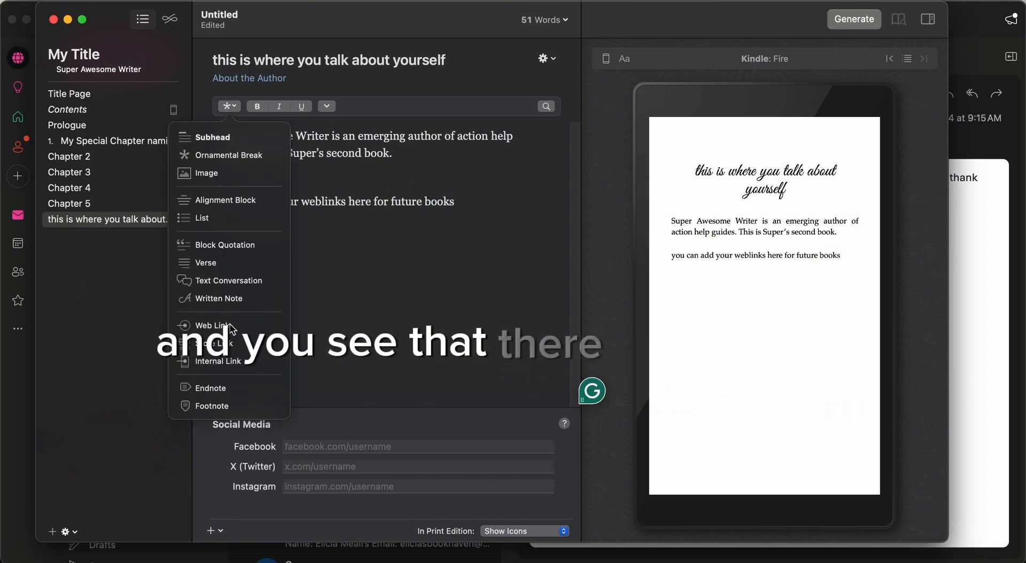
click(307, 267)
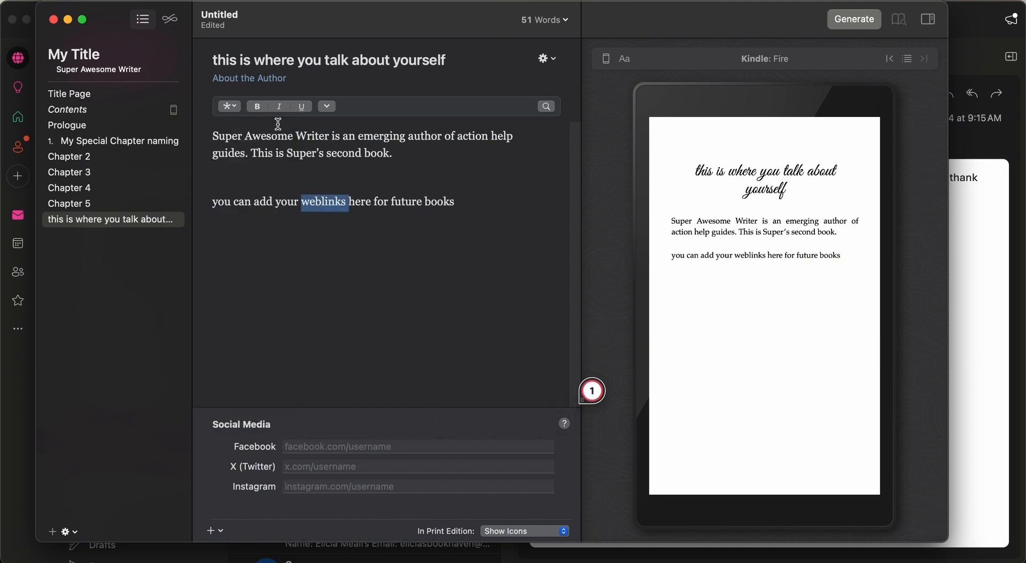
click(233, 109)
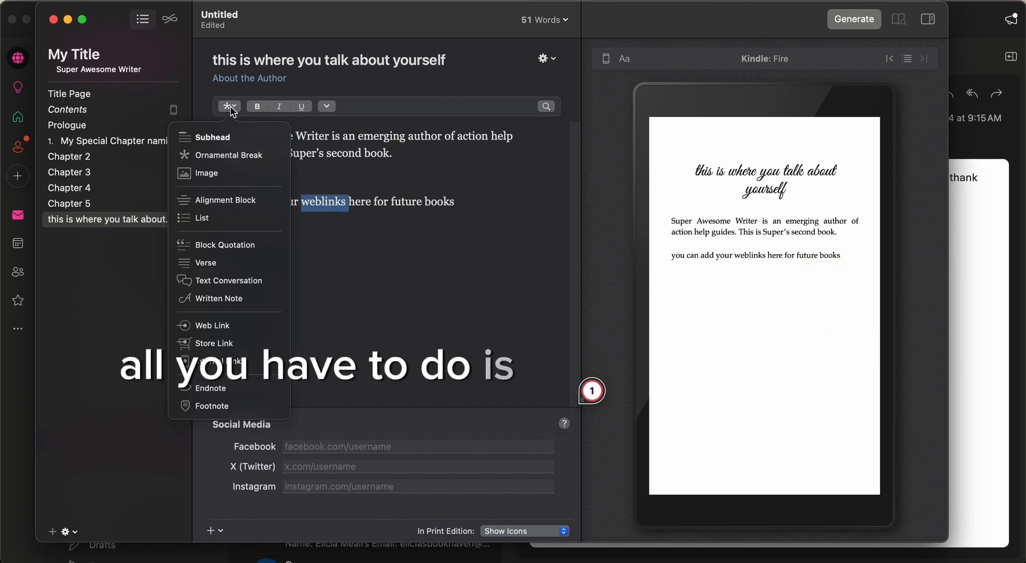
click(226, 322)
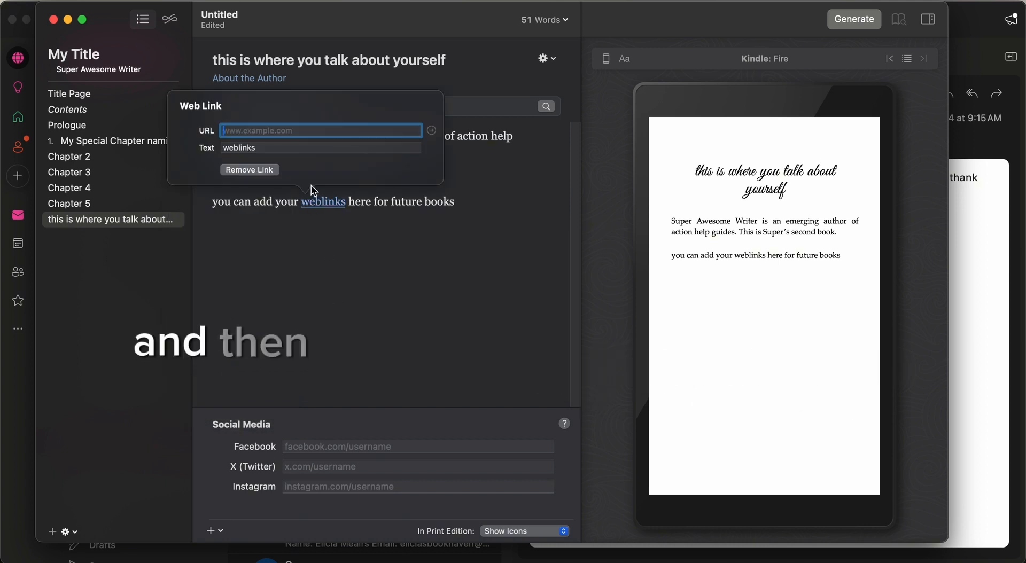
text(www.m)
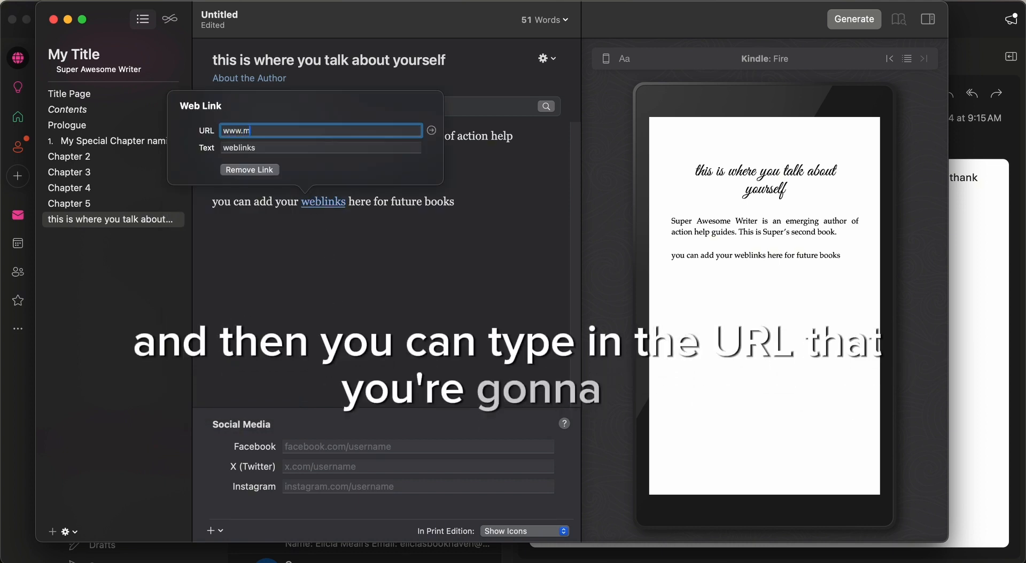
text(yweblink.com)
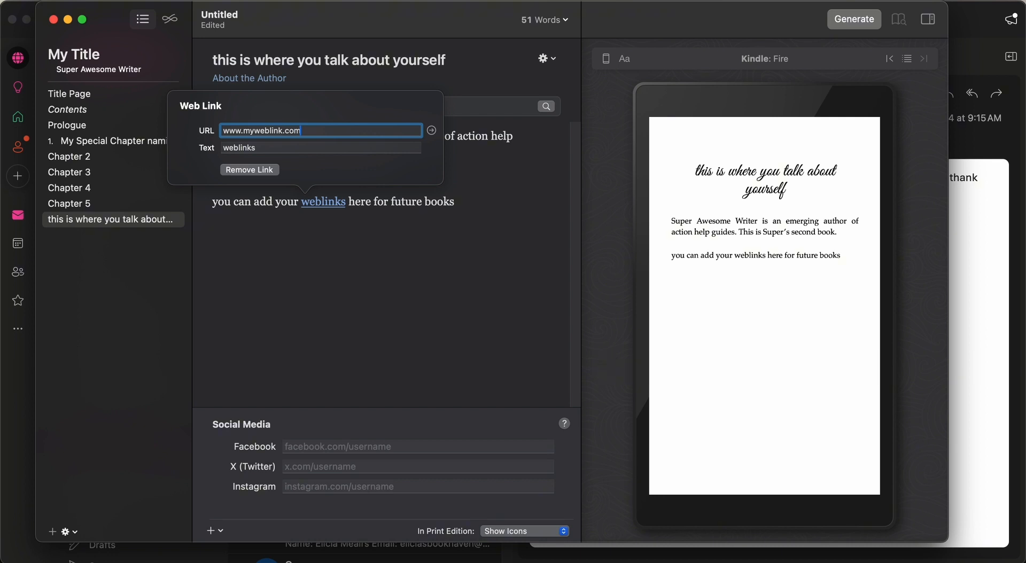
click(336, 281)
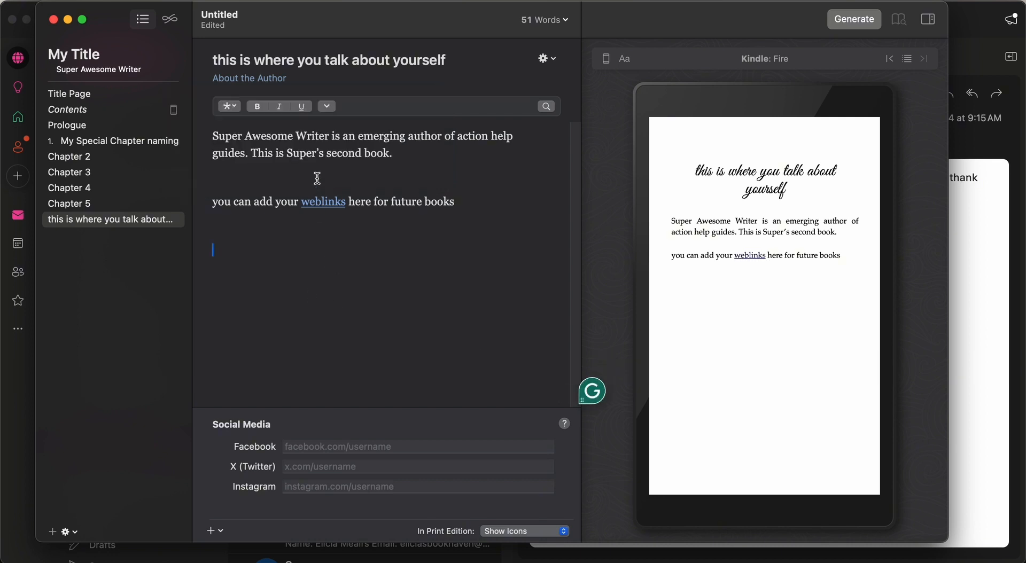
Add the line "visit my store" below the weblinks line and select the word "store".
click(326, 203)
click(315, 238)
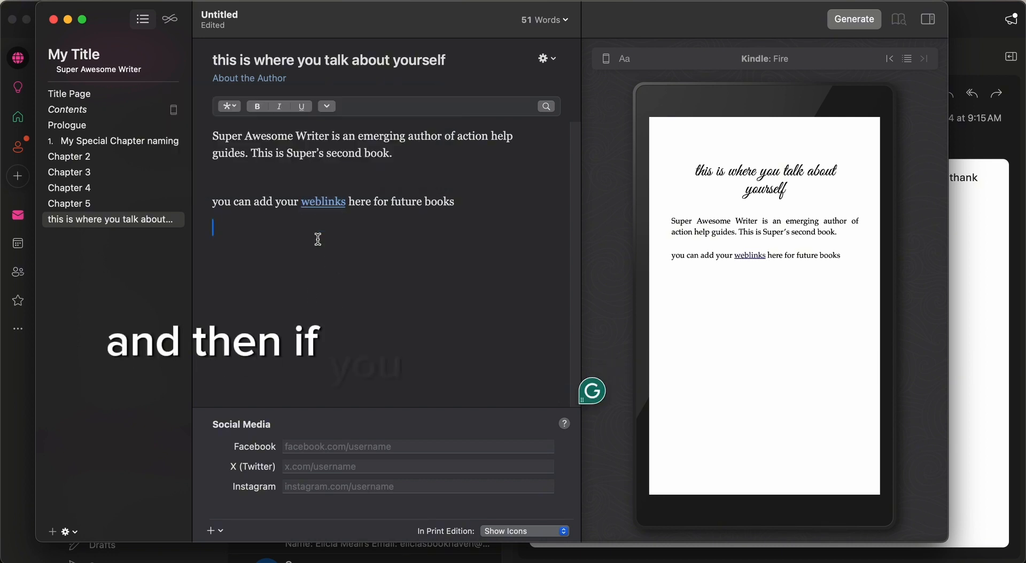
click(231, 106)
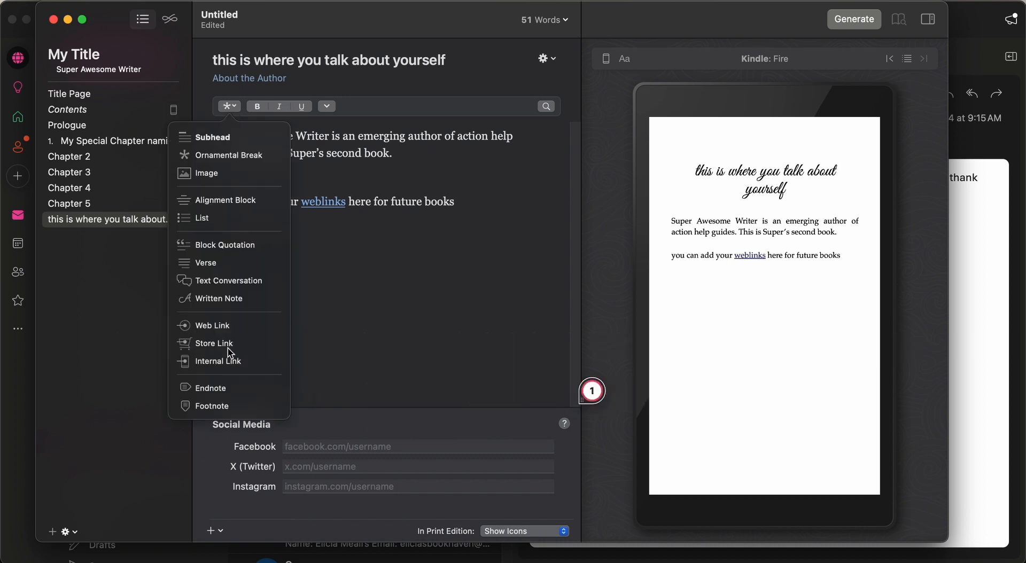
click(389, 238)
key(Return)
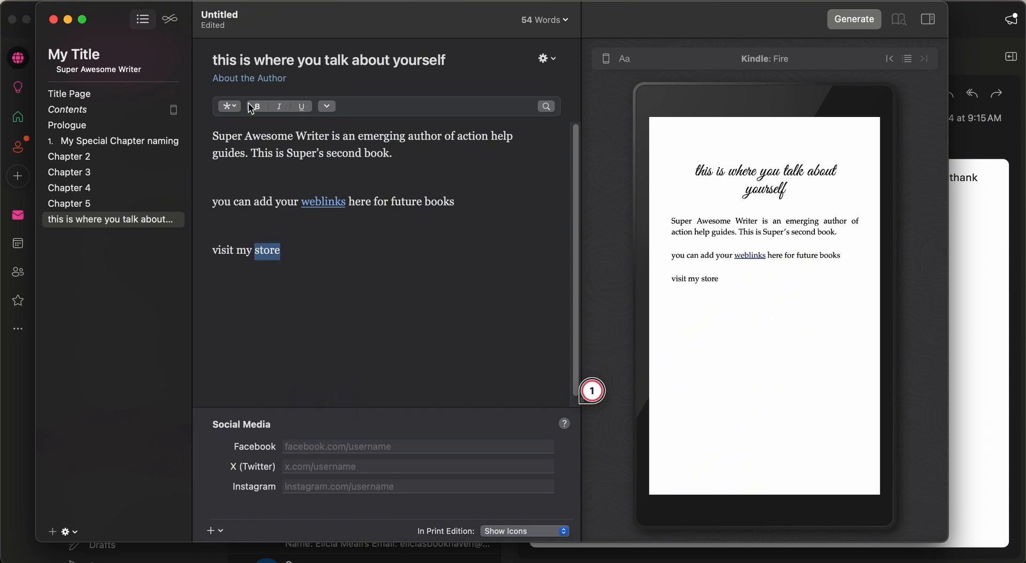
Turn the word "store" into a store link with the title "store visit".
click(231, 106)
click(214, 344)
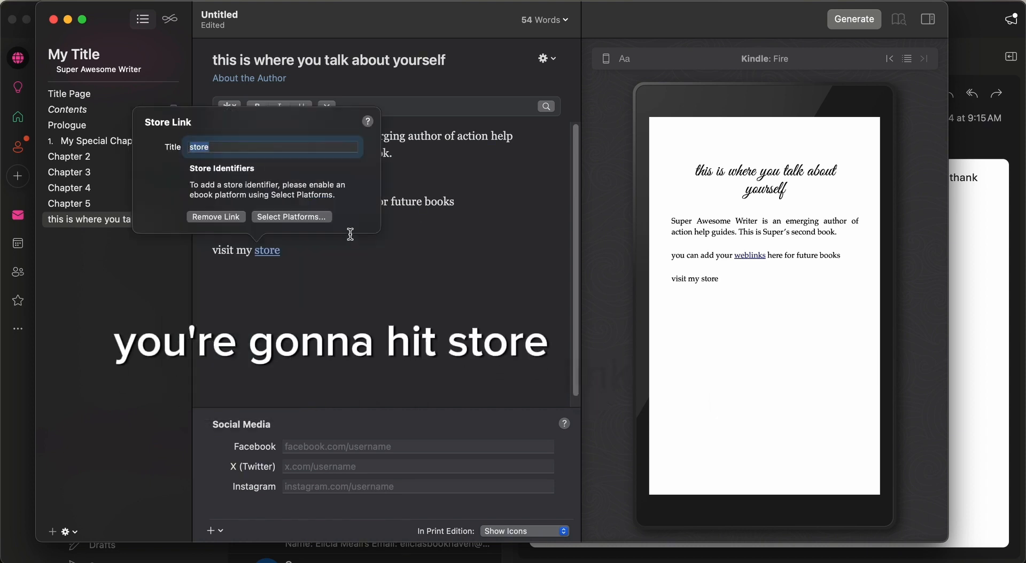
text(st)
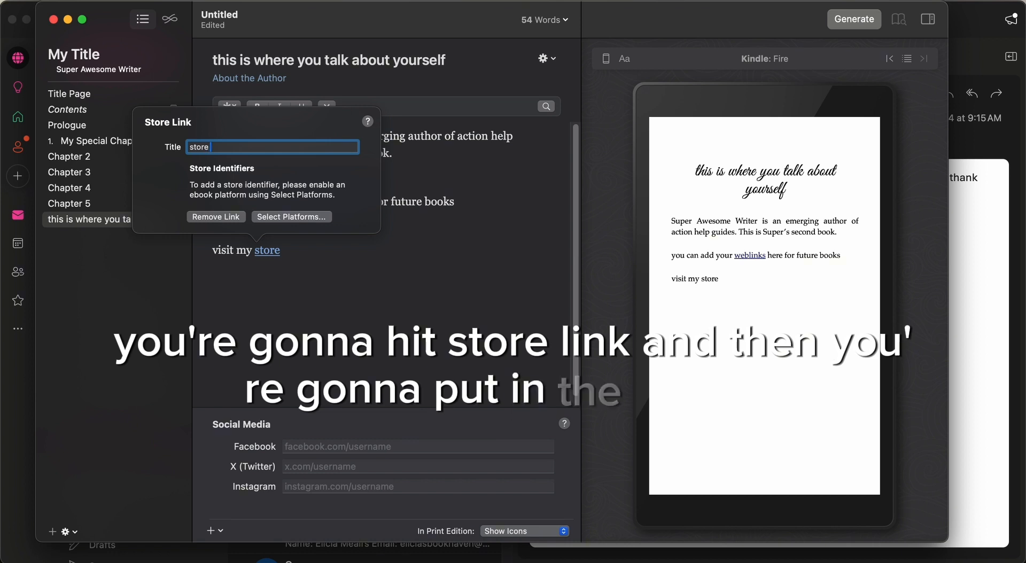
text(ore)
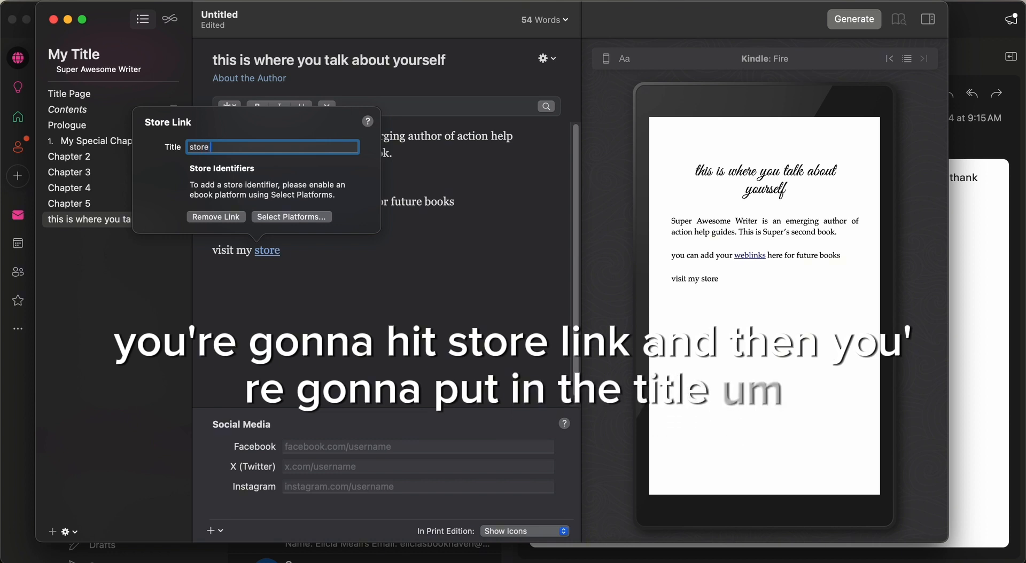
text( visit)
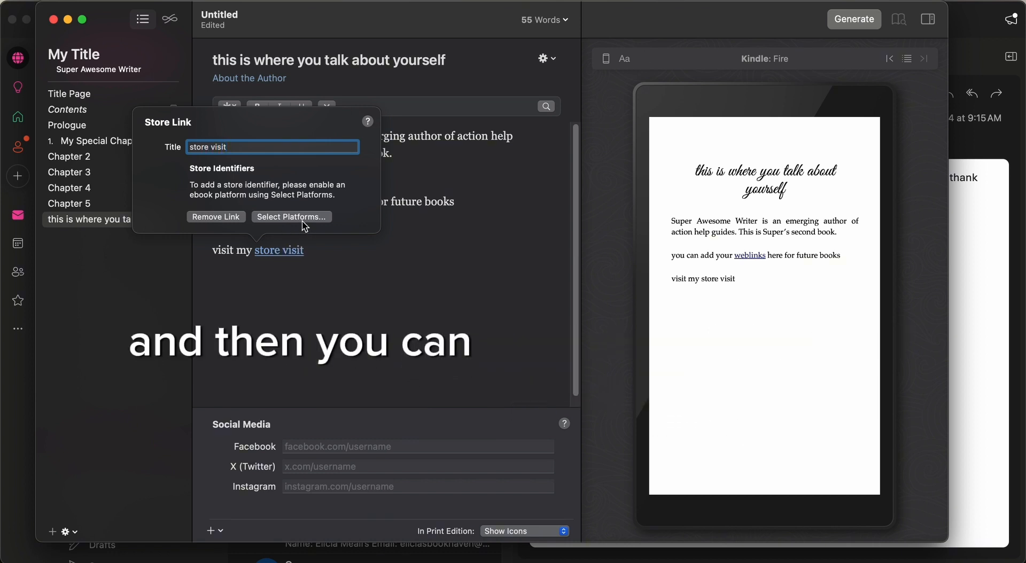
Set the store link's generation platforms to Kindle only, excluding the 5 × 8 in print edition.
click(304, 223)
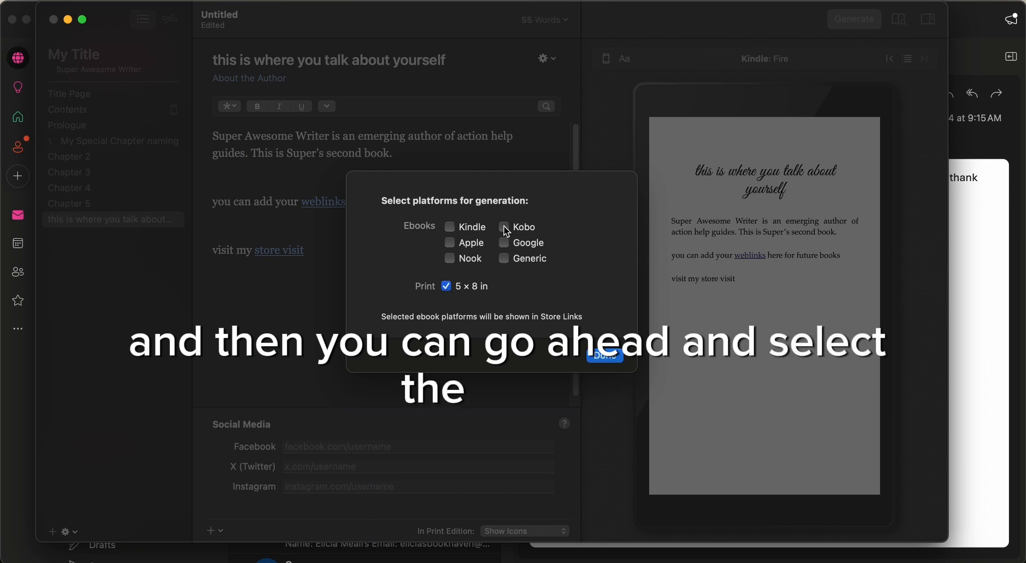
click(446, 286)
click(449, 227)
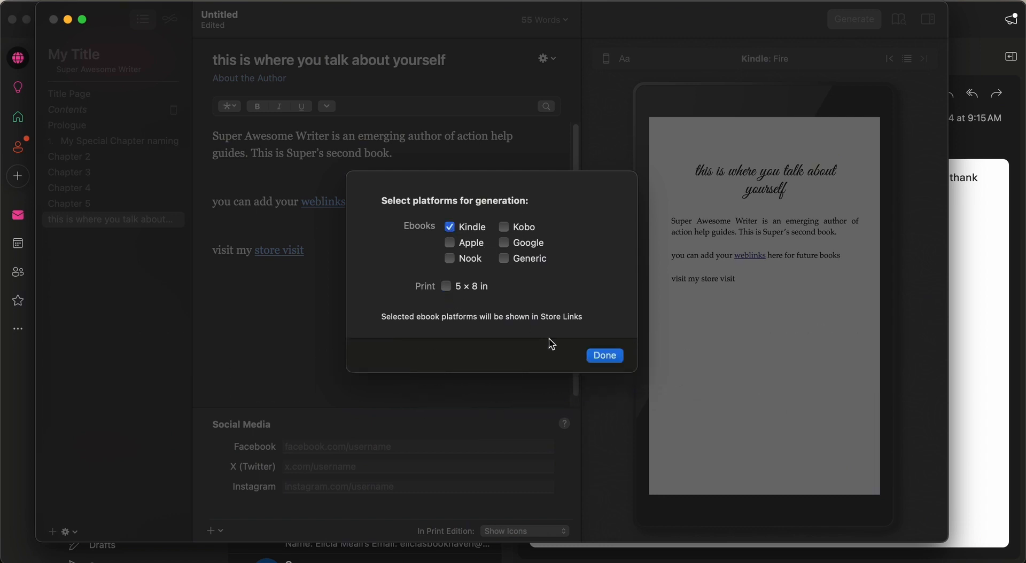
click(603, 356)
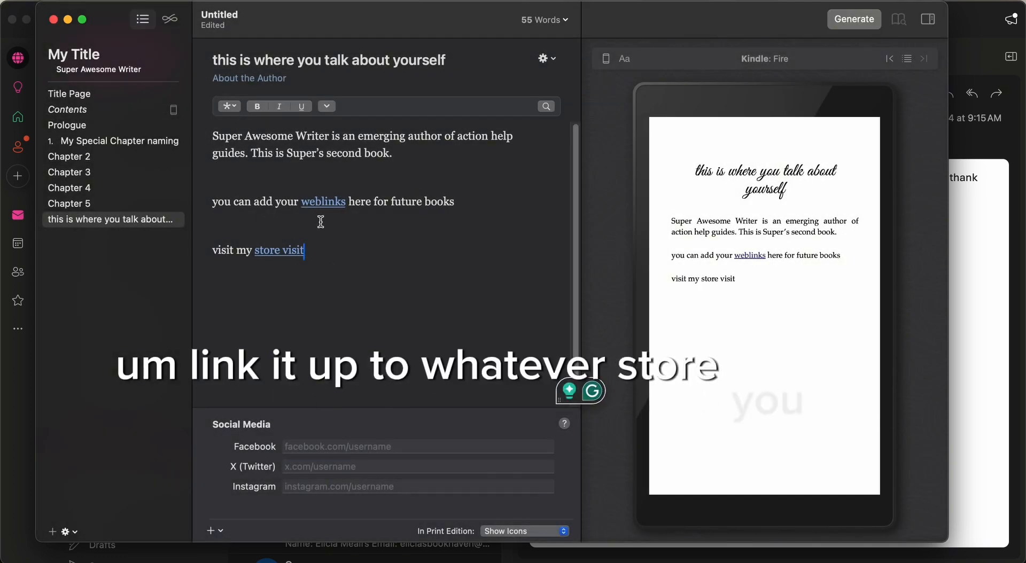
Insert an internal link below the store line, pointing to the subhead inside chapter 1, My Special Chapter naming.
click(229, 107)
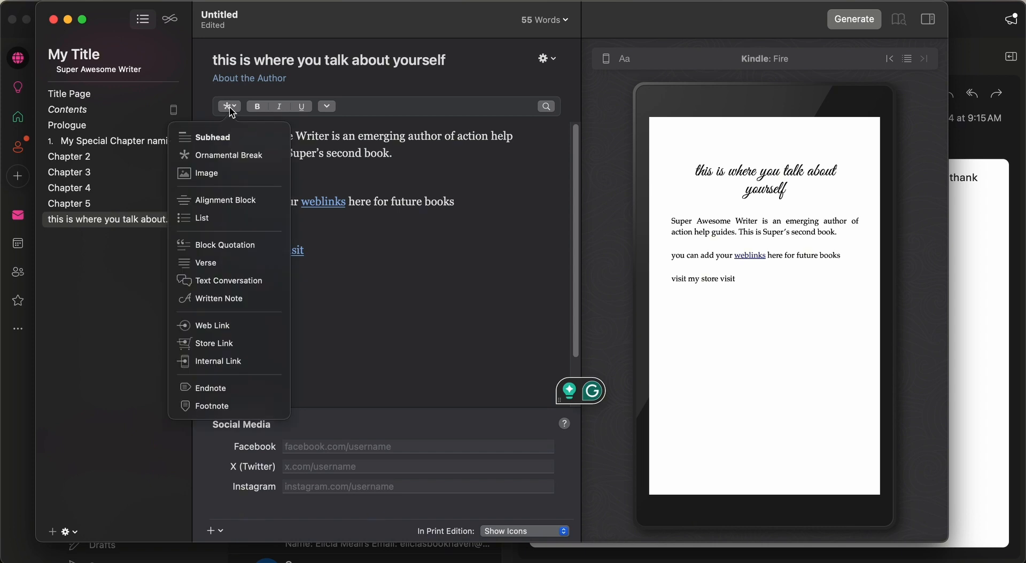
click(238, 362)
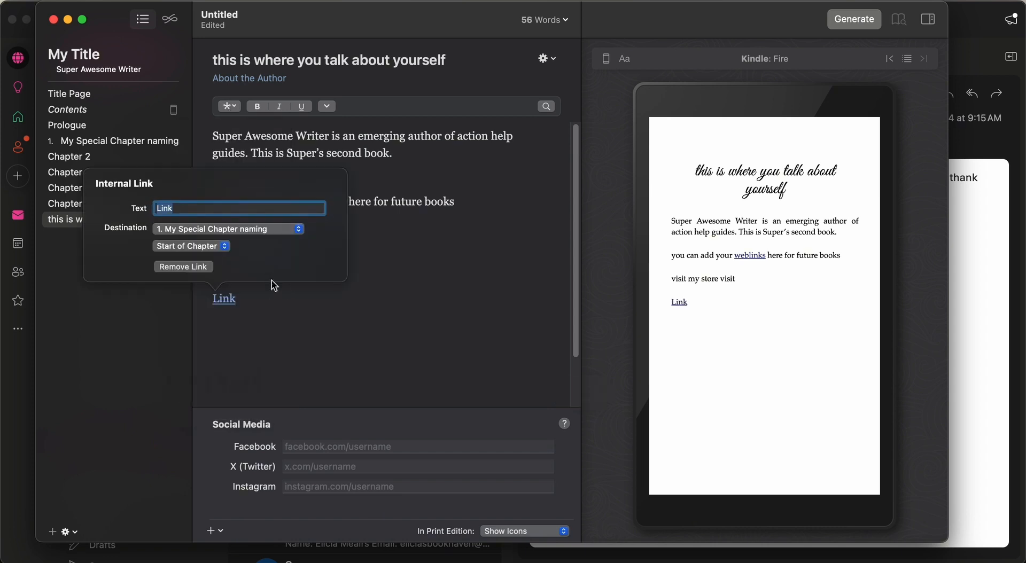
click(225, 247)
click(226, 250)
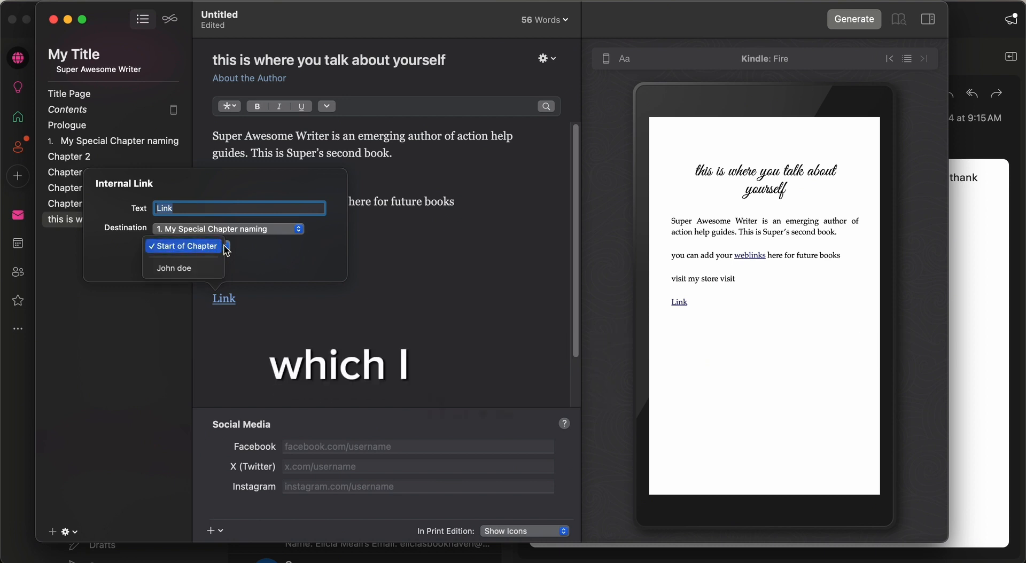
click(203, 268)
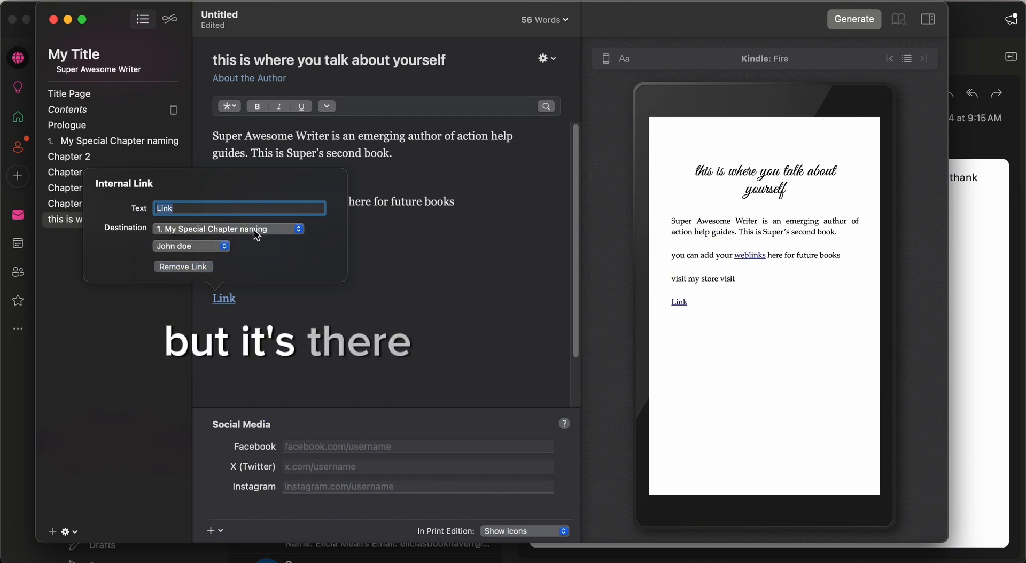
Add the text "this is where you'd reference a part of the book" after the internal link.
click(268, 296)
text(th)
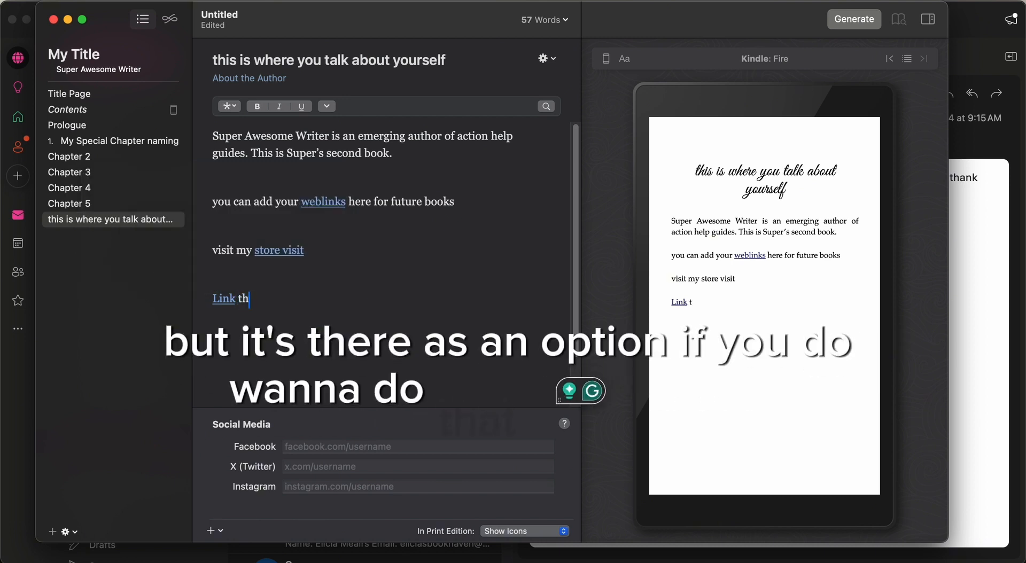
text(is is where you'd)
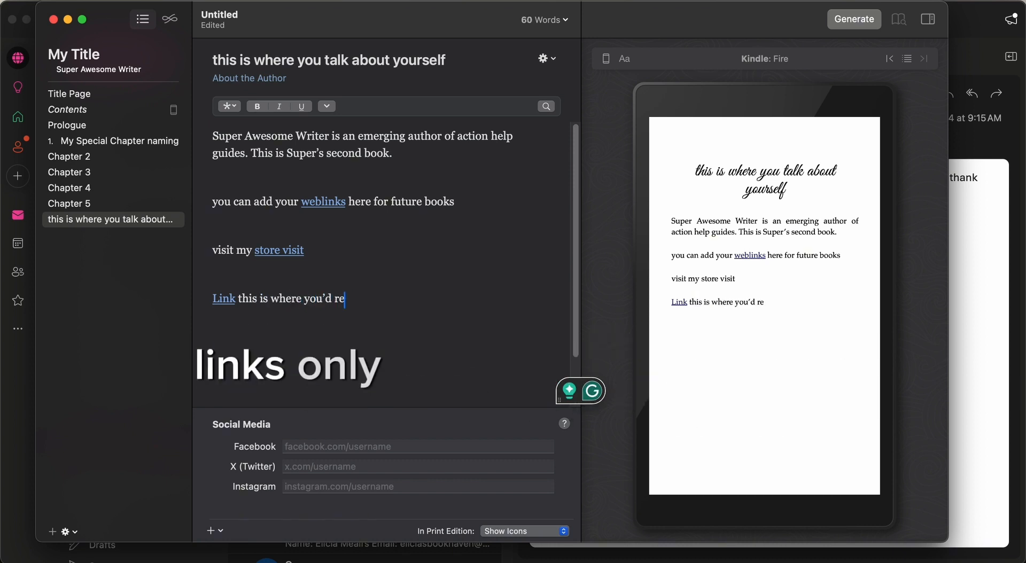
text( ree)
key(BackSpace)
text(ference a par)
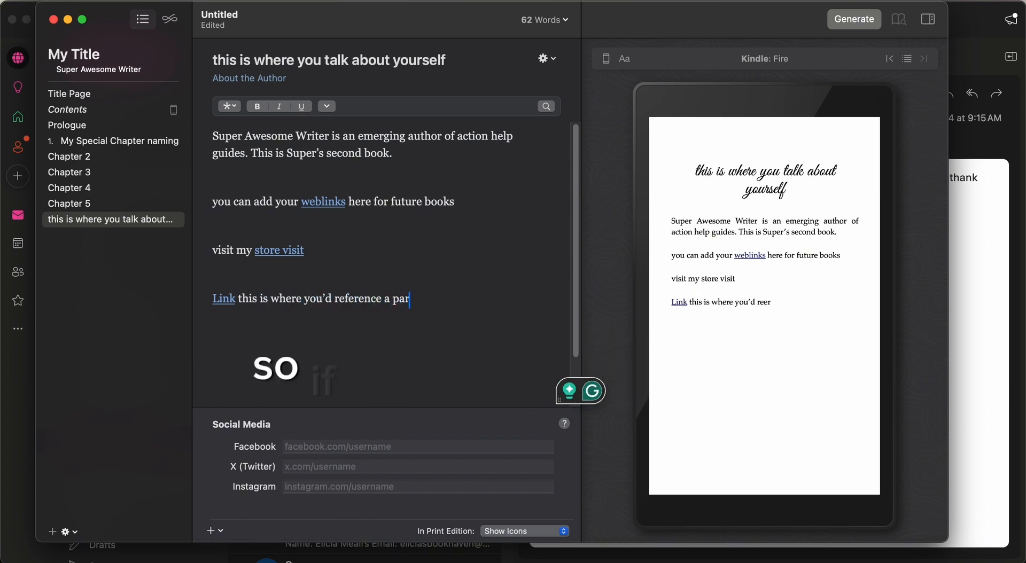
text(t of the book)
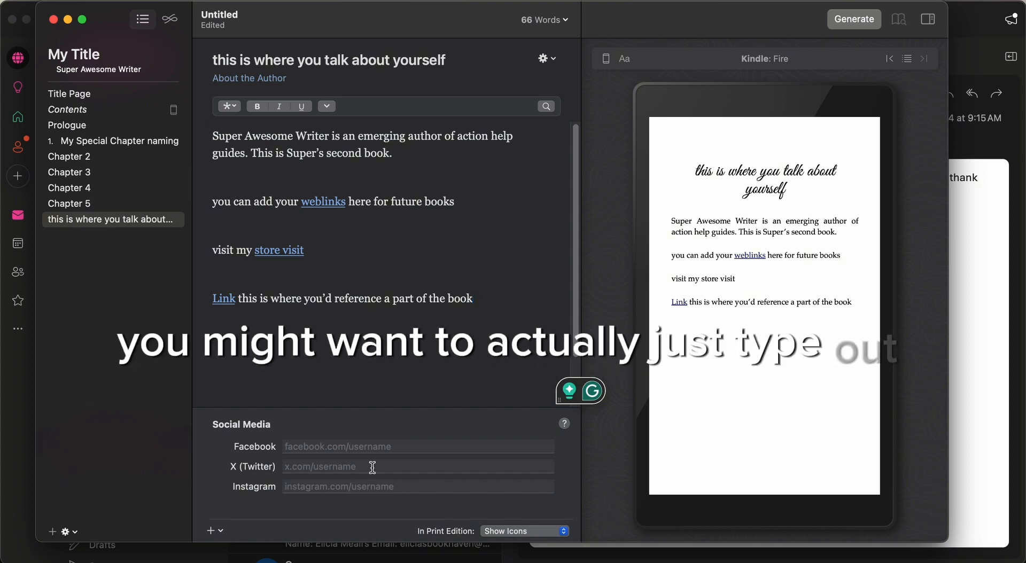
Remove X (Twitter) from the author's social media entries and view the other platforms on offer.
click(303, 446)
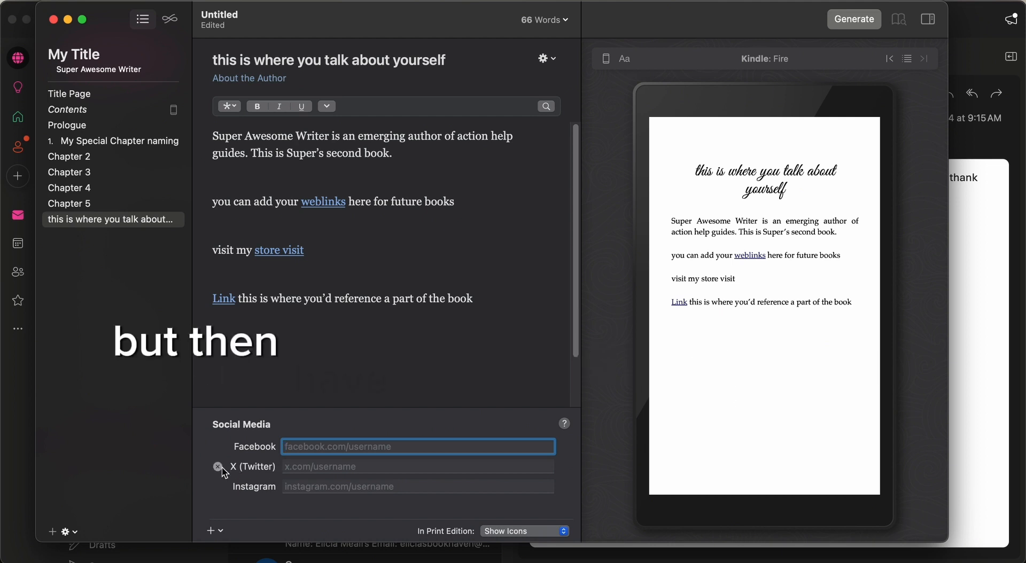
click(220, 466)
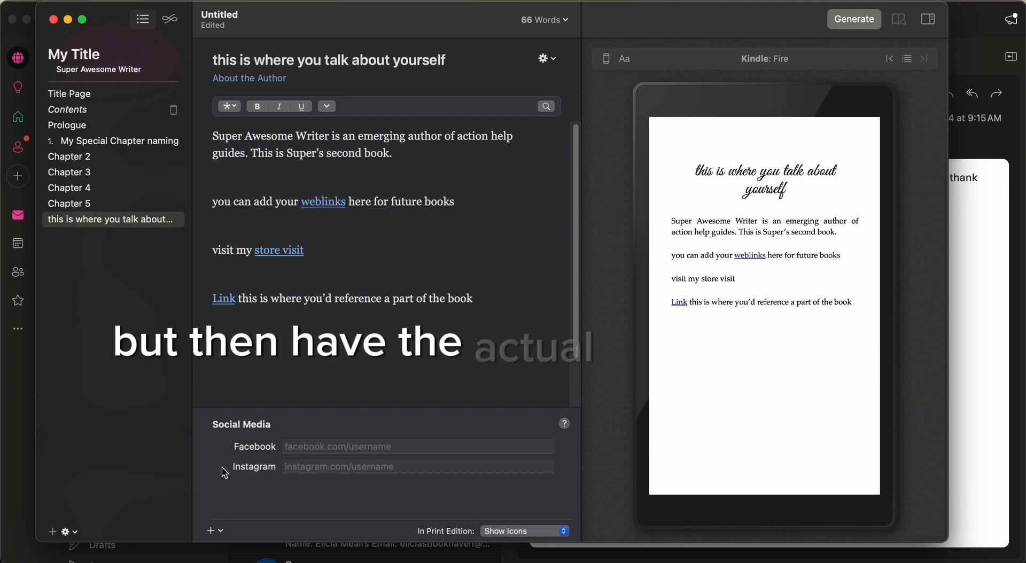
click(212, 529)
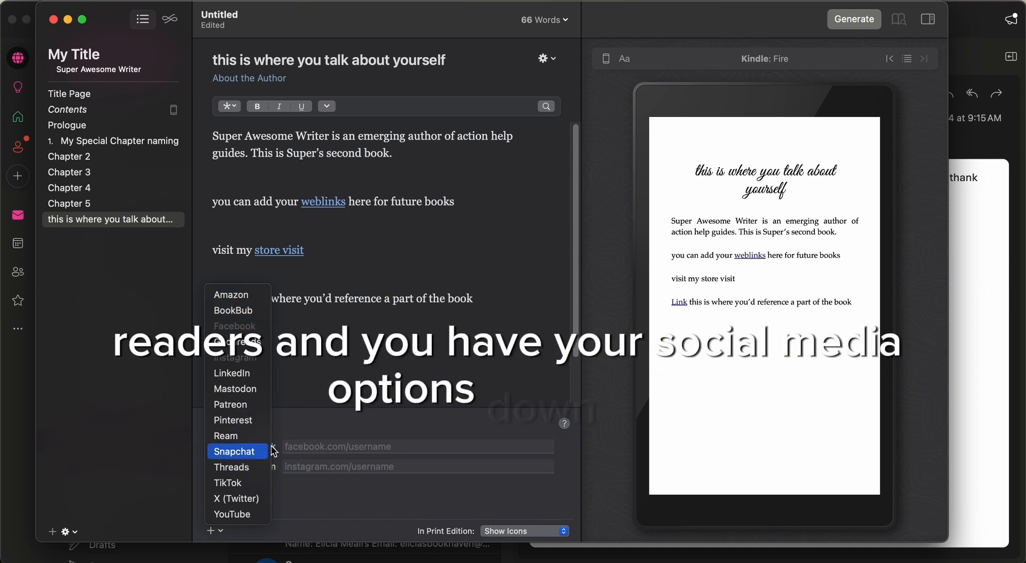
click(320, 460)
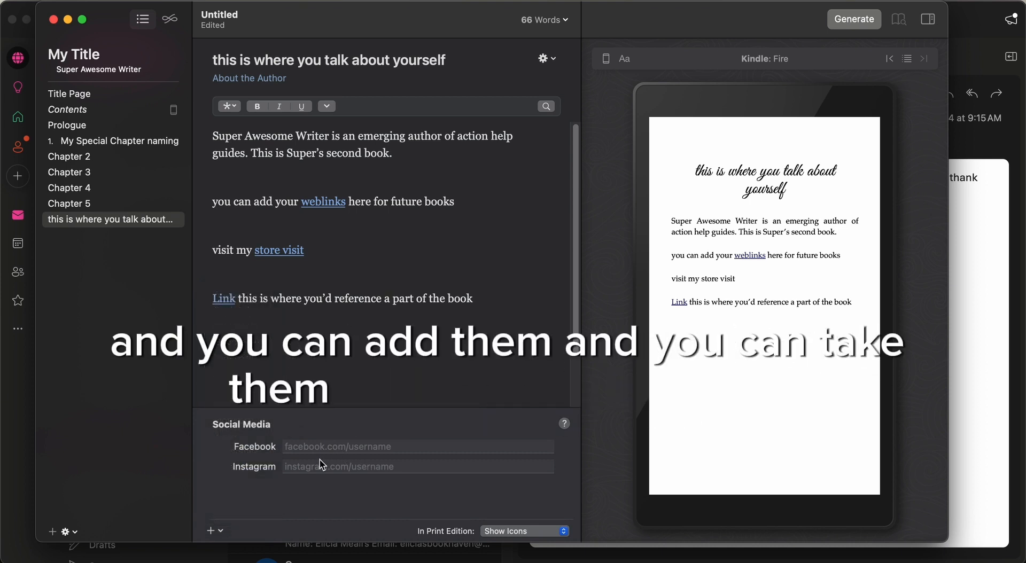
Enter the author's Instagram username in the social media section.
click(319, 460)
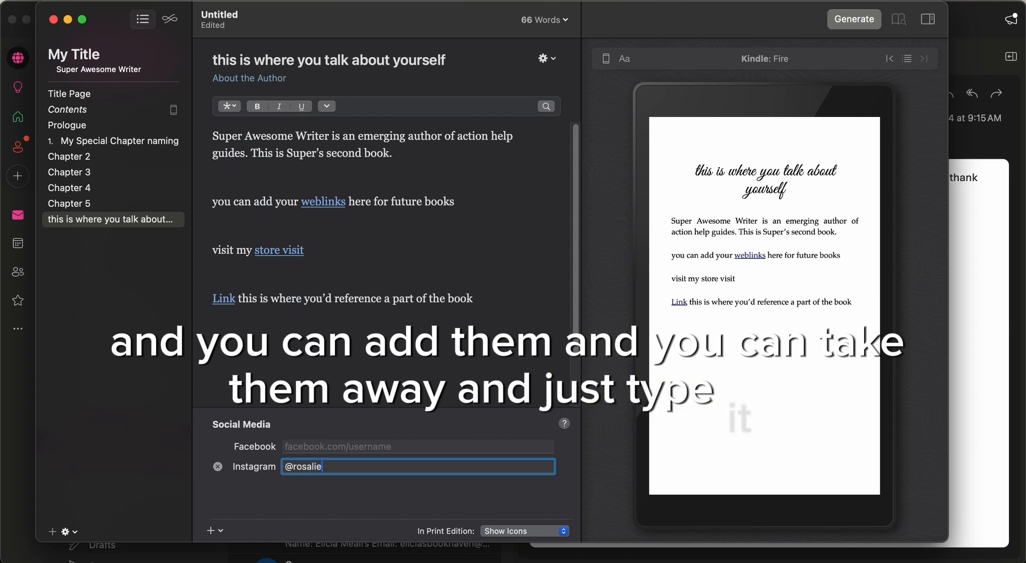
text(rosaliestevens)
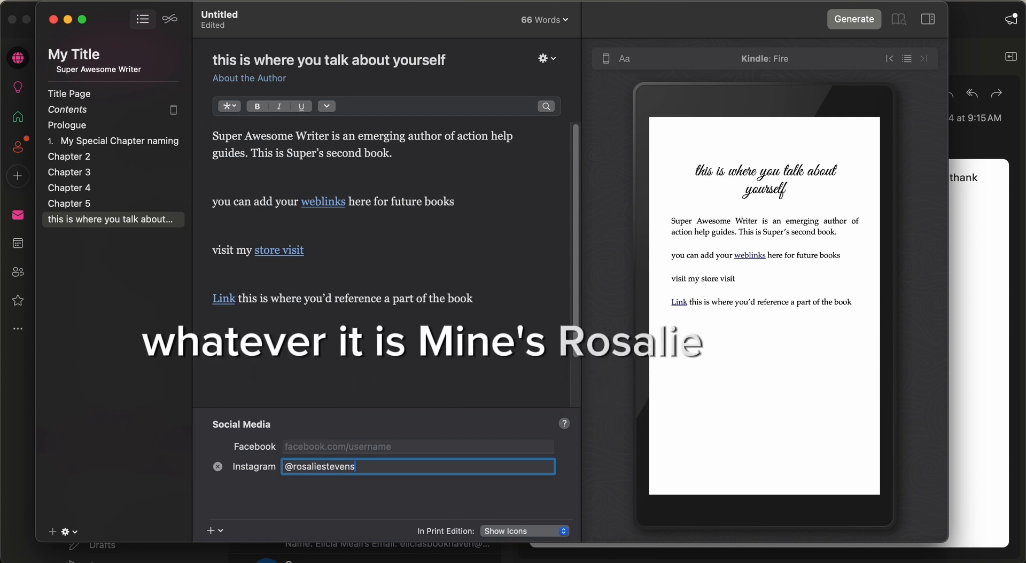
text(_author)
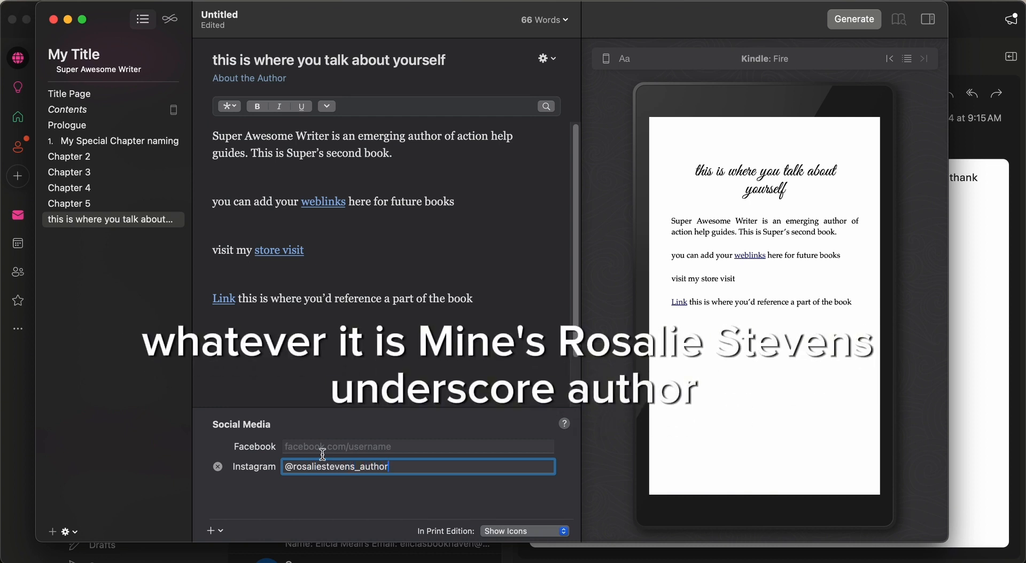
click(398, 333)
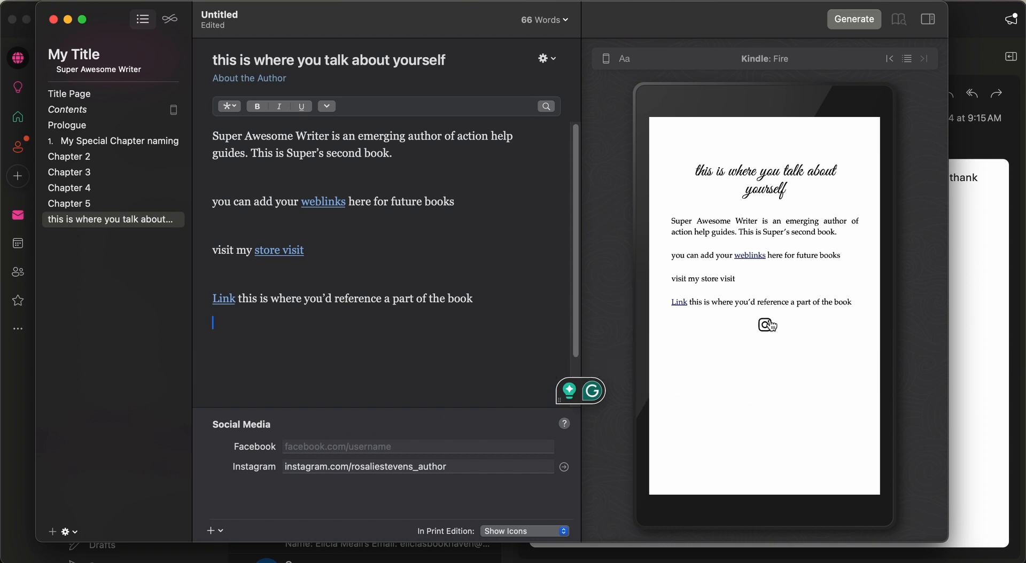
click(289, 448)
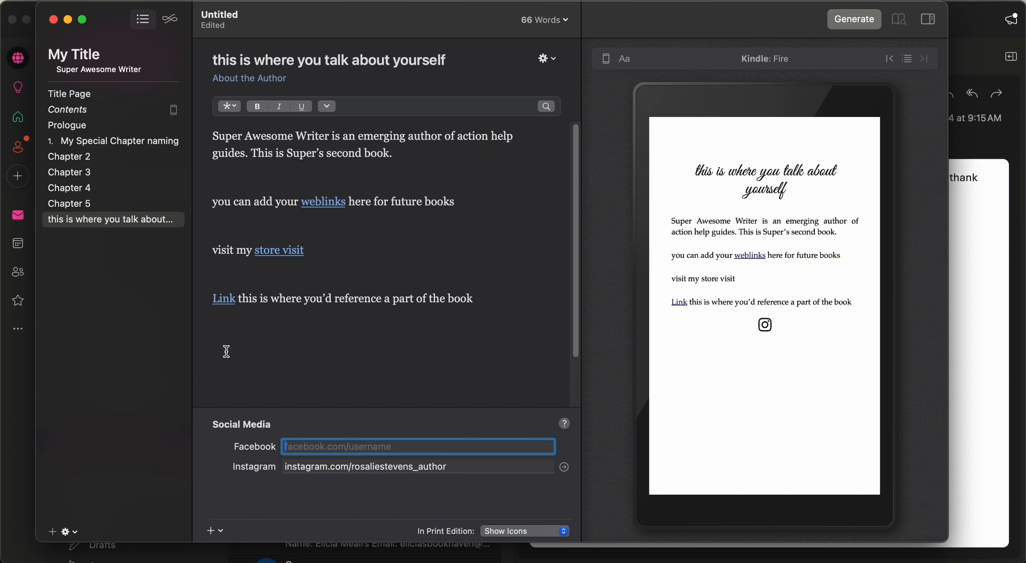
click(75, 532)
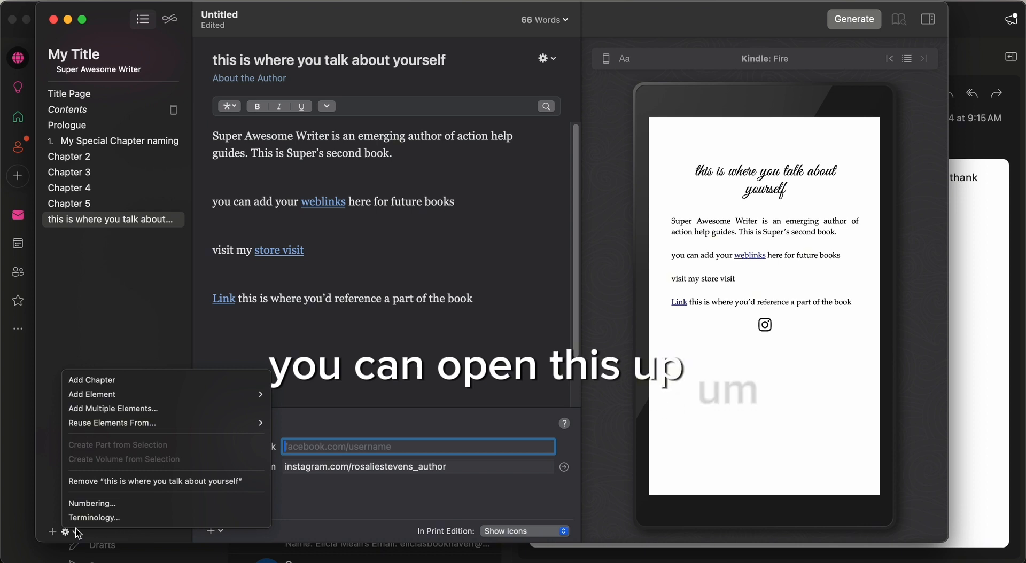
mouse_move(124, 394)
click(118, 43)
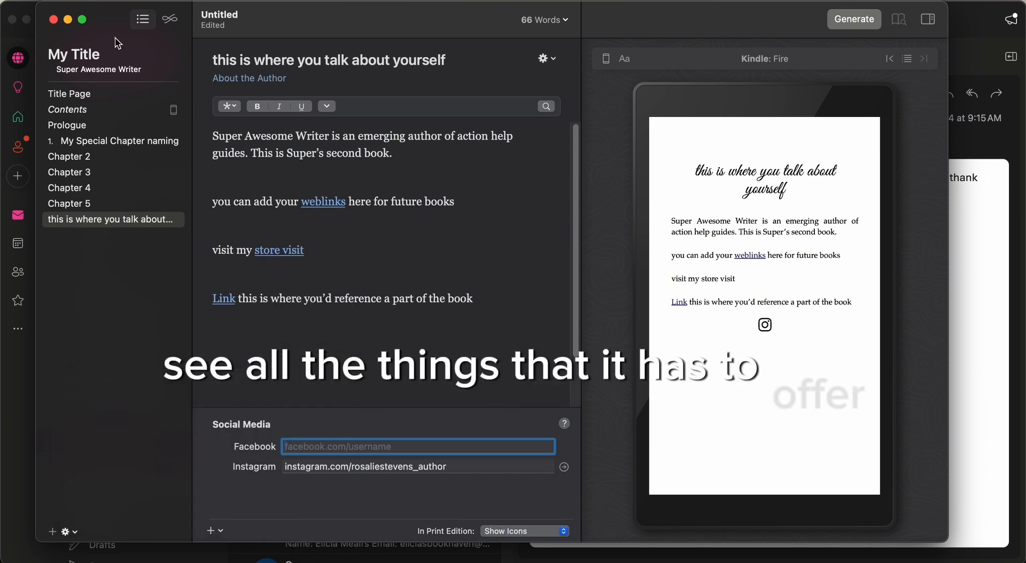
Examine the title page, contents and title info settings, and the ebook cover image options.
click(110, 61)
click(98, 94)
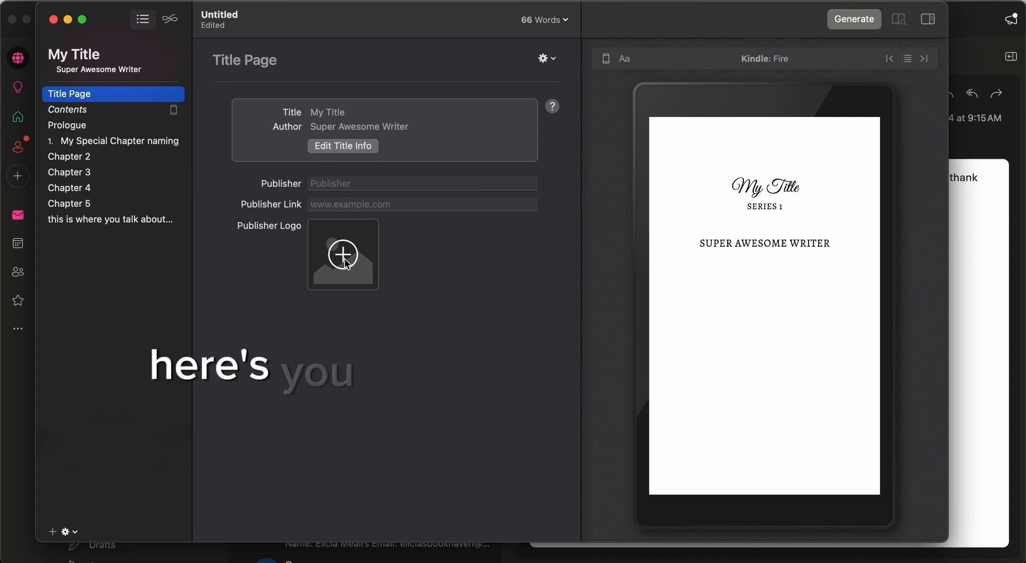
click(98, 109)
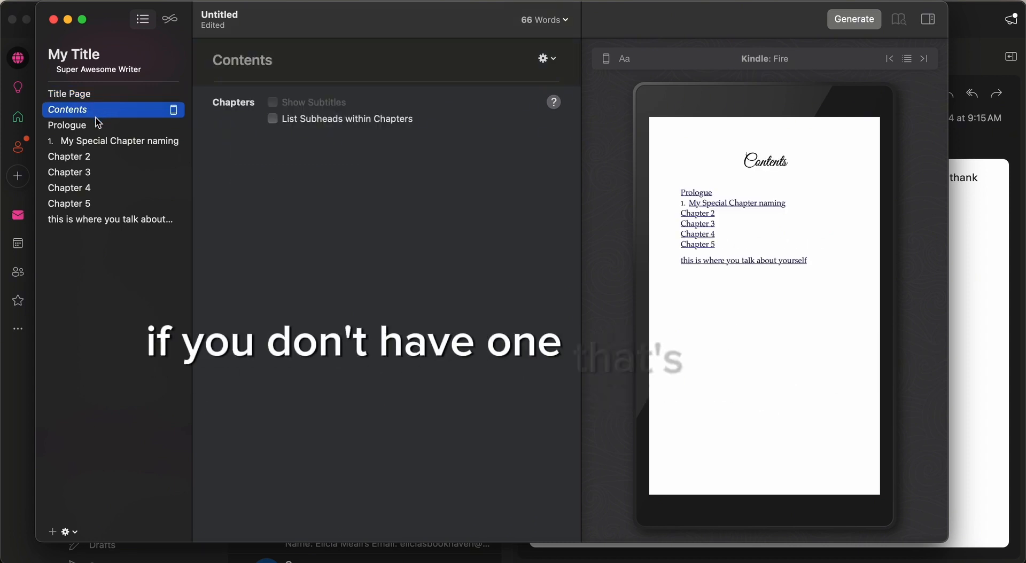
click(99, 124)
click(88, 59)
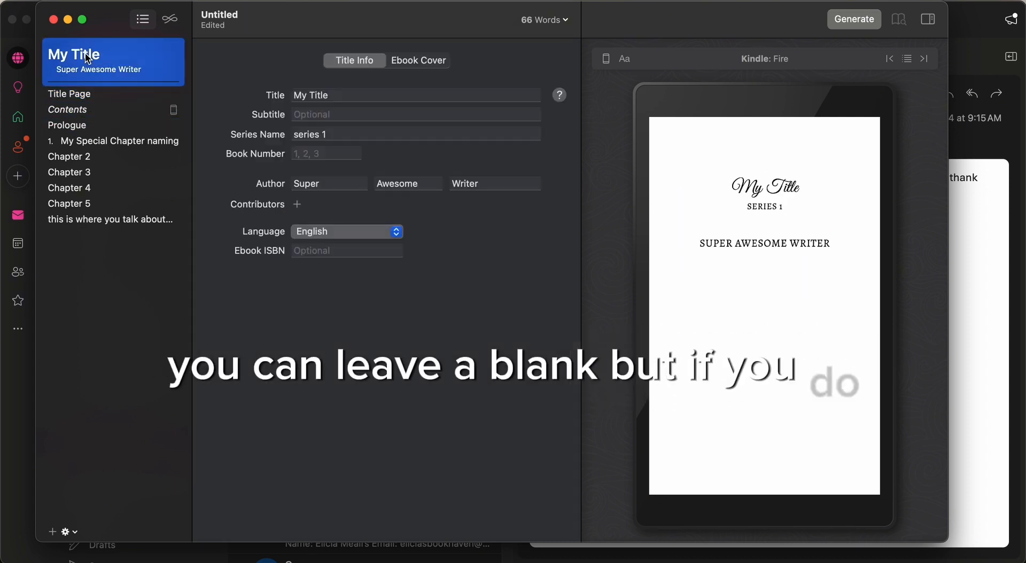
click(427, 62)
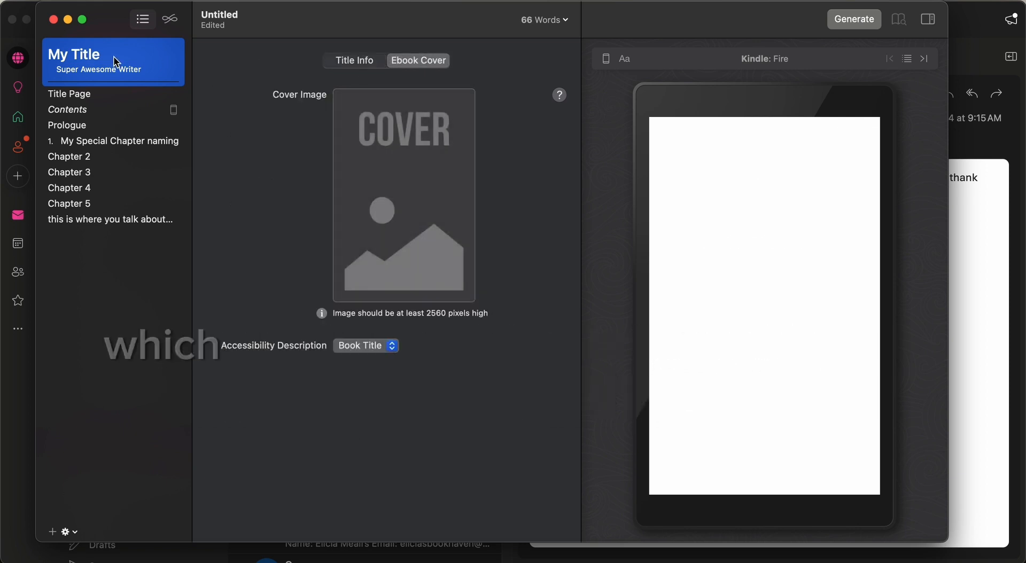
click(404, 190)
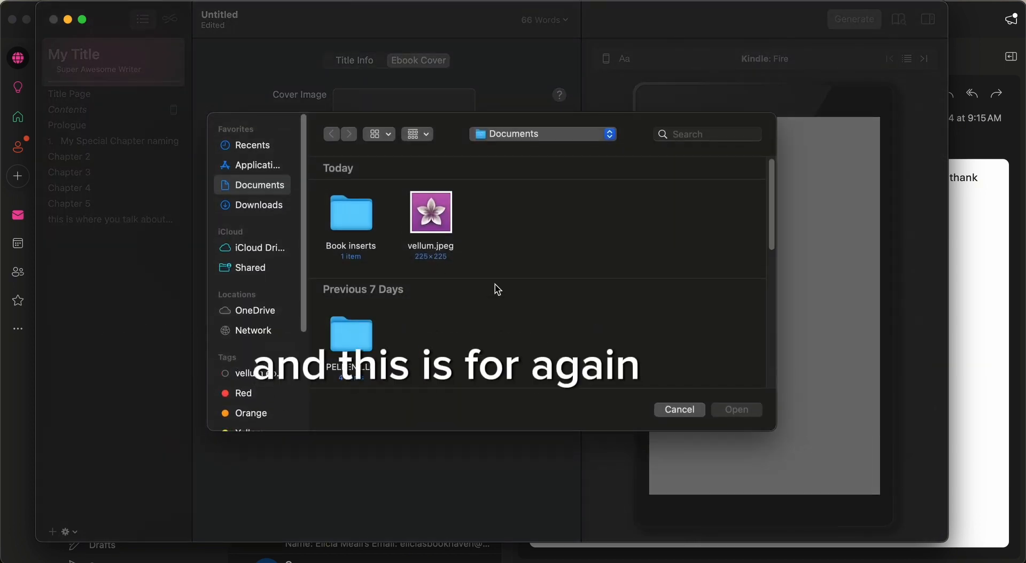
click(679, 411)
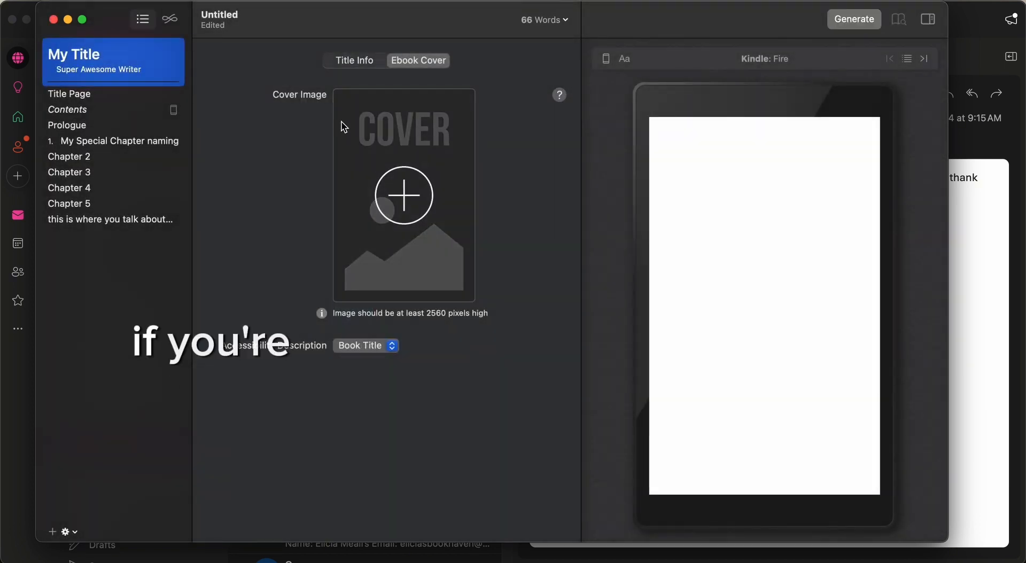
Add a Full Page Image element to the book between Chapter 6 and the author page.
click(351, 62)
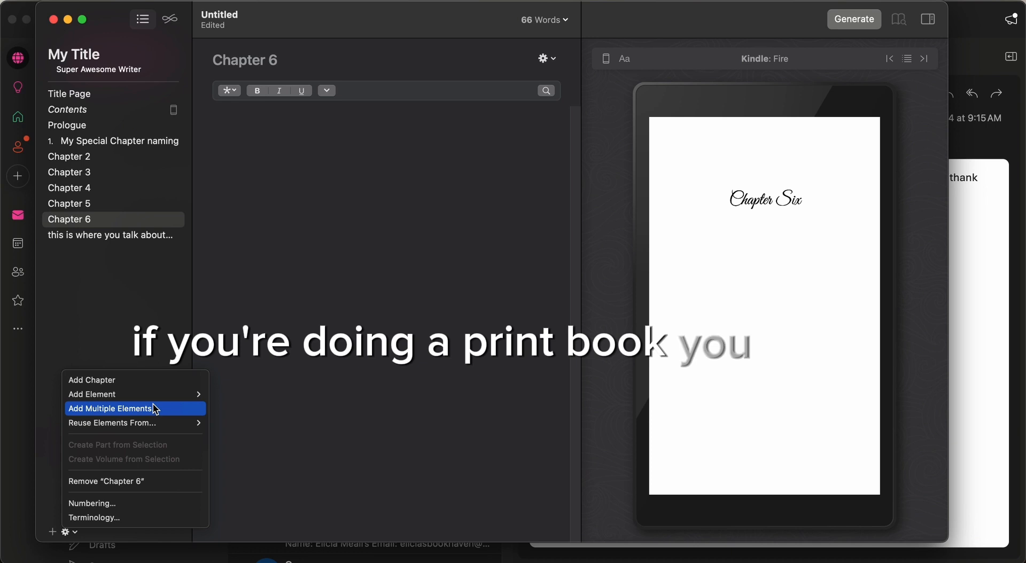
mouse_move(155, 396)
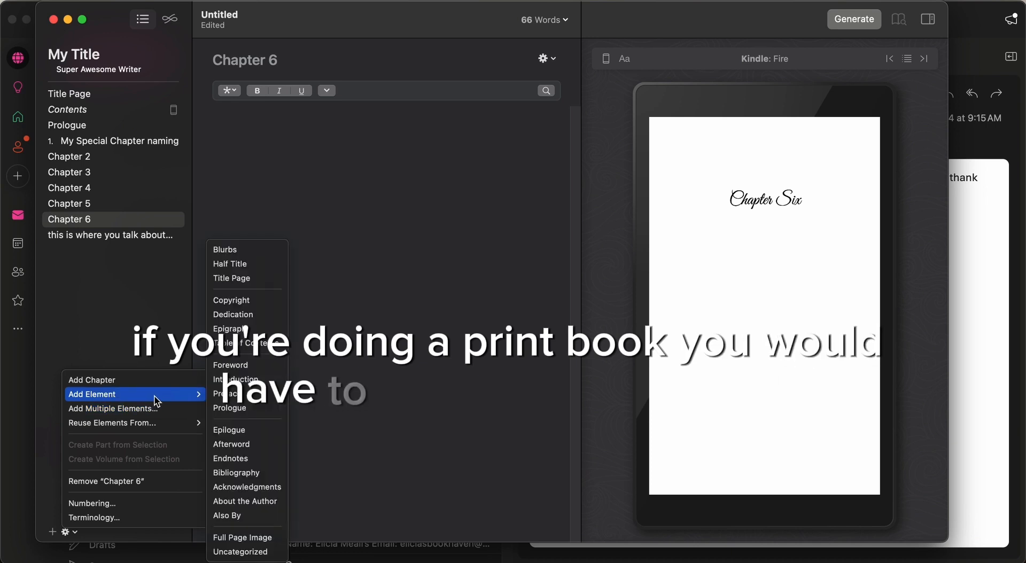
click(242, 537)
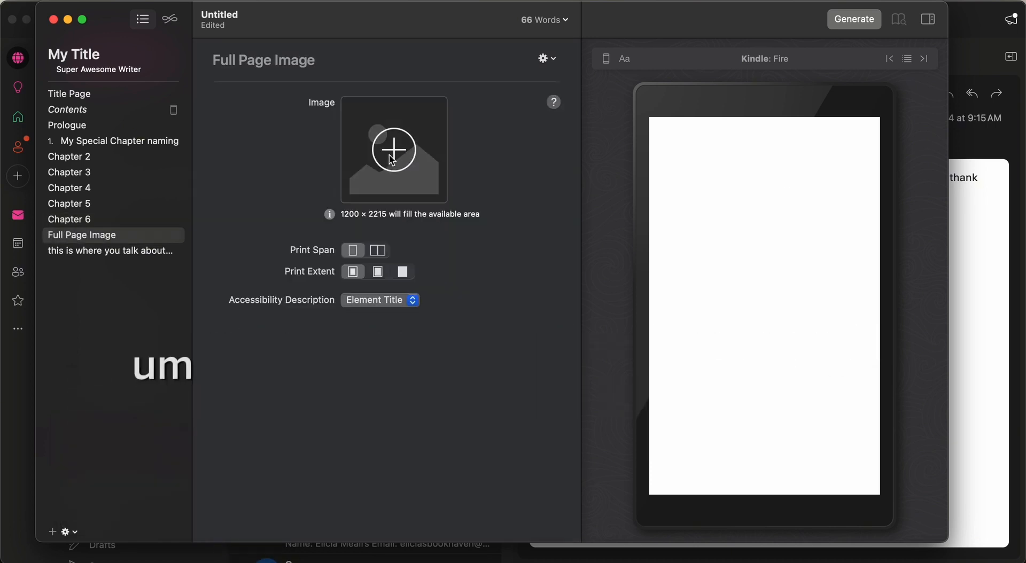
Title the full page image element "optional full page image, maybe fan art, graphic art etc".
click(263, 60)
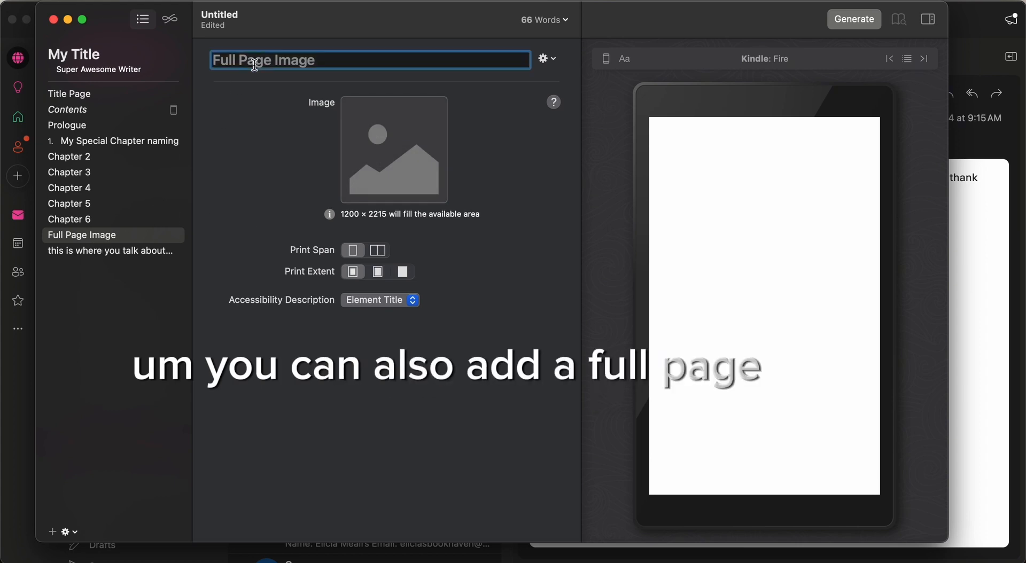
text(opi)
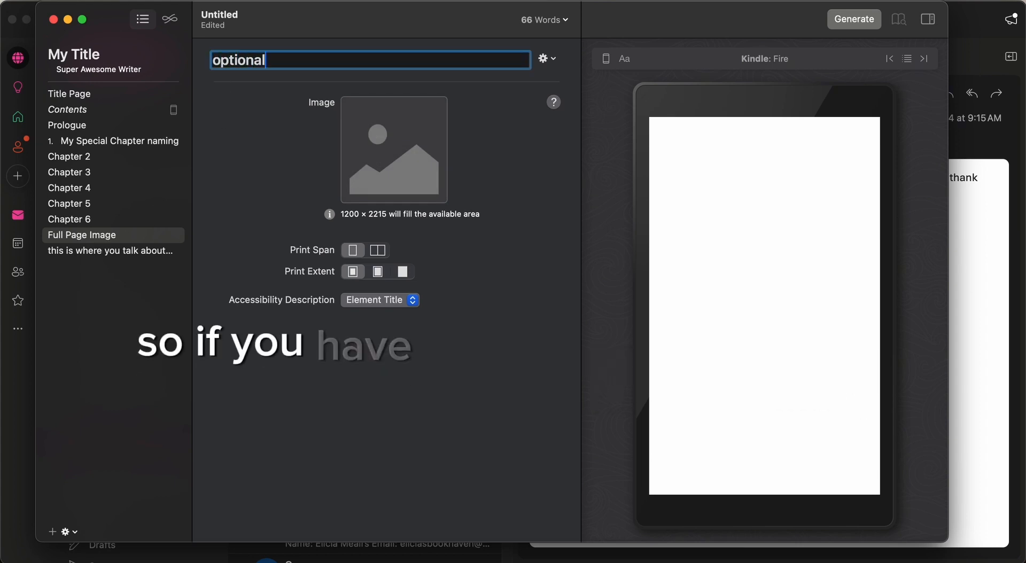
text(tional full page image, m)
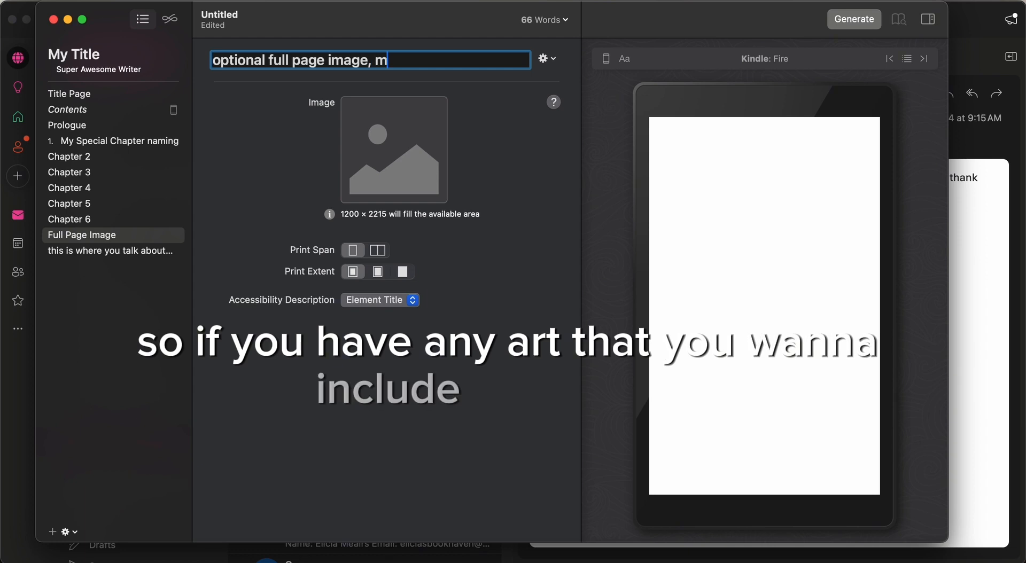
text(aybe fan art, )
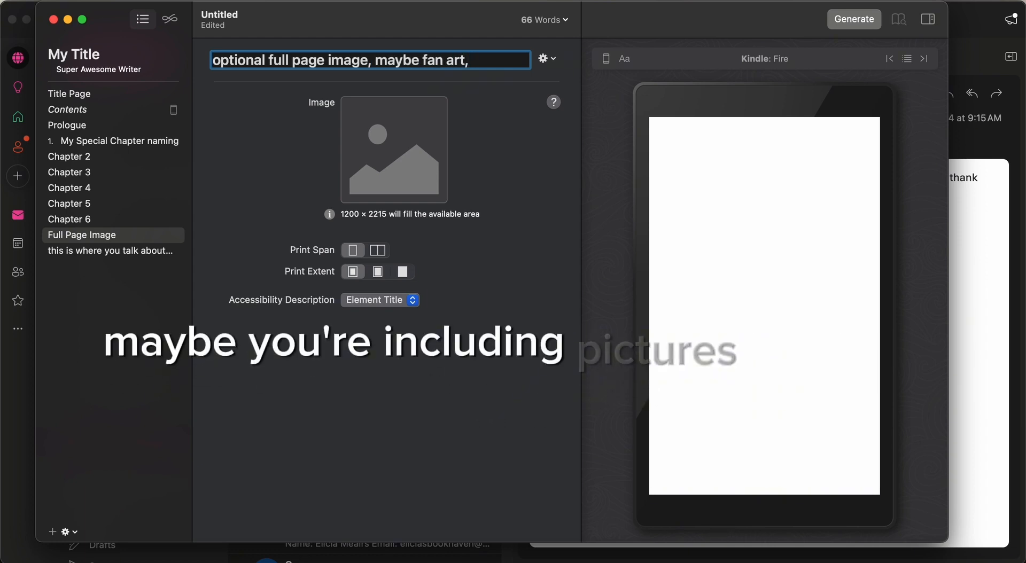
text(graphi)
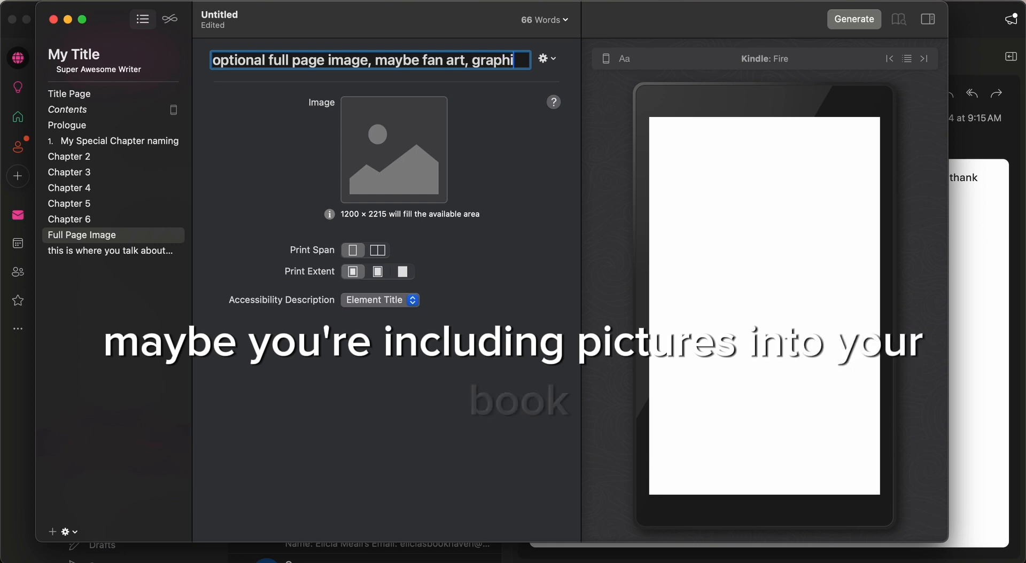
text(c art et)
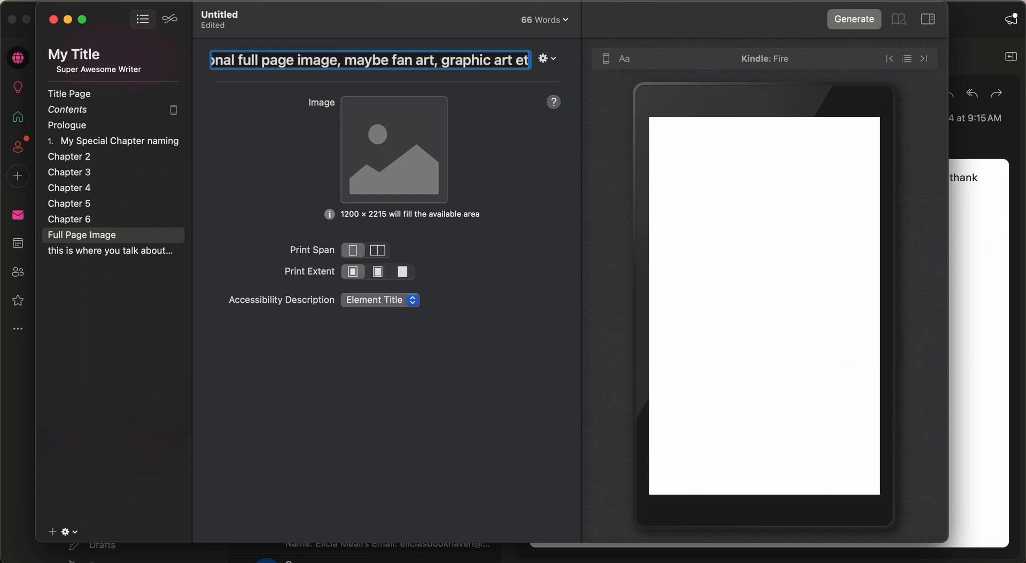
text(c)
Preview the About the author page on iPhone, Nook Simple Touch, Kobo Clara and Google Play Android Tablet.
click(84, 250)
click(605, 59)
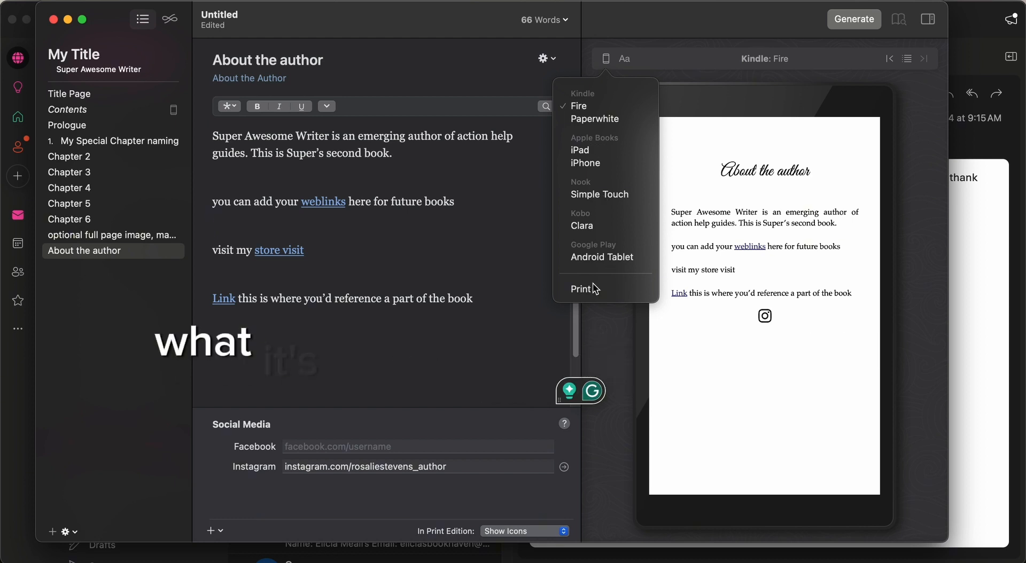
click(589, 163)
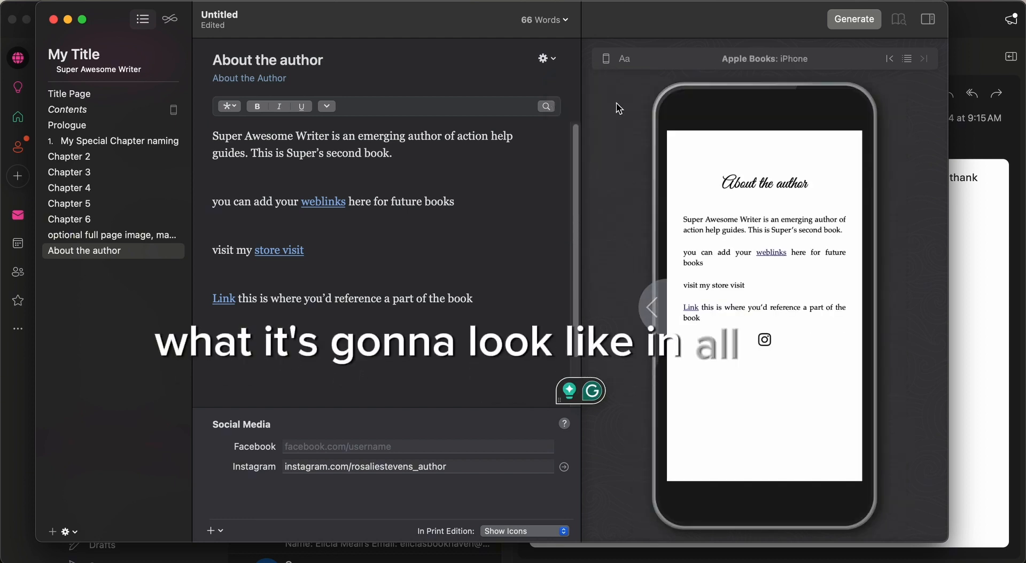
click(598, 59)
click(593, 194)
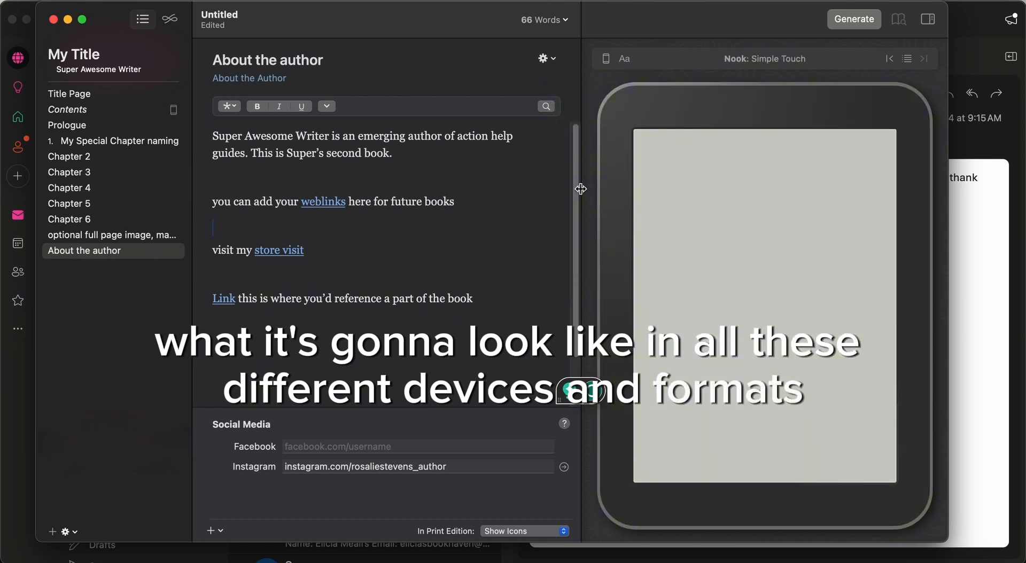
click(606, 59)
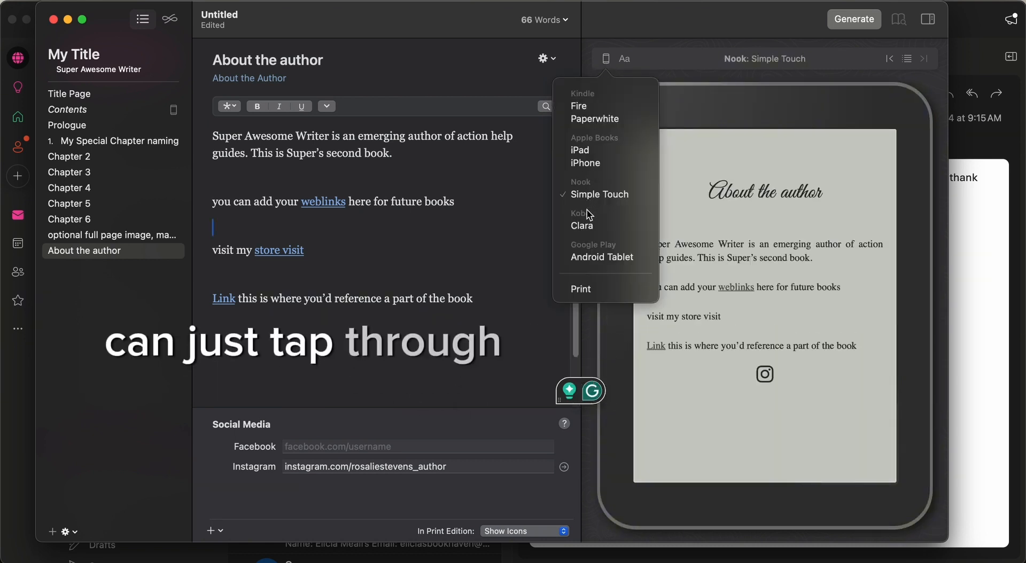
click(582, 224)
click(606, 59)
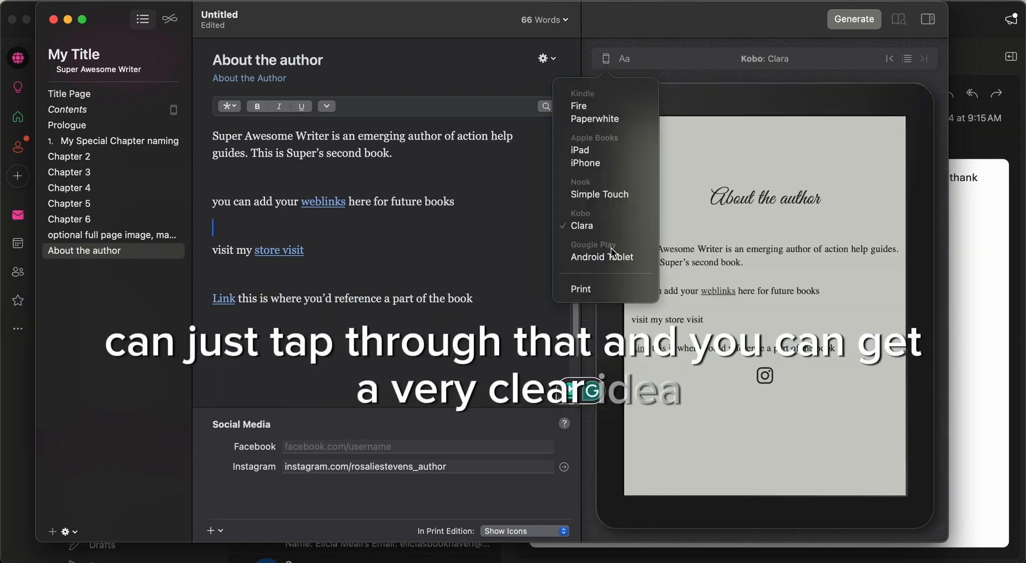
click(587, 254)
Switch the preview to the print edition and page back to Chapter Five.
click(605, 58)
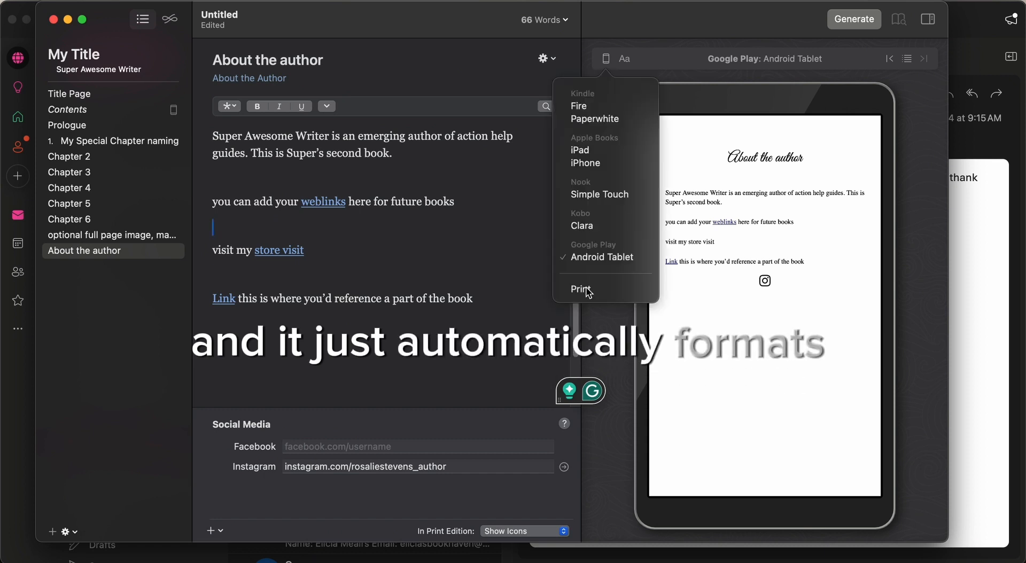
click(585, 288)
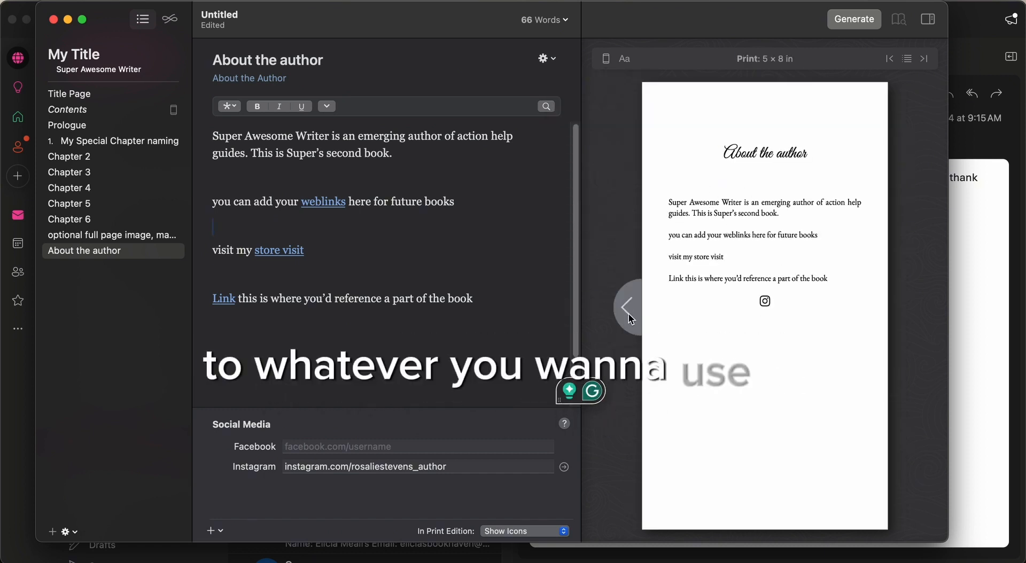
click(628, 313)
click(628, 313)
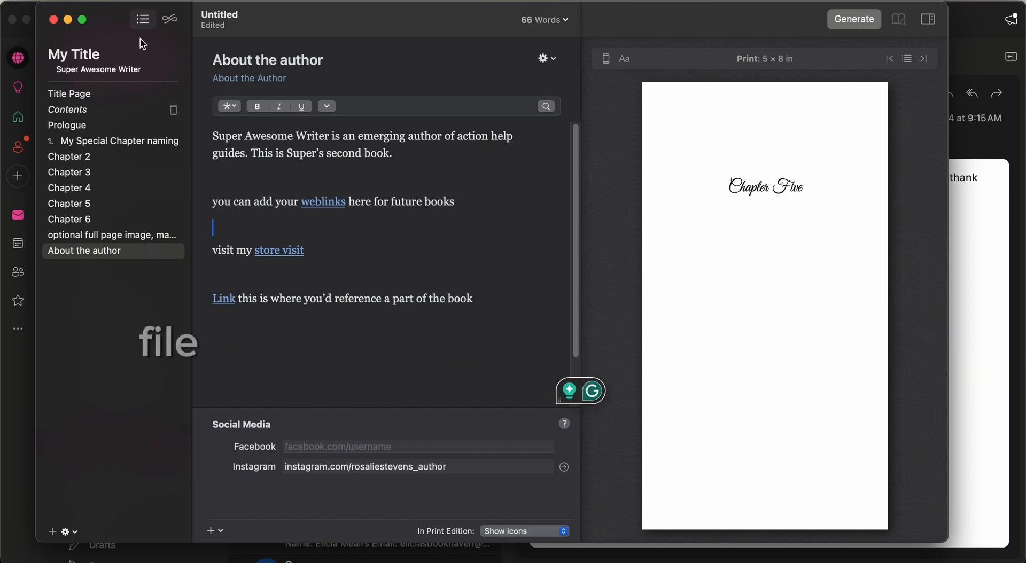
With Chapter 1 selected, try the 6 × 9, 5.5 × 8.5, 5.25 × 8 and 5 × 8 in trim sizes in the print settings.
click(123, 141)
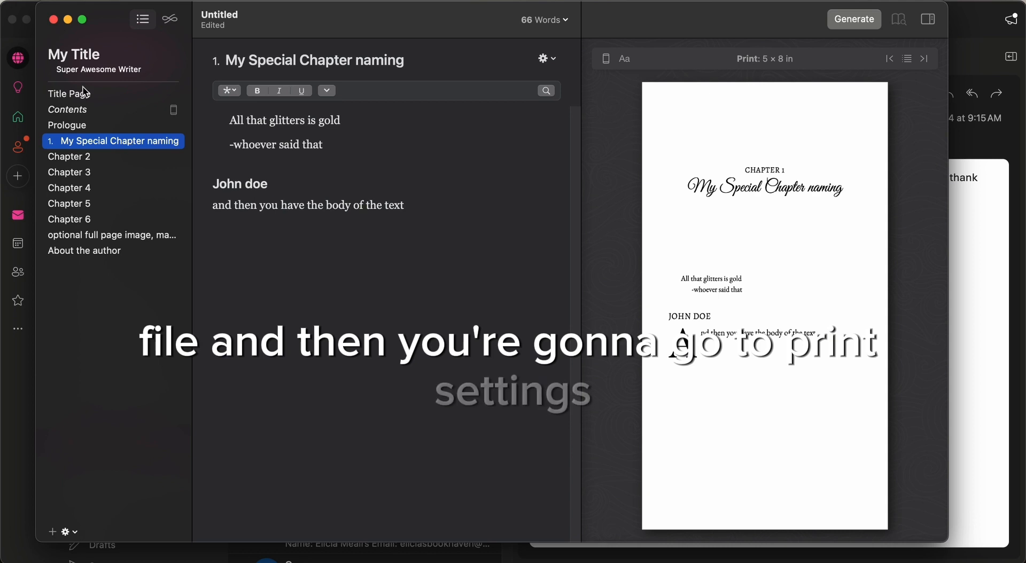
click(96, 0)
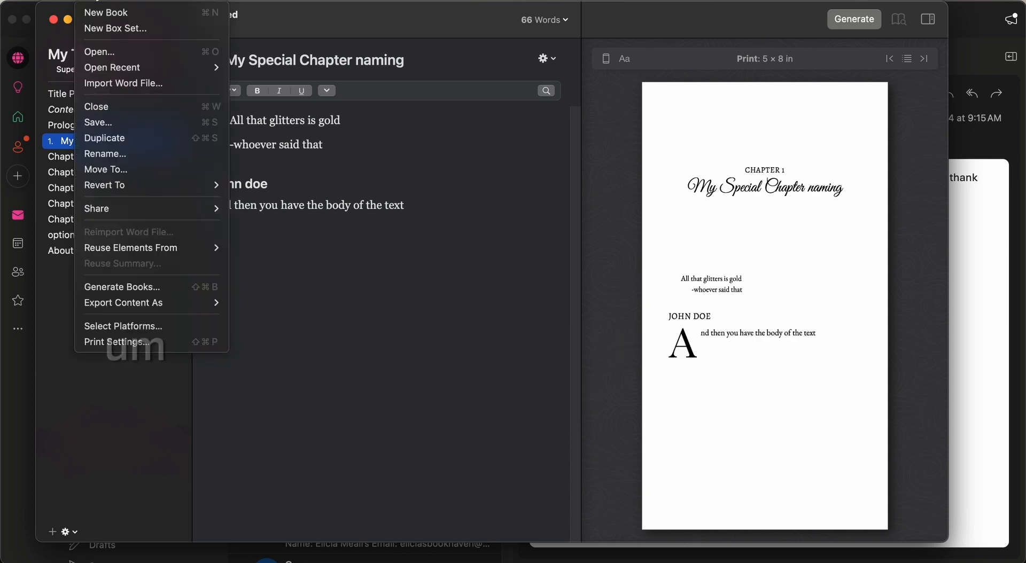
click(171, 349)
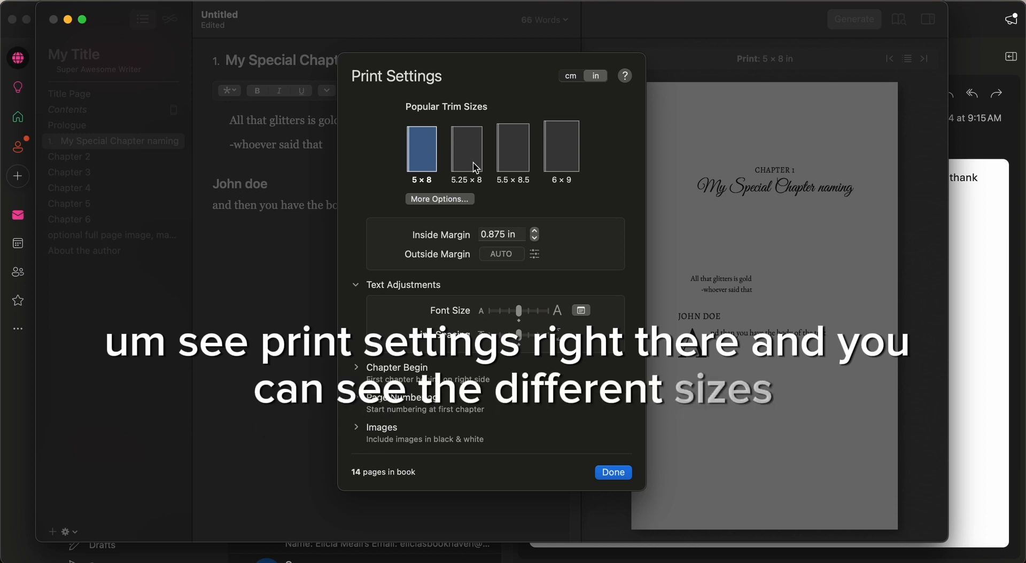
click(560, 140)
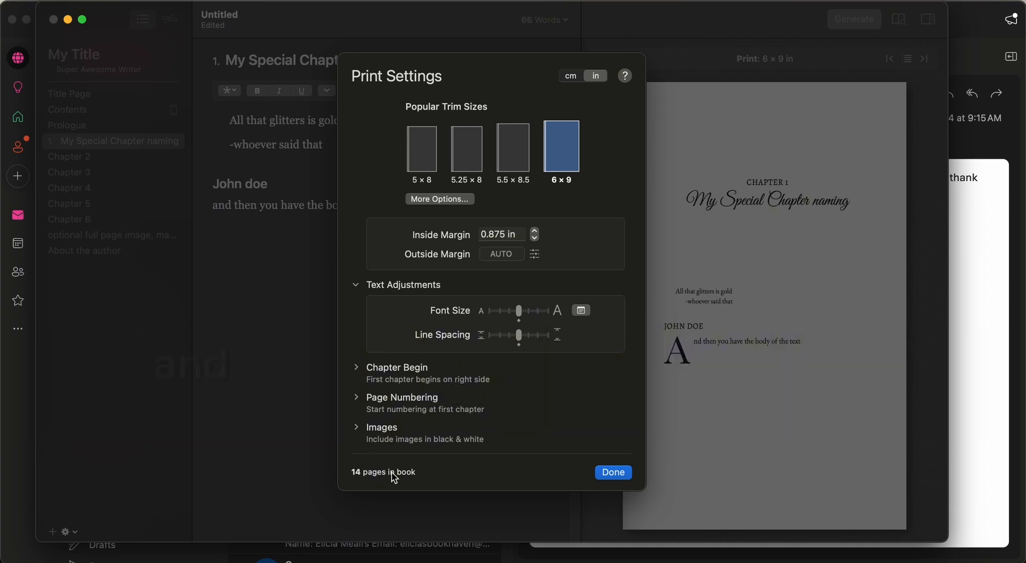
click(513, 160)
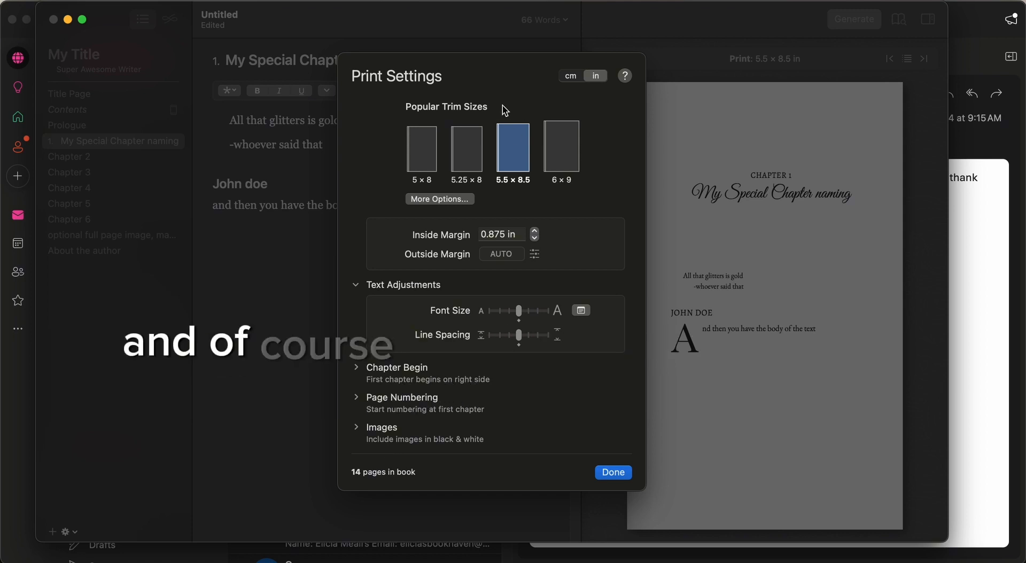
click(467, 149)
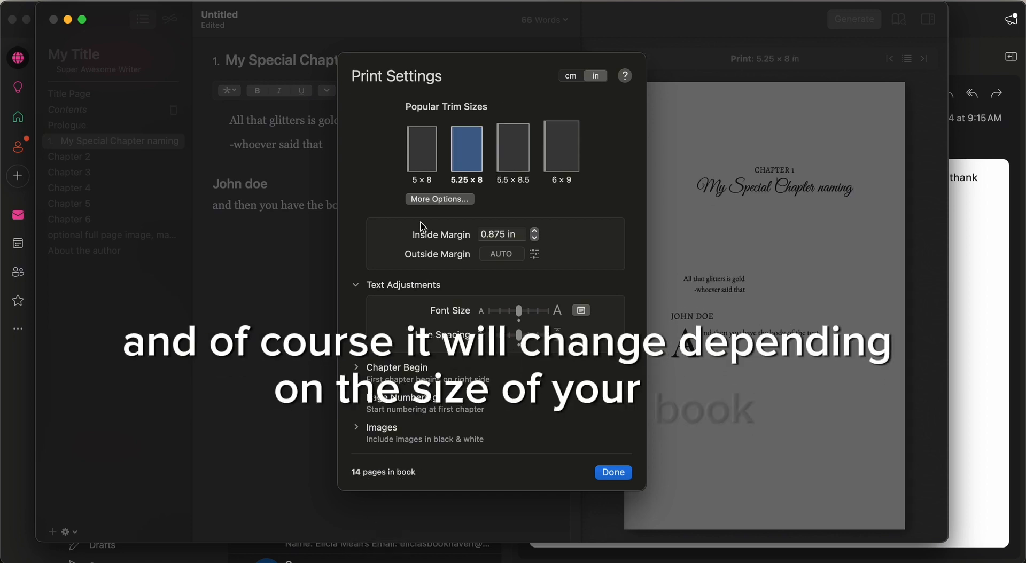
click(422, 150)
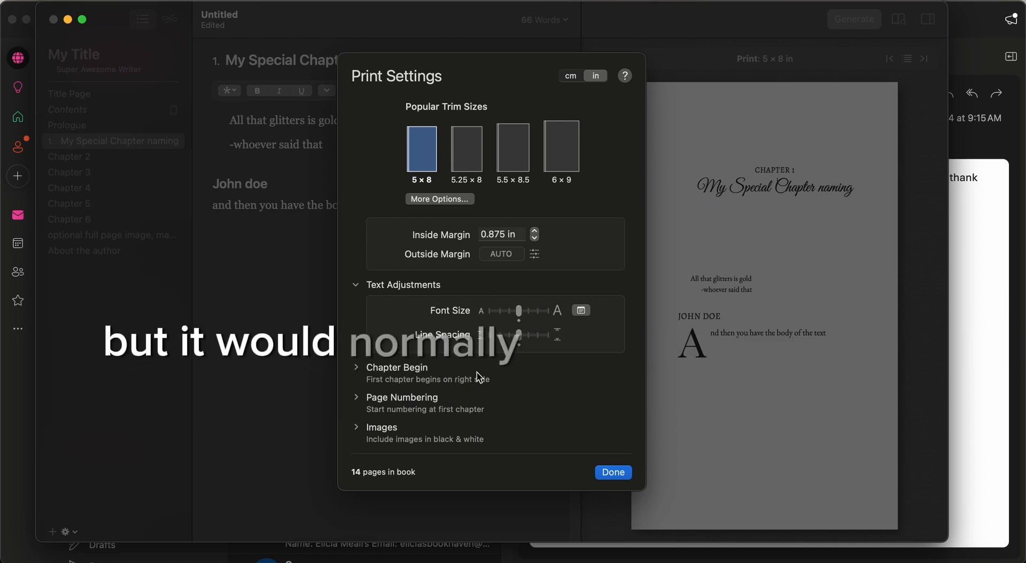
Try a larger print font size, reset it to the default and close the print settings.
drag(518, 312, 537, 312)
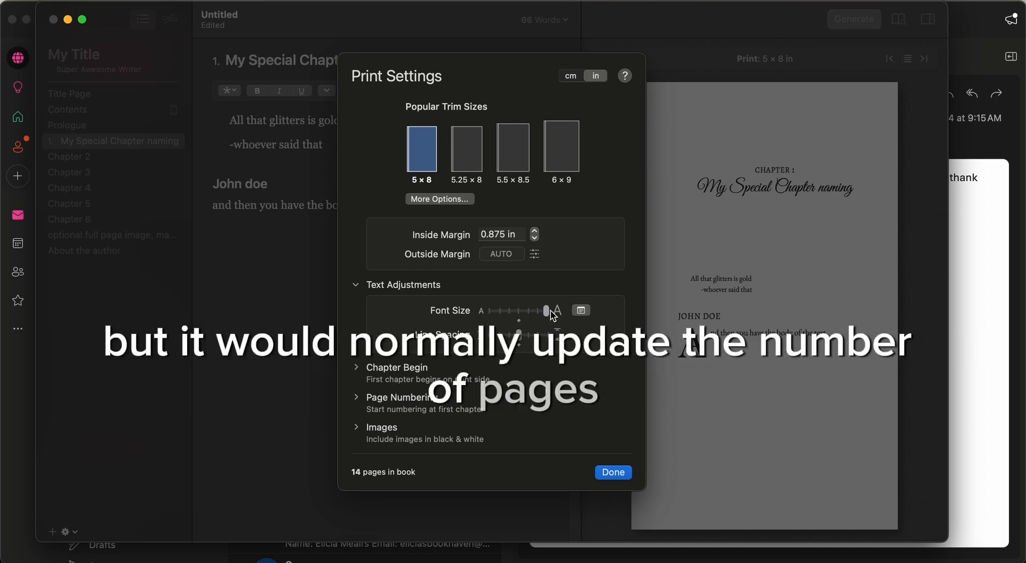
click(518, 311)
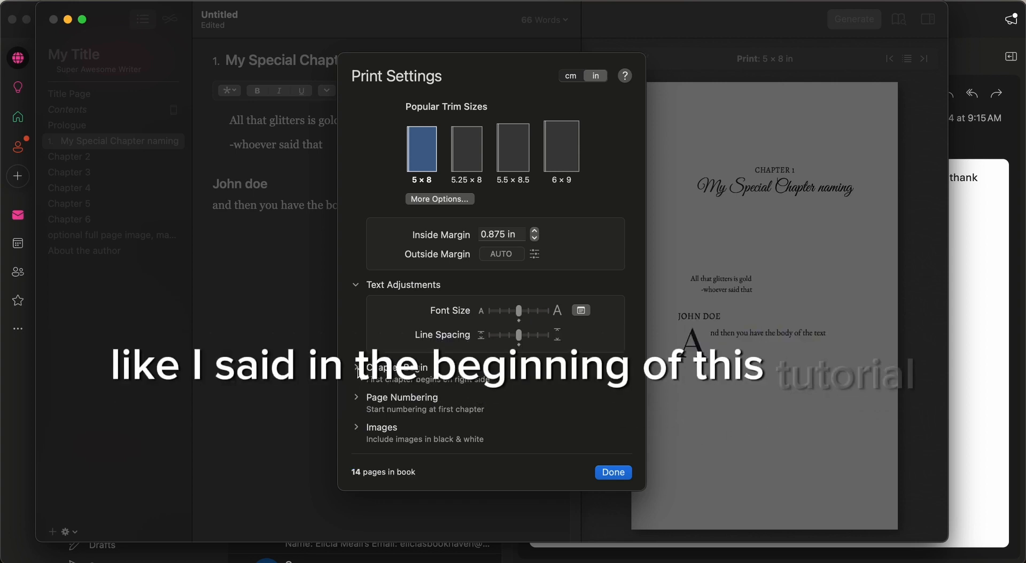
click(602, 473)
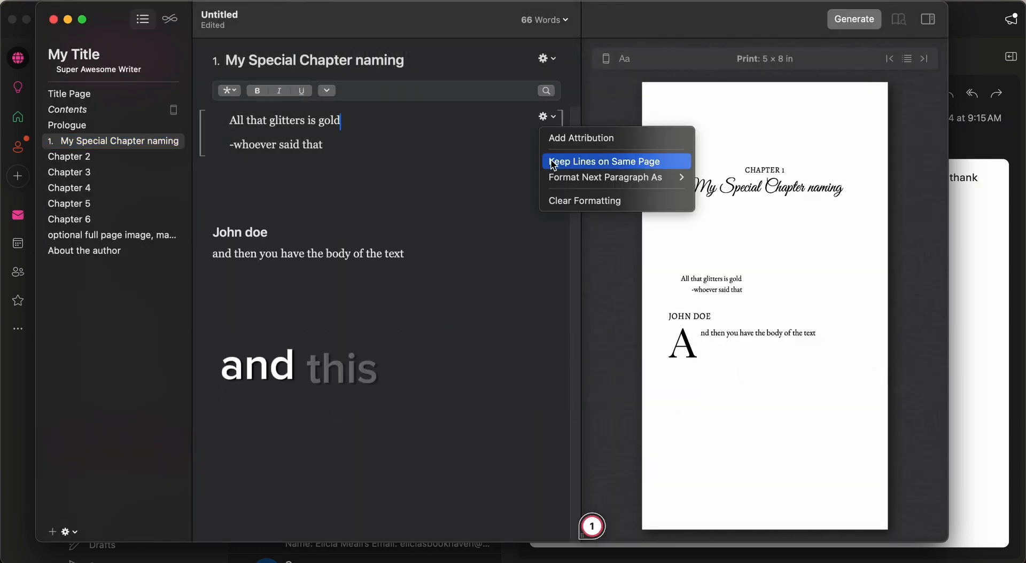
Insert the image "ballet_slippers_transparent 4.png" from the Book inserts folder above the opening quotation in Chapter 1.
click(350, 157)
drag(350, 157, 258, 209)
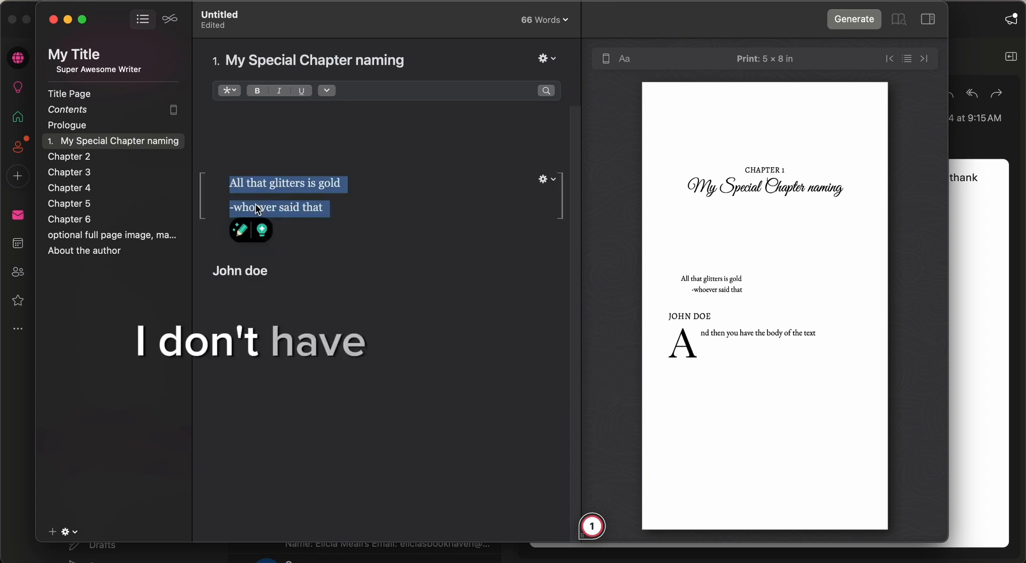
click(257, 116)
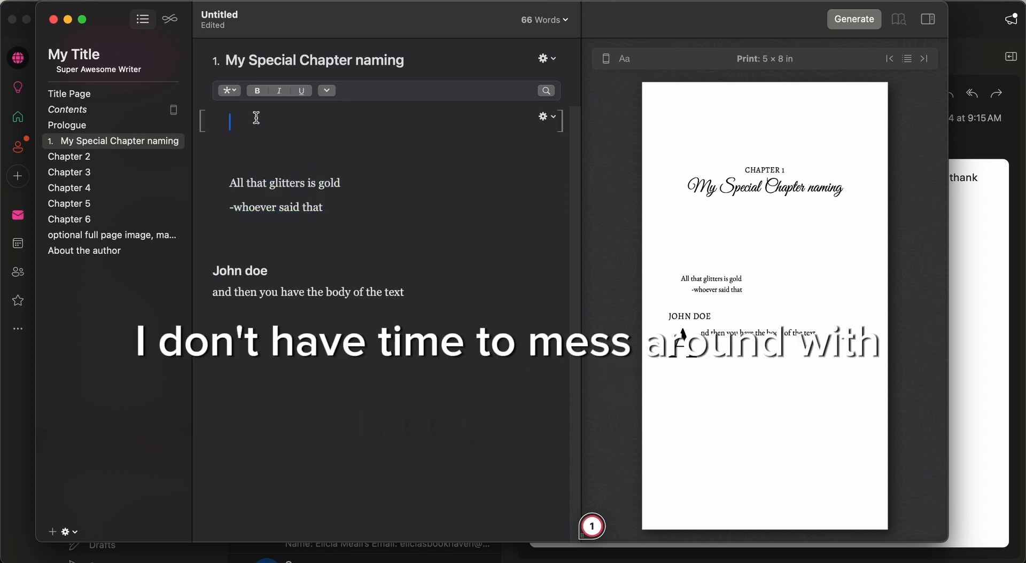
click(229, 91)
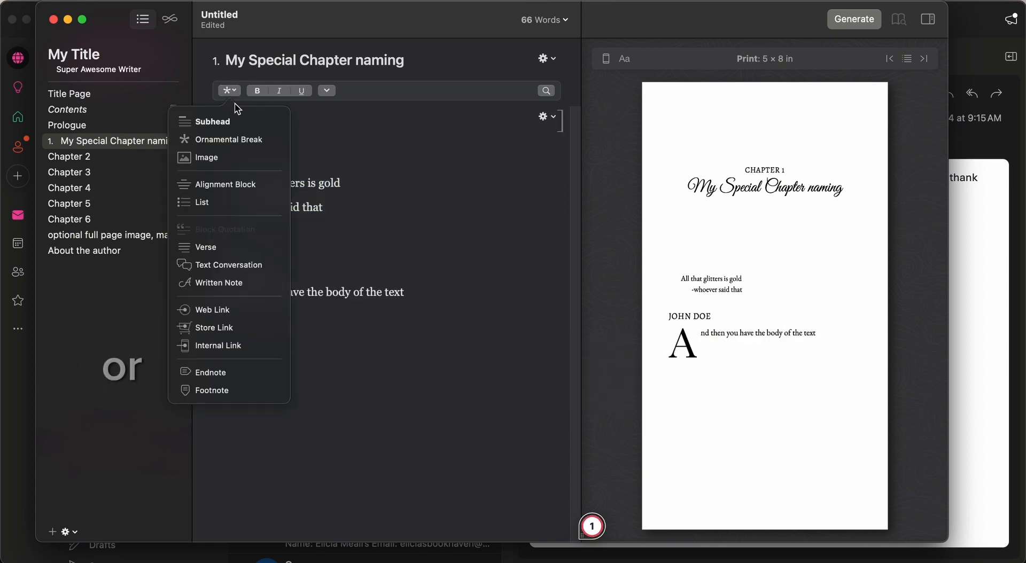
click(225, 158)
double_click(354, 214)
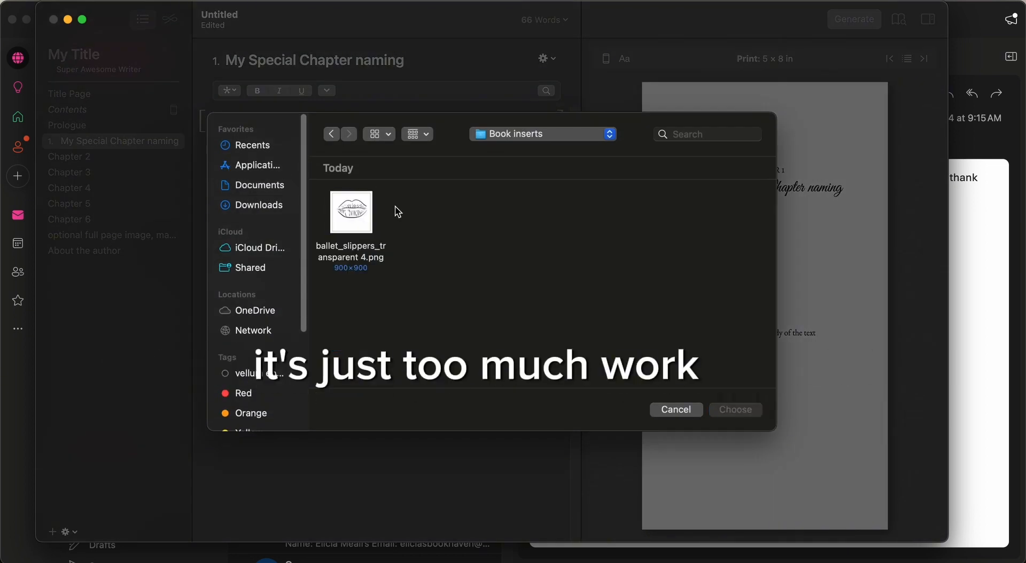
click(351, 214)
click(743, 413)
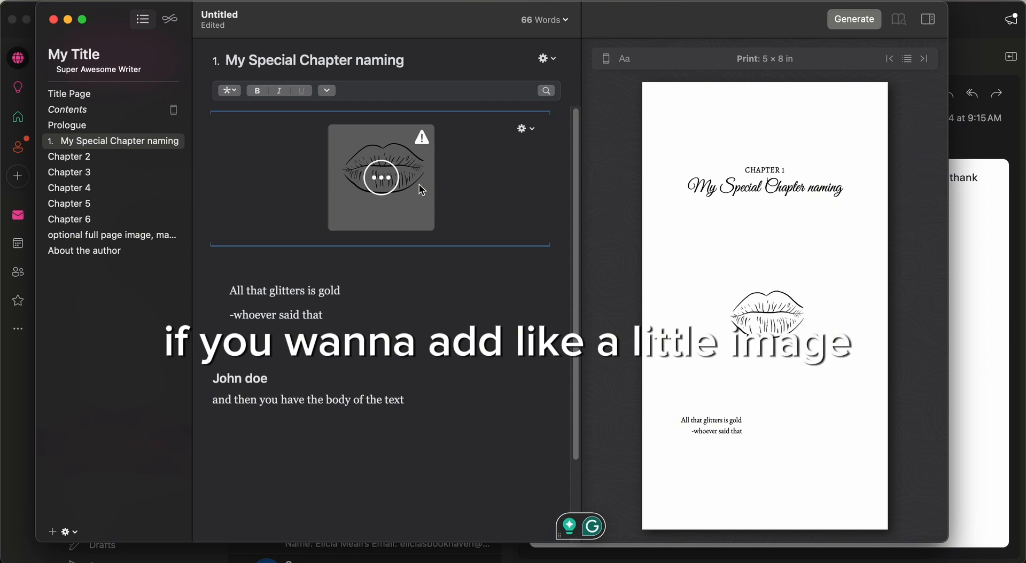
Give the chapter image the accessibility description "lips".
click(422, 138)
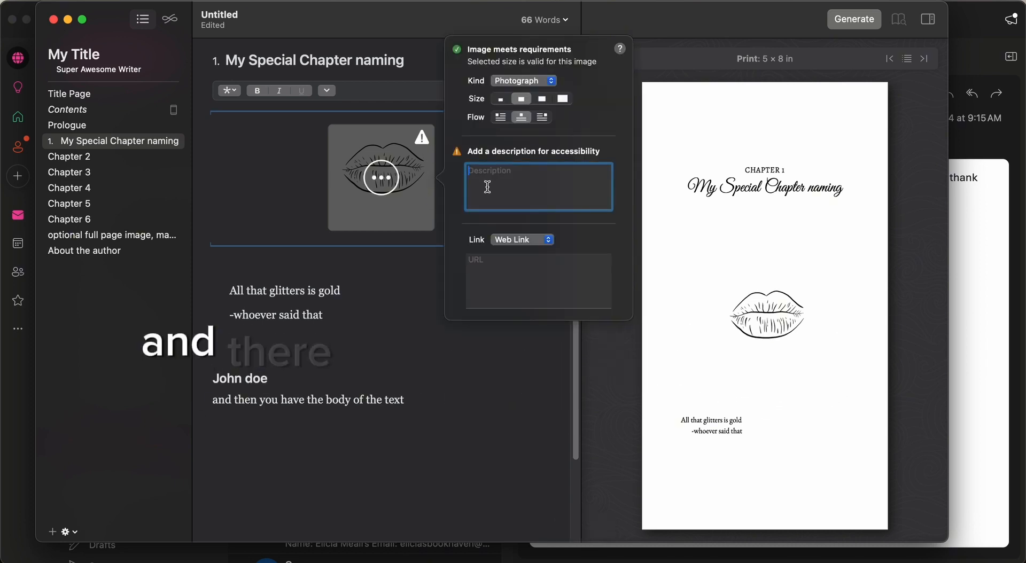
text(li)
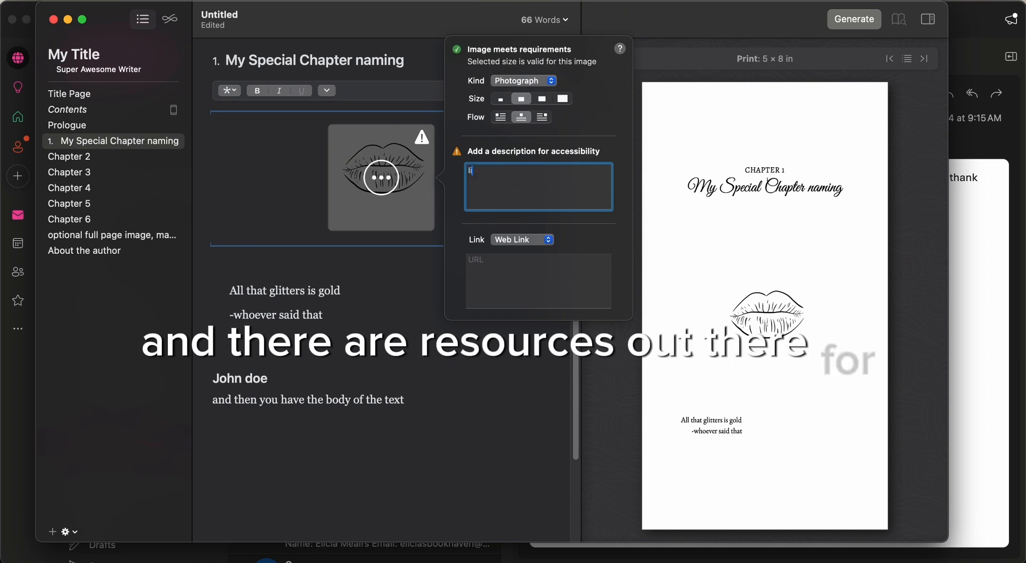
text(ps)
key(Return)
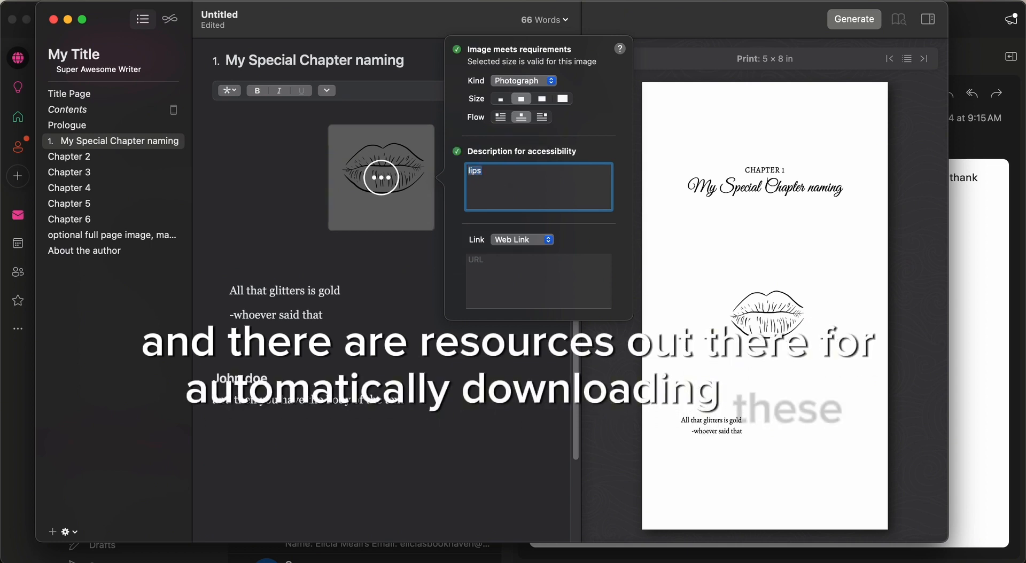
click(438, 270)
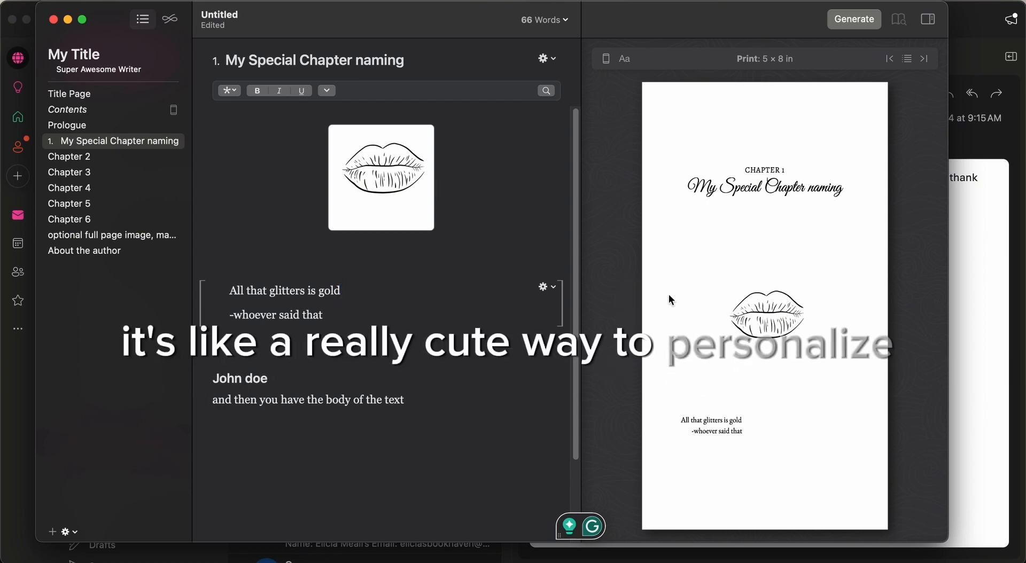
Remove the extra blank line between the image and the "All that glitters is gold" quotation.
click(213, 288)
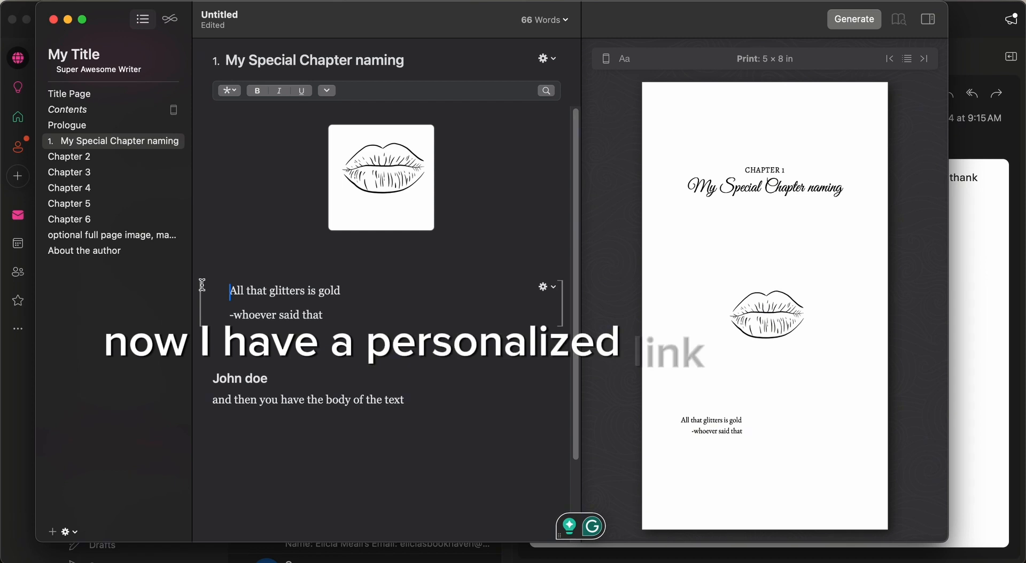
drag(247, 284, 418, 349)
drag(324, 304, 323, 271)
click(228, 354)
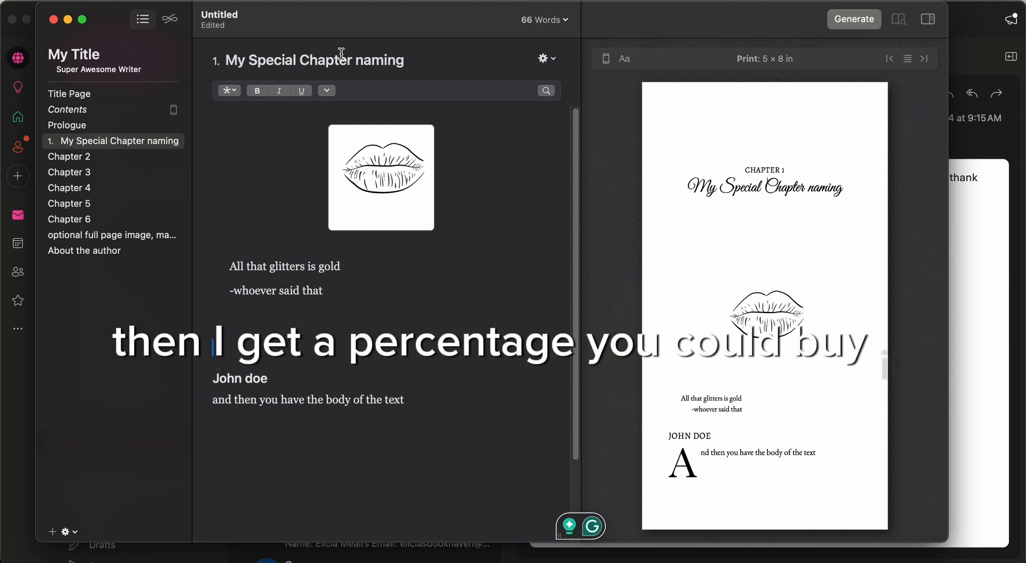
Clear Chapter 1's custom title so the chapter uses its default numbered heading.
click(418, 58)
drag(418, 58, 220, 51)
key(BackSpace)
key(Return)
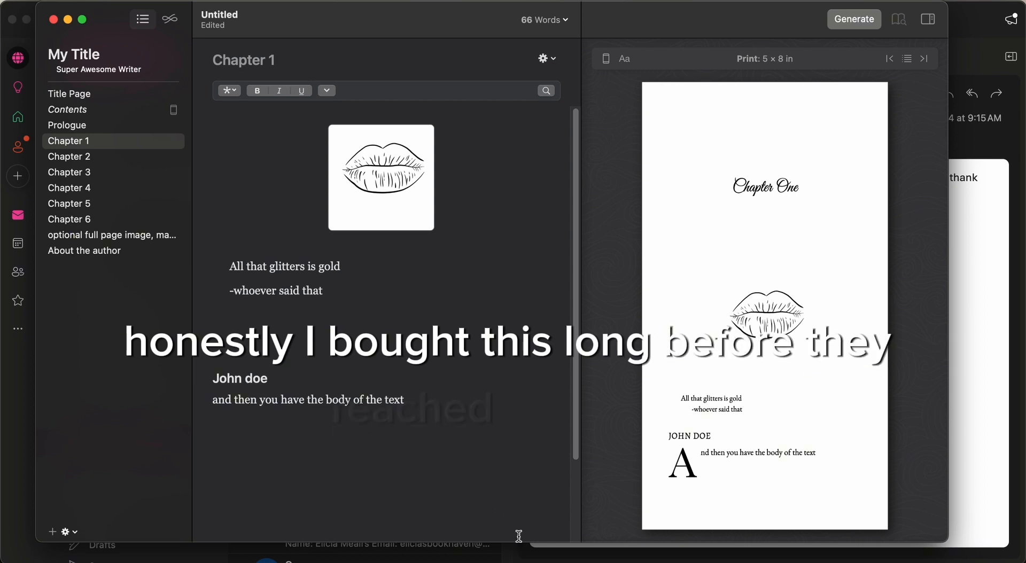
click(851, 562)
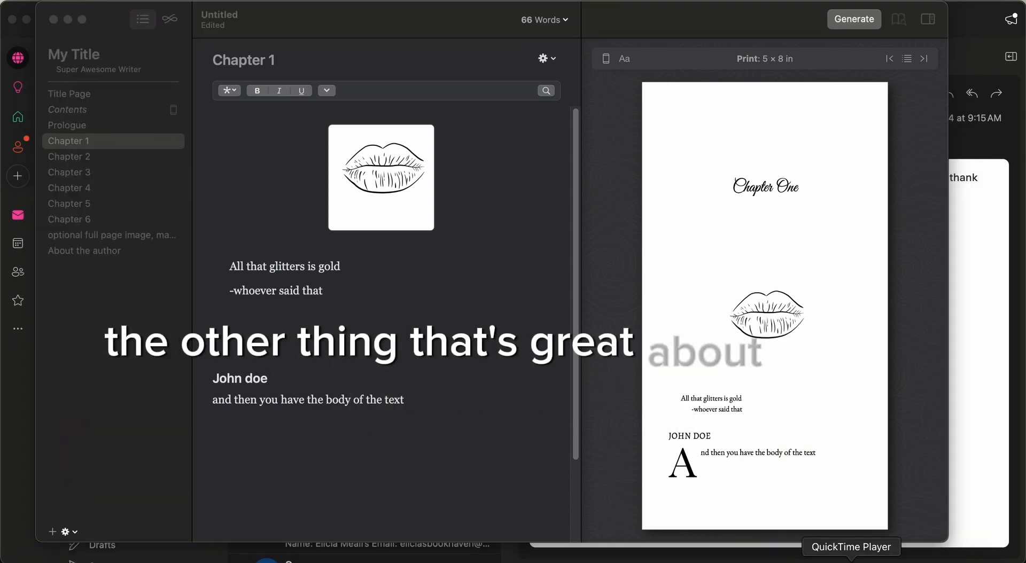